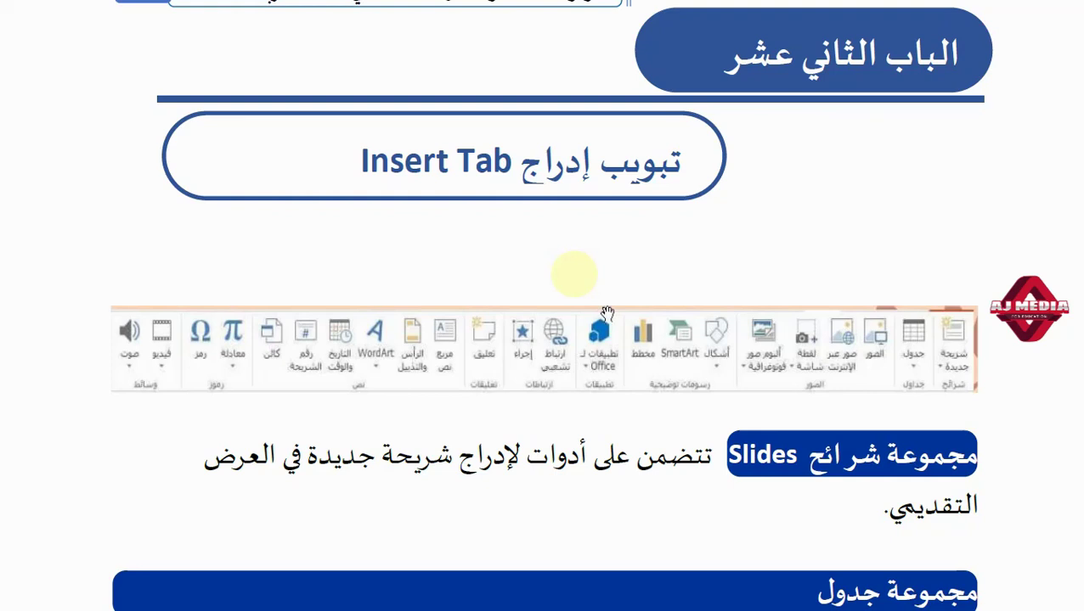
# Scroll the Arabic Insert Tab guide down to the Table group section
pyautogui.scroll(-3, 628, 368)
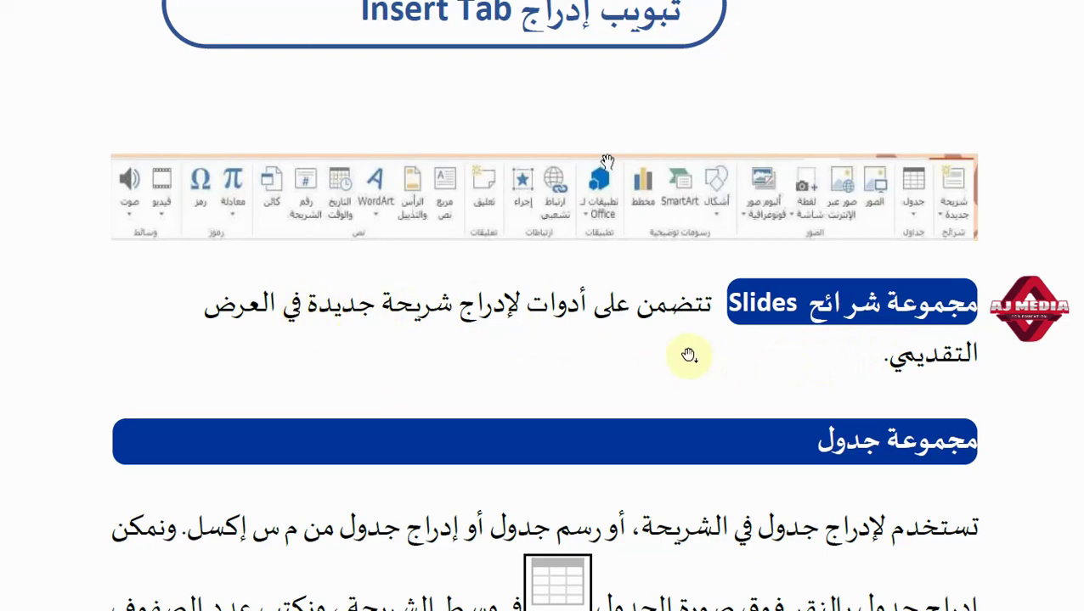
pyautogui.scroll(-2, 726, 365)
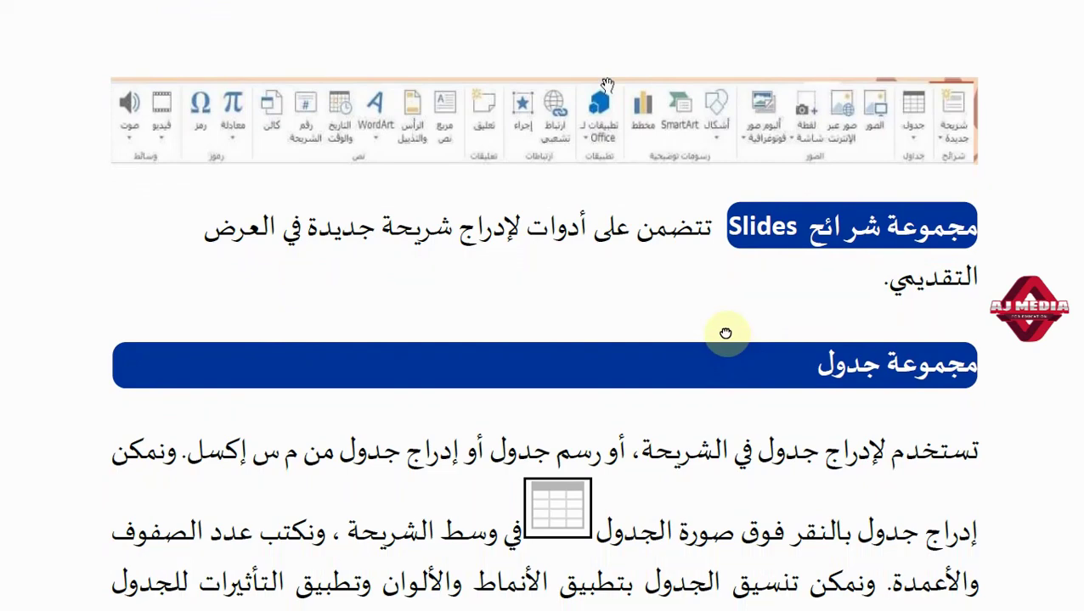
pyautogui.scroll(-3, 721, 317)
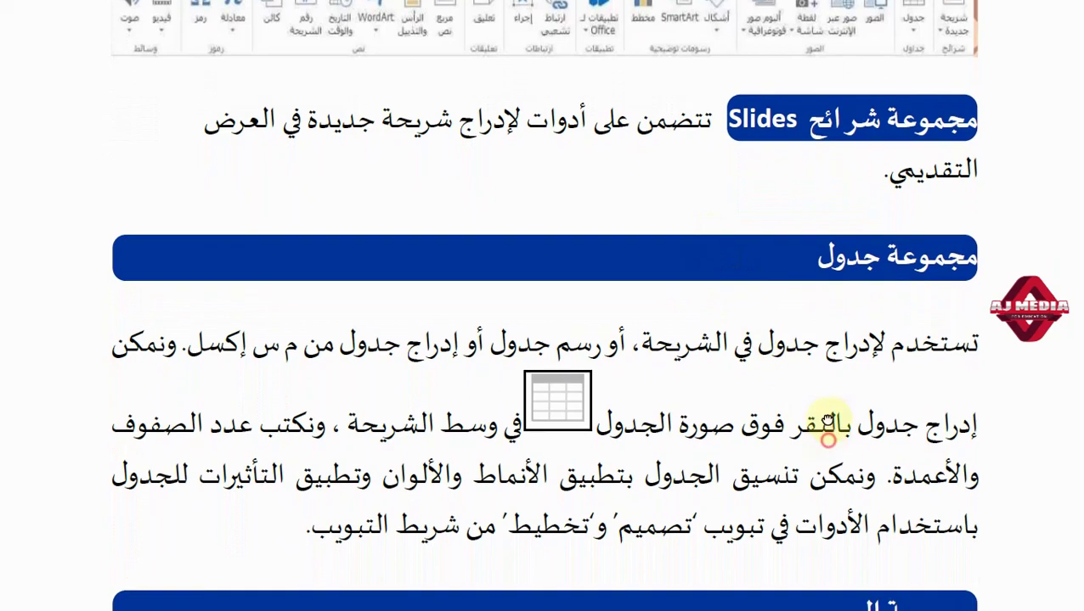
# Scroll on to show the full Table group paragraph and the Pictures group heading
pyautogui.scroll(-4, 828, 422)
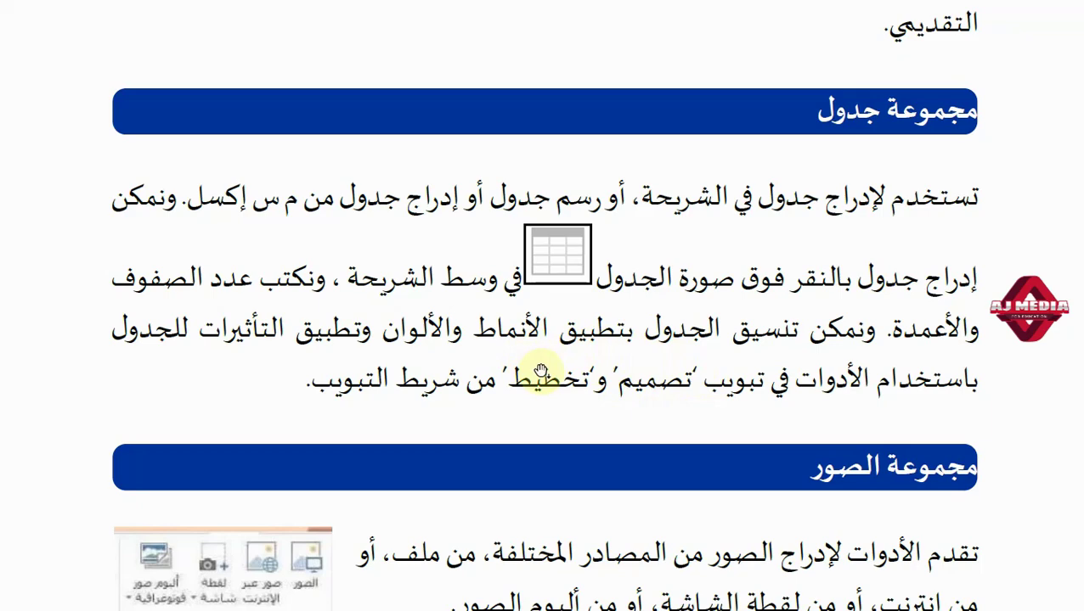
# Leave the PDF guide and bring the Presentation1 PowerPoint window to the front
pyautogui.scroll(2, 544, 376)
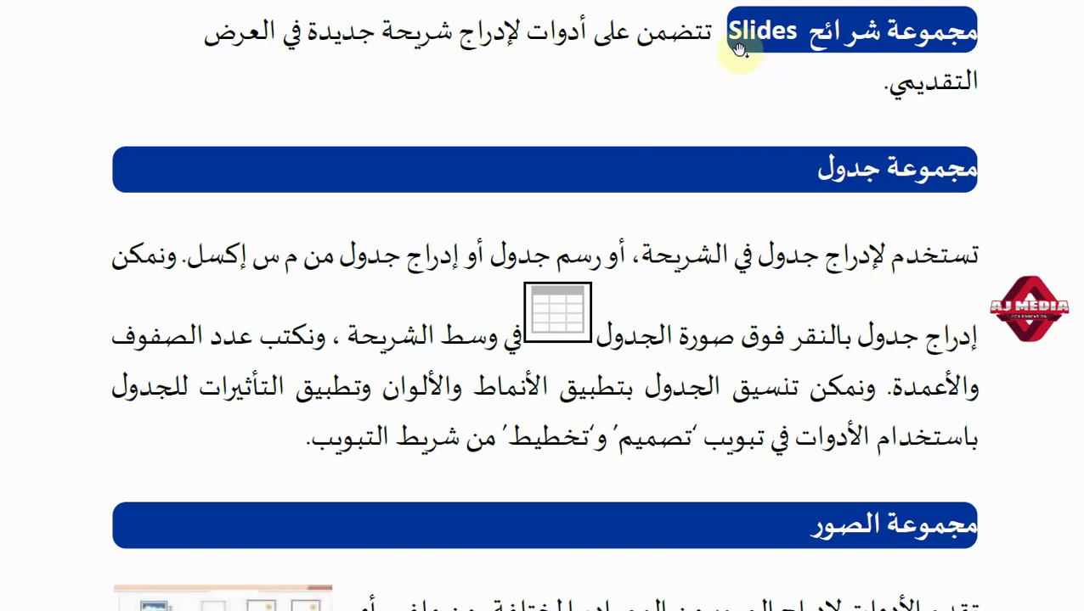
pyautogui.hotkey('alt', 'Tab')
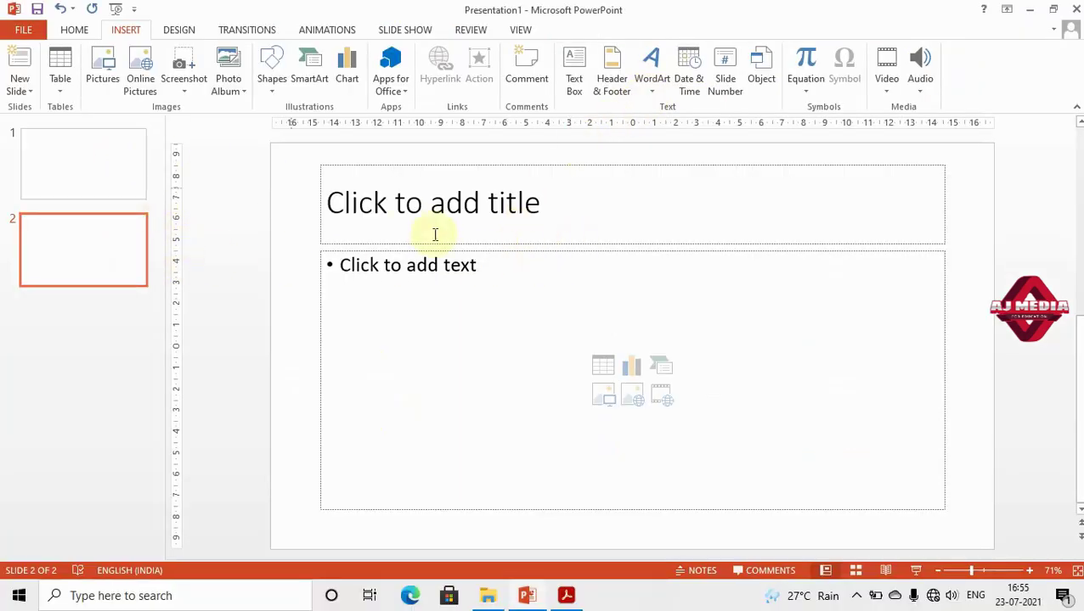
# Look over slides 1 and 2, the New Slide gallery and the Home and Insert ribbons
pyautogui.click(101, 176)
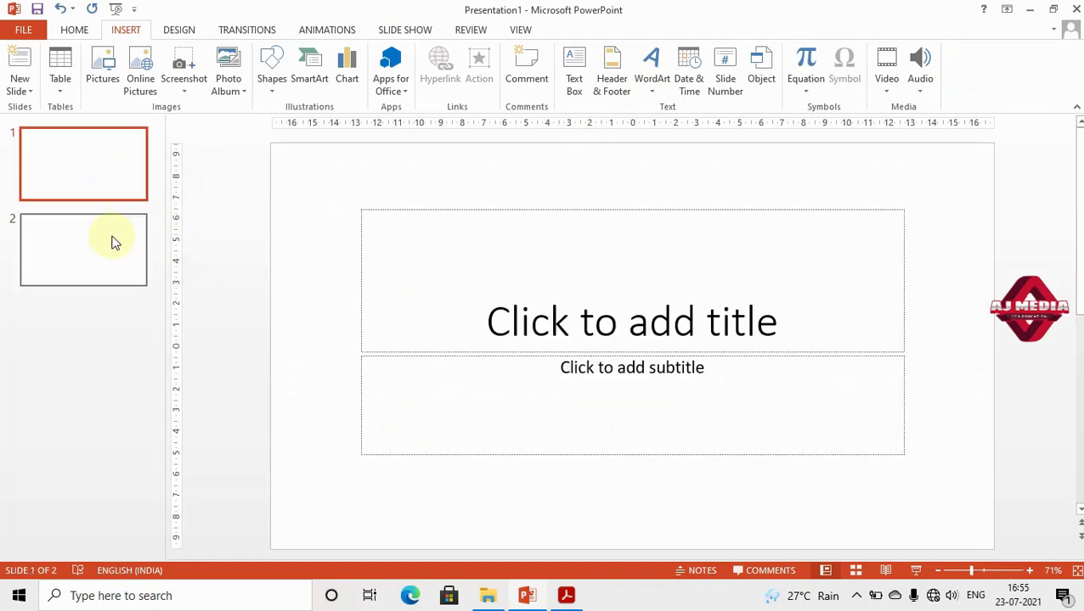
pyautogui.click(113, 242)
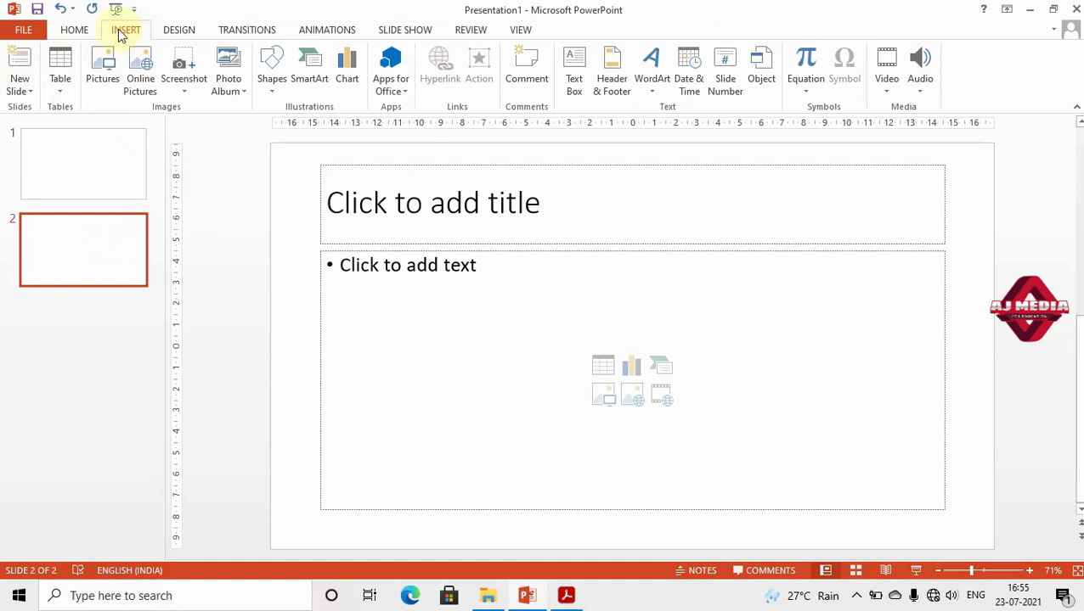
pyautogui.click(24, 89)
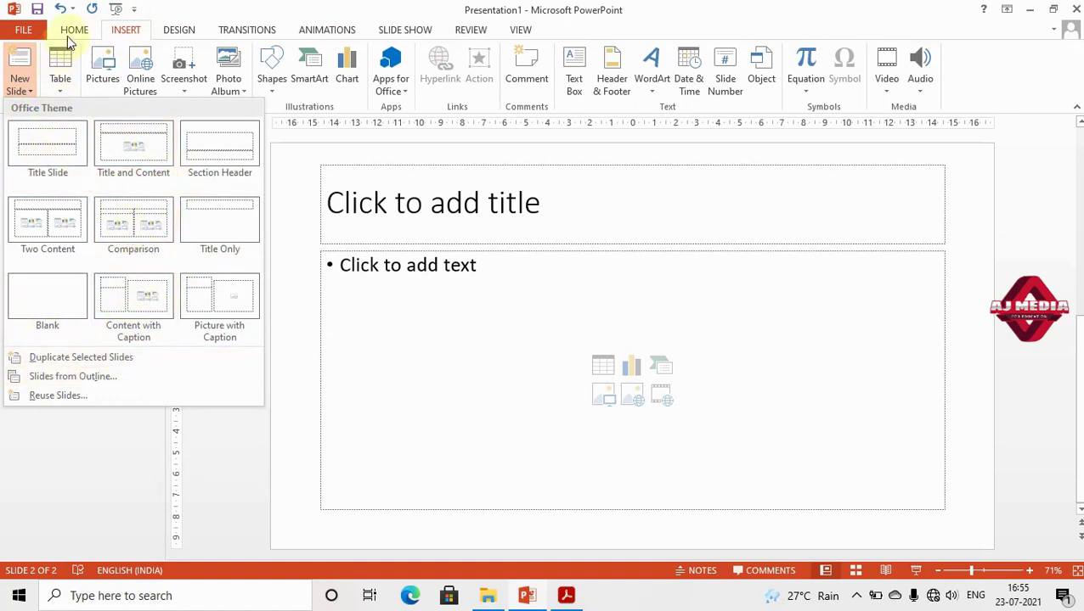
pyautogui.click(72, 9)
pyautogui.click(79, 23)
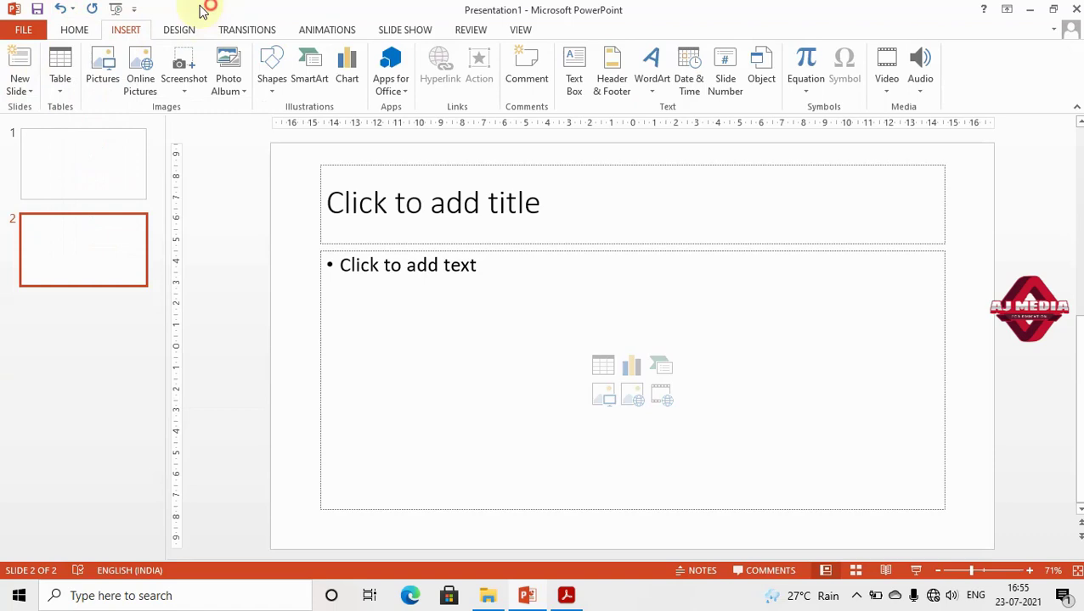
pyautogui.click(81, 33)
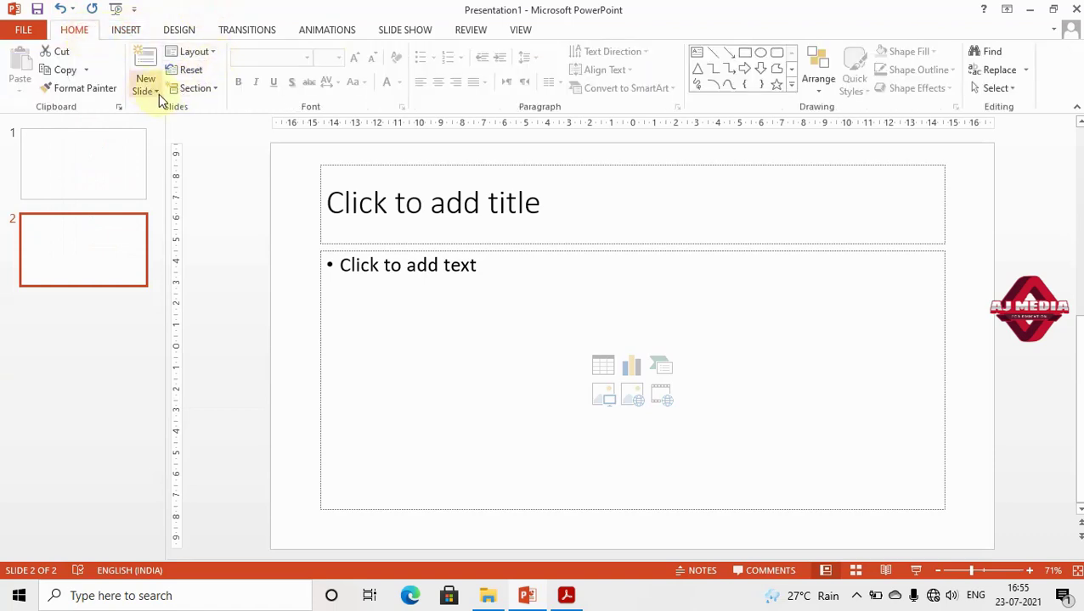
pyautogui.click(127, 32)
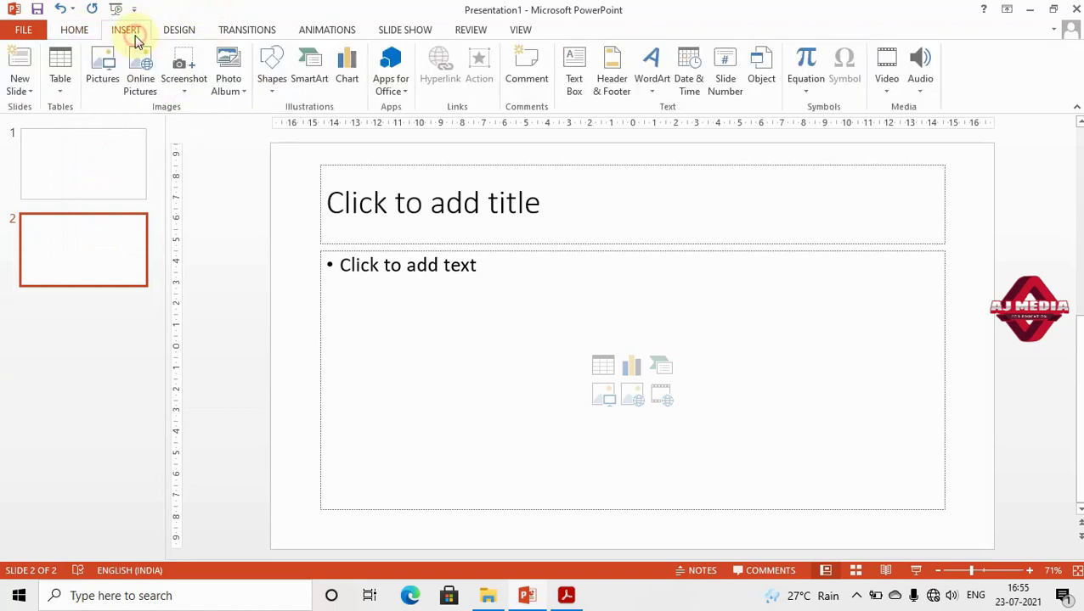
# Add slide 3 with the Title and Content layout
pyautogui.click(24, 90)
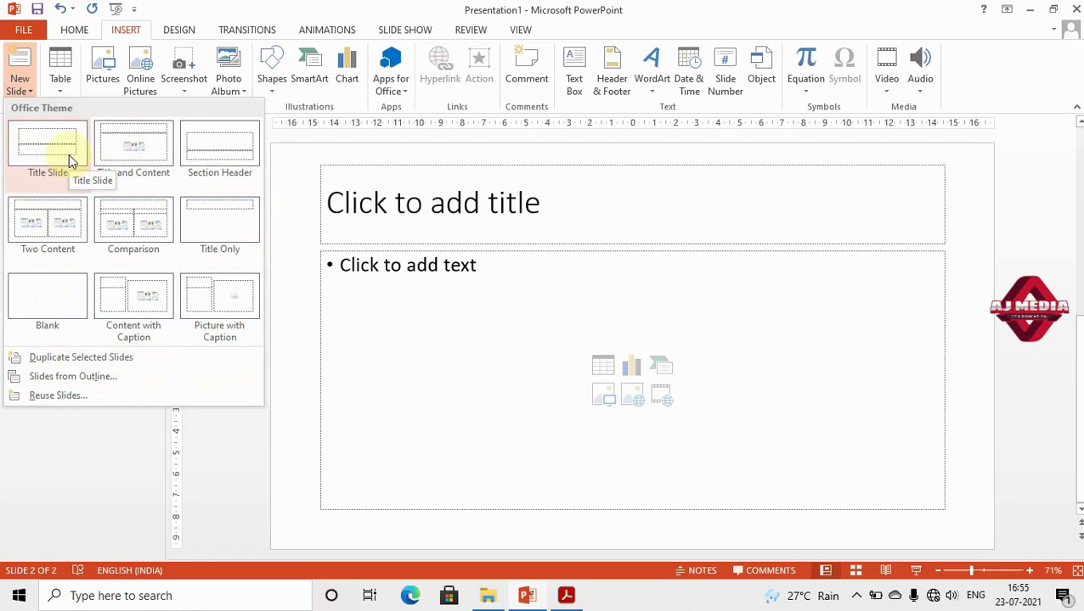
pyautogui.click(138, 162)
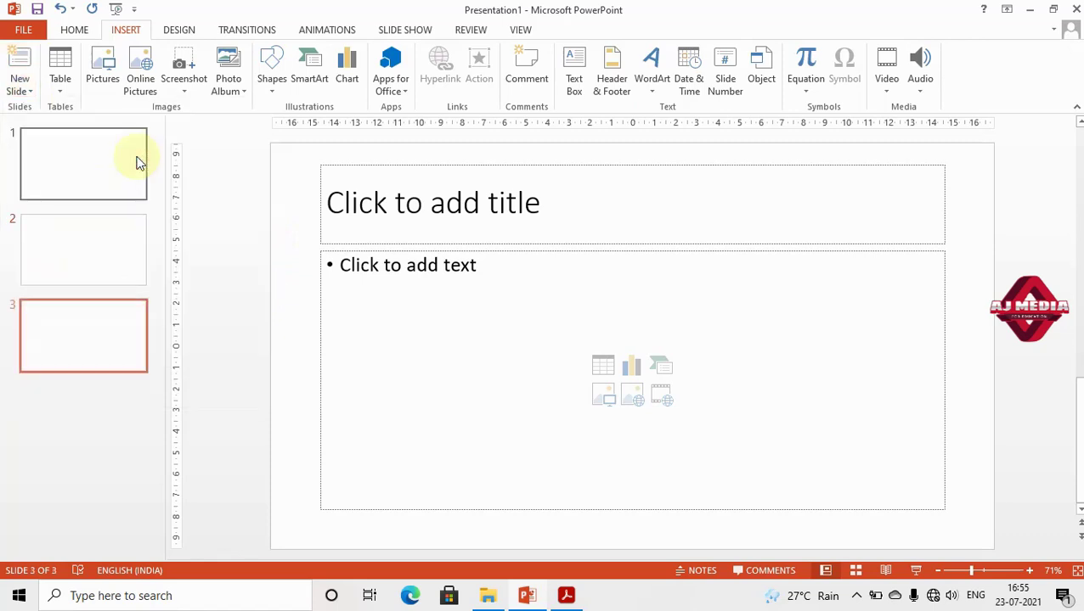
pyautogui.click(116, 340)
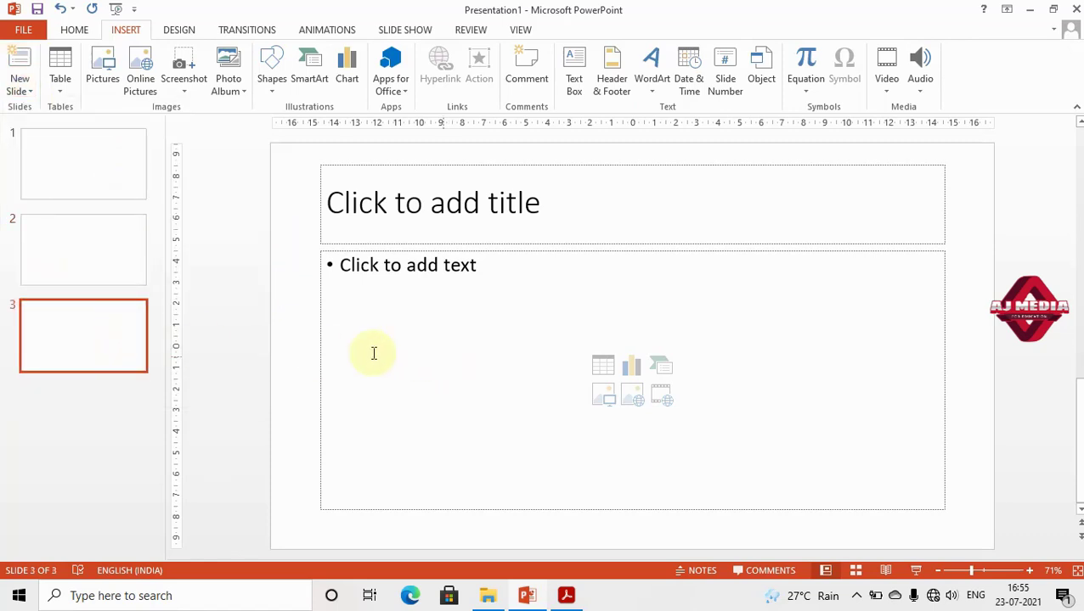
pyautogui.click(21, 90)
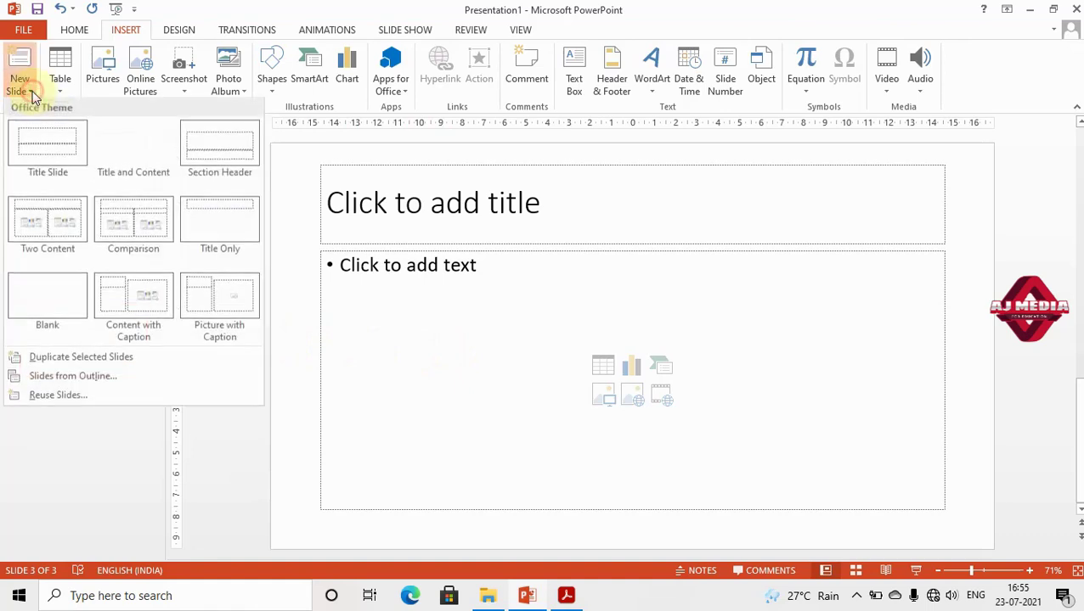
# Add slides 4, 5 and 6 with the Two Content layout, using Ctrl+M for the last two
pyautogui.click(119, 238)
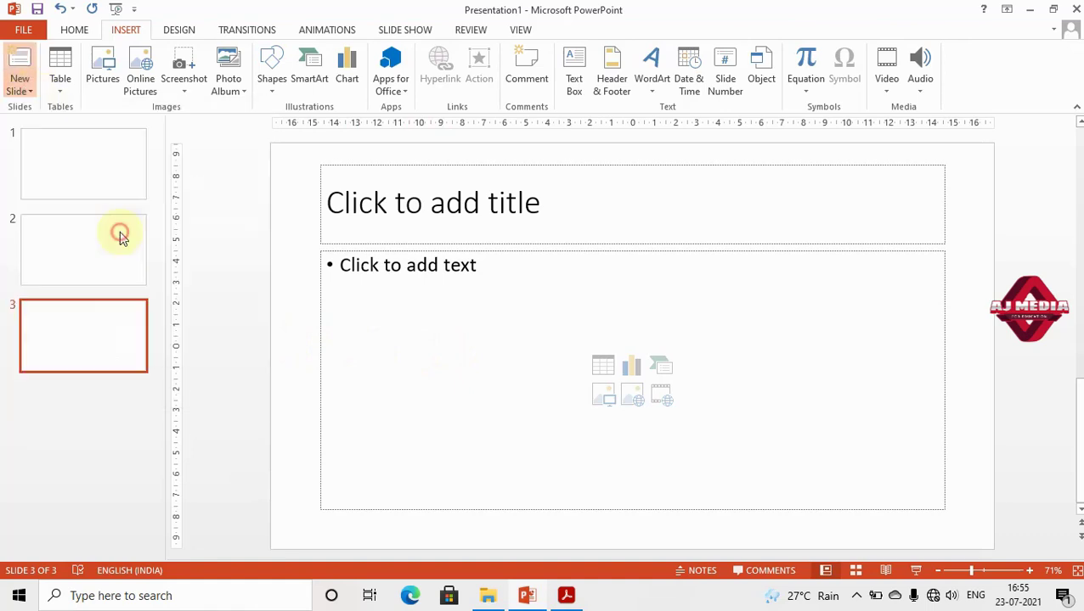
pyautogui.click(531, 344)
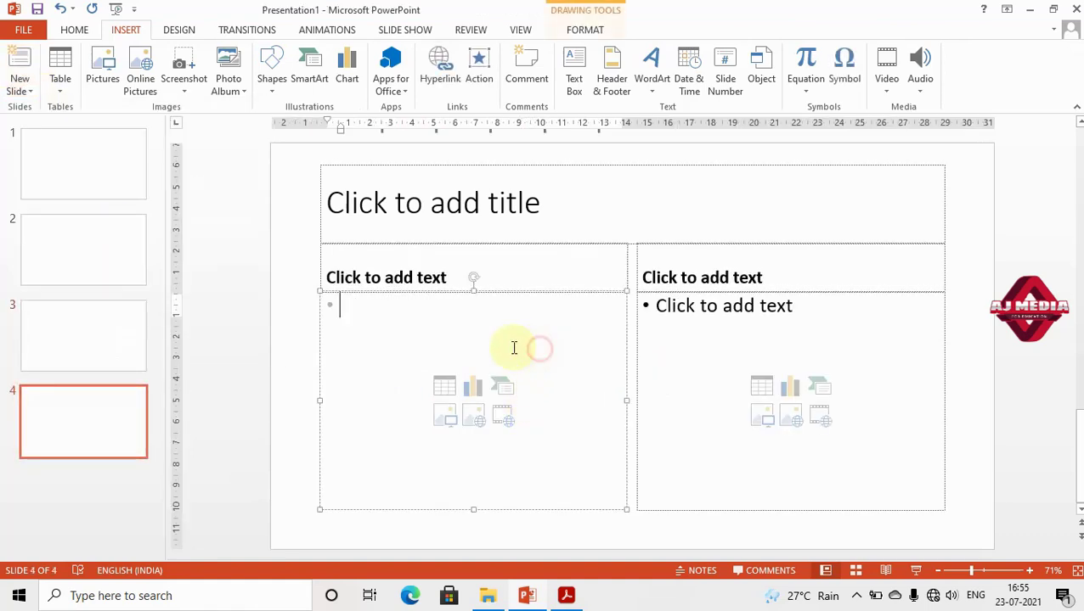
pyautogui.click(30, 91)
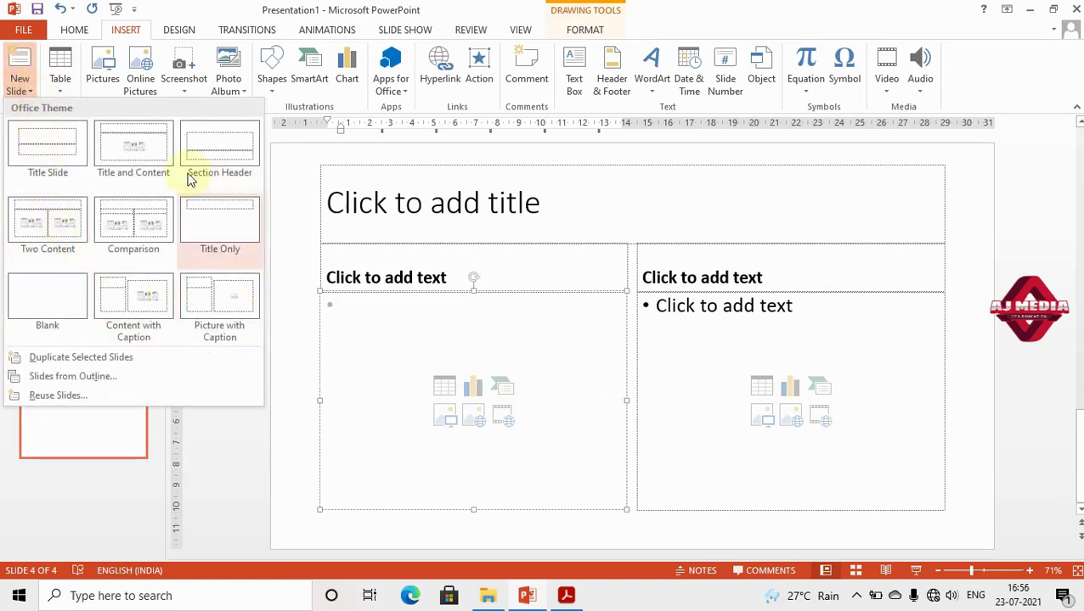
pyautogui.click(302, 348)
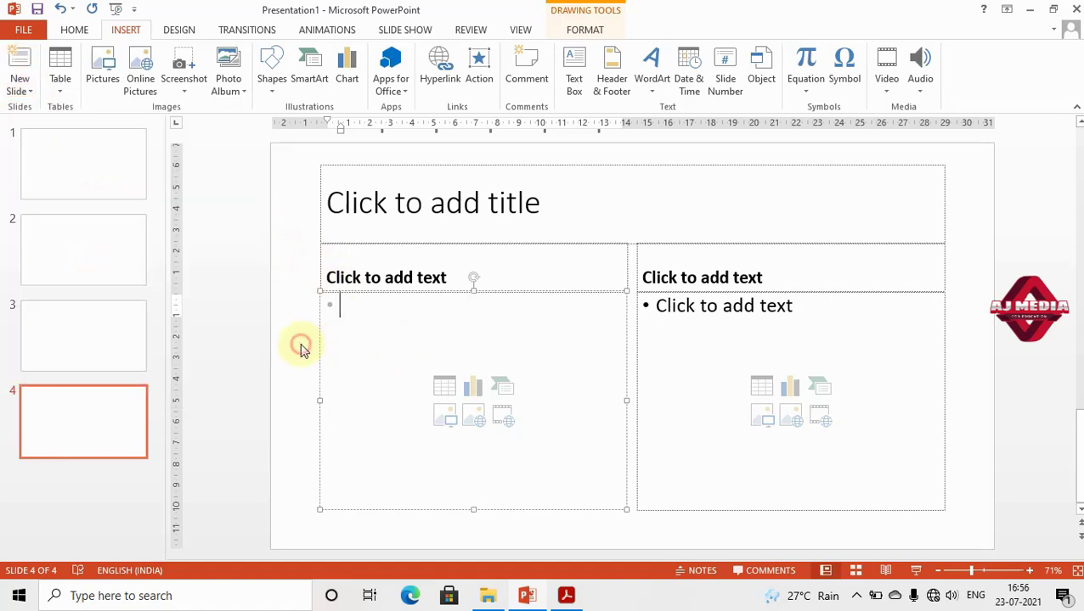
pyautogui.hotkey('ctrl', 'm')
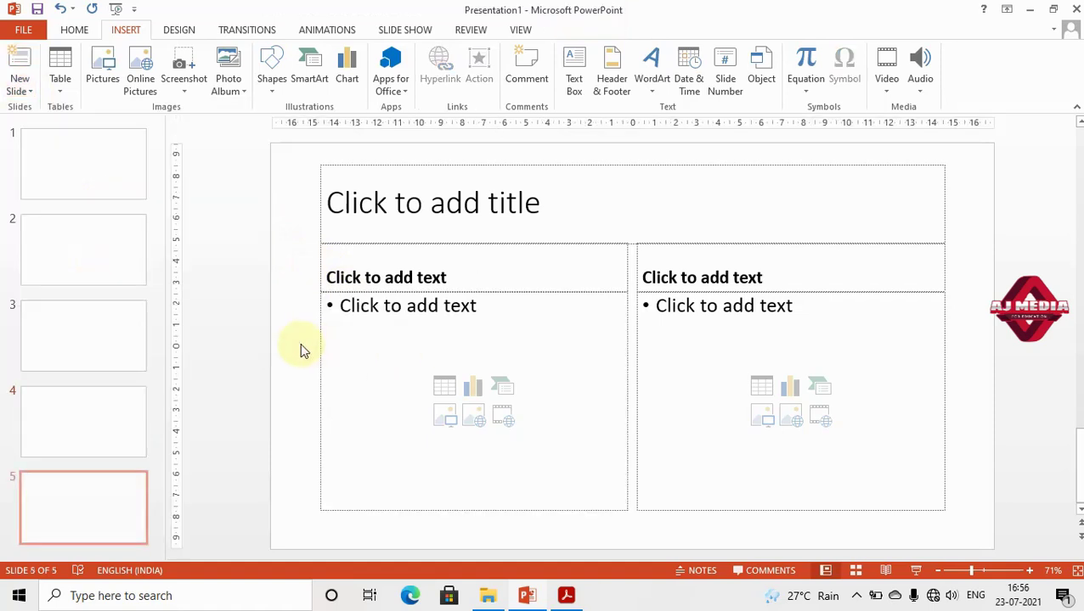
pyautogui.click(292, 345)
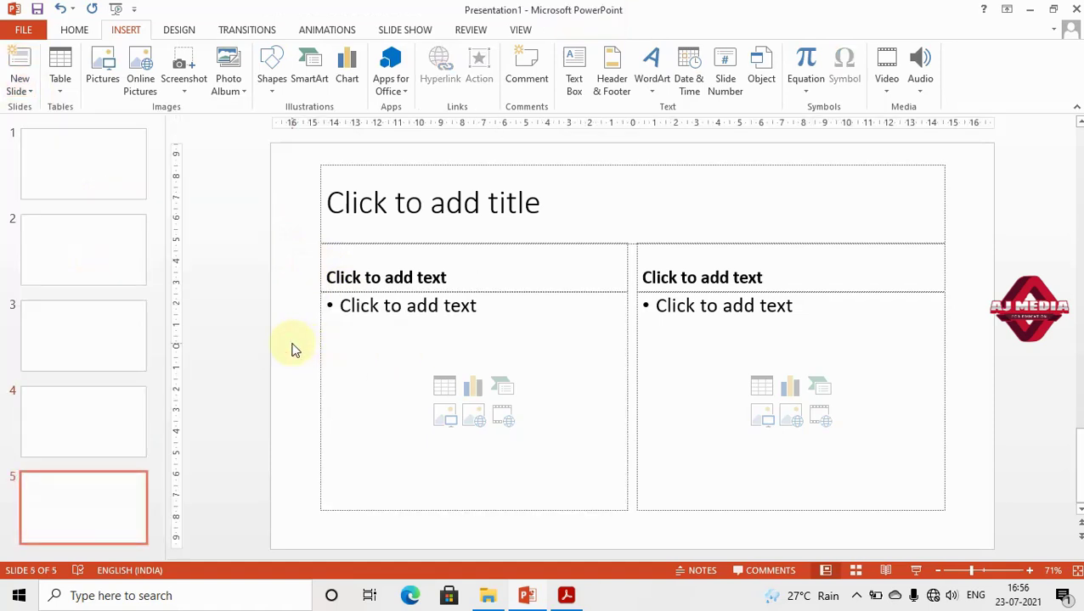
pyautogui.hotkey('ctrl', 'm')
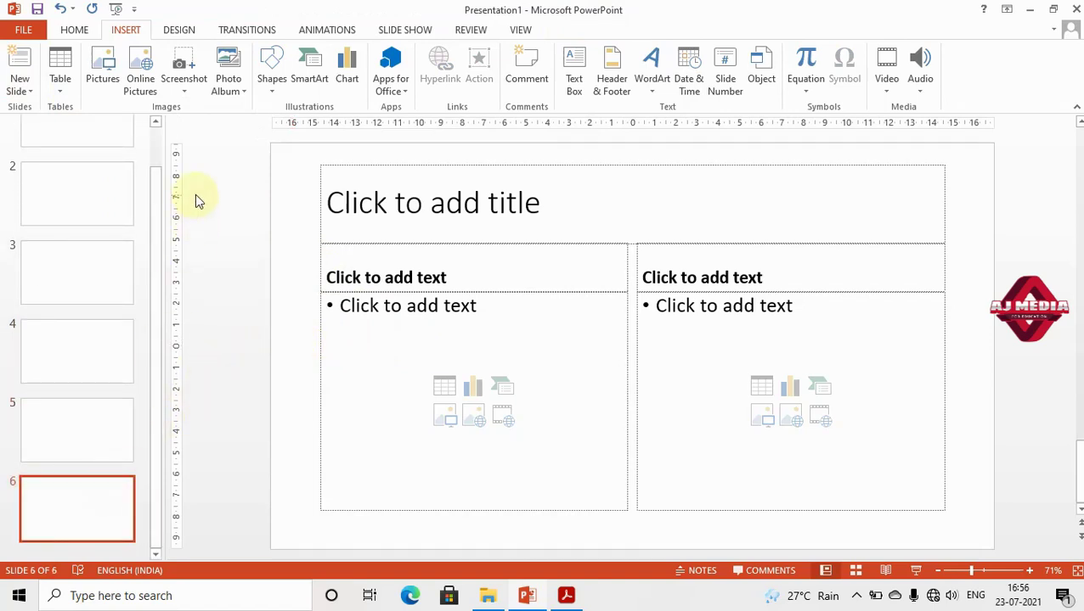
pyautogui.click(33, 91)
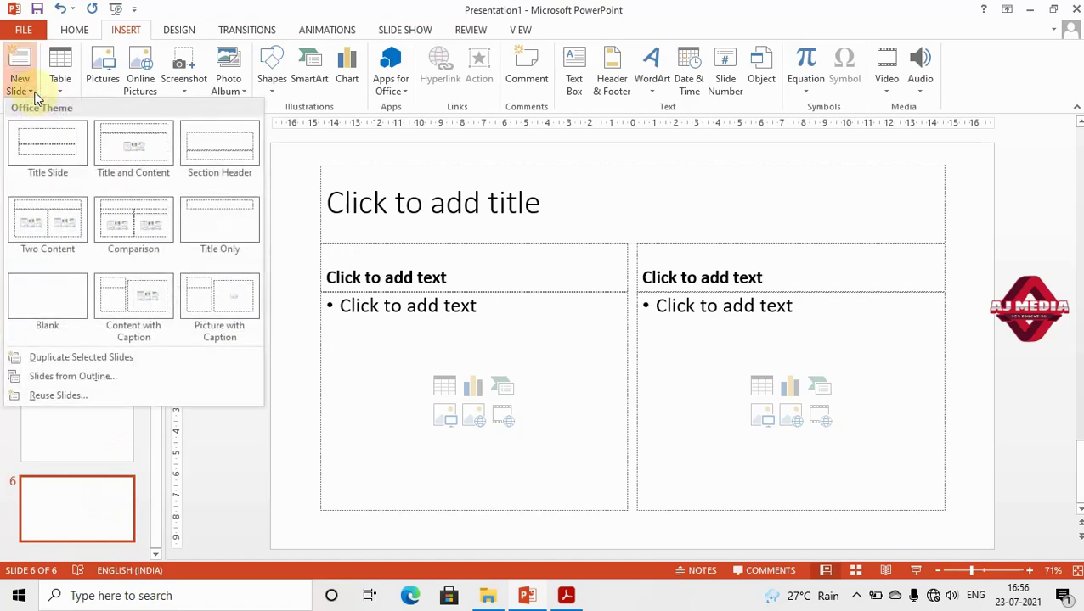
pyautogui.click(74, 29)
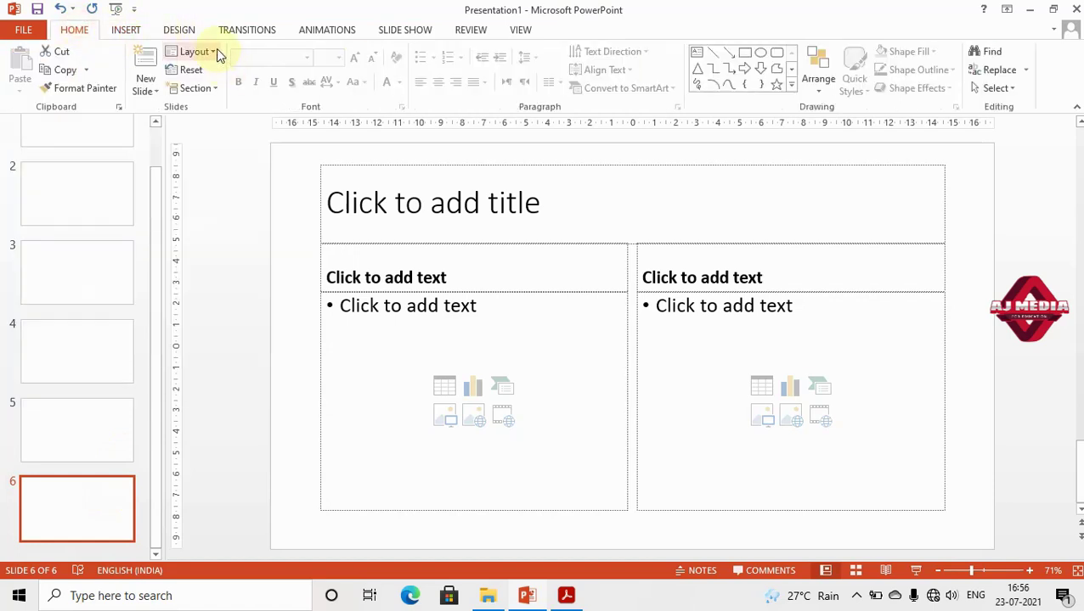
# Apply the Blank layout to slide 6
pyautogui.click(214, 51)
pyautogui.click(217, 210)
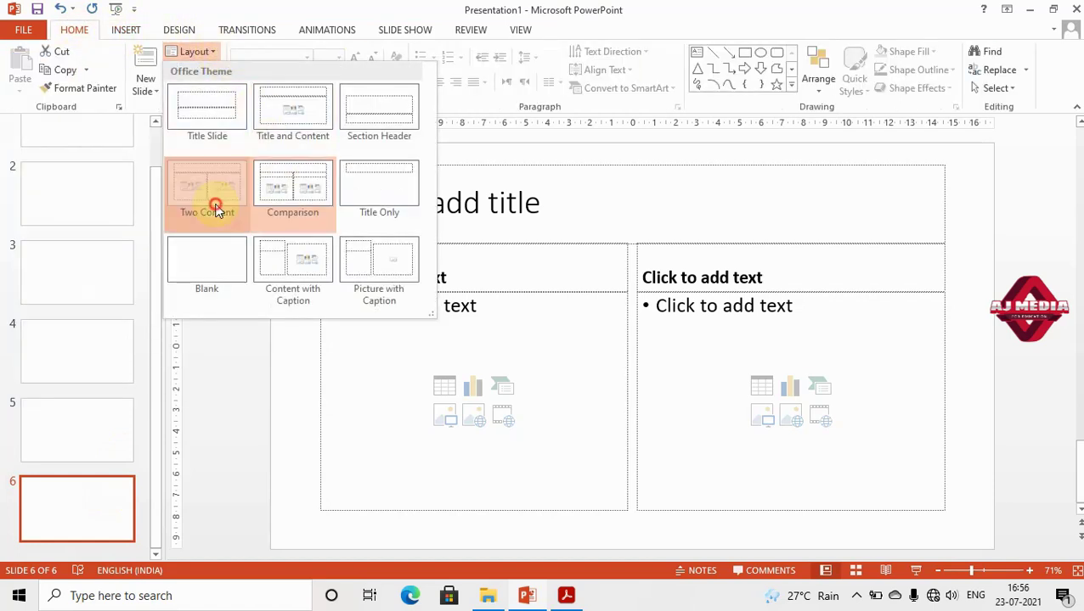
pyautogui.click(212, 280)
# Check slides 5 and 4, then return to slide 2 with the Insert ribbon showing
pyautogui.scroll(1, 387, 314)
pyautogui.scroll(1, 389, 311)
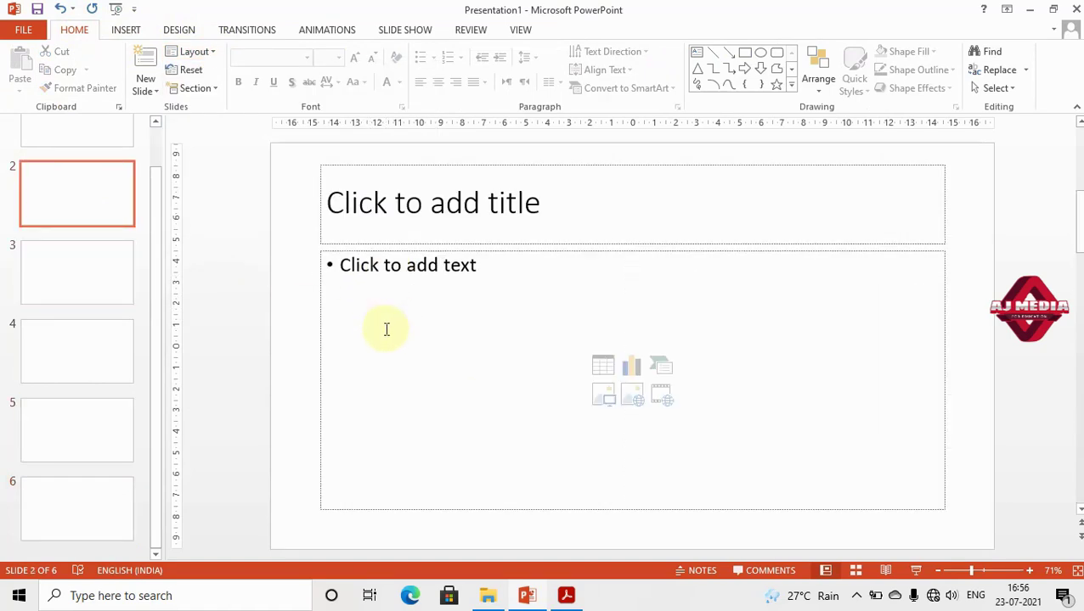
pyautogui.scroll(-2, 387, 327)
pyautogui.click(103, 416)
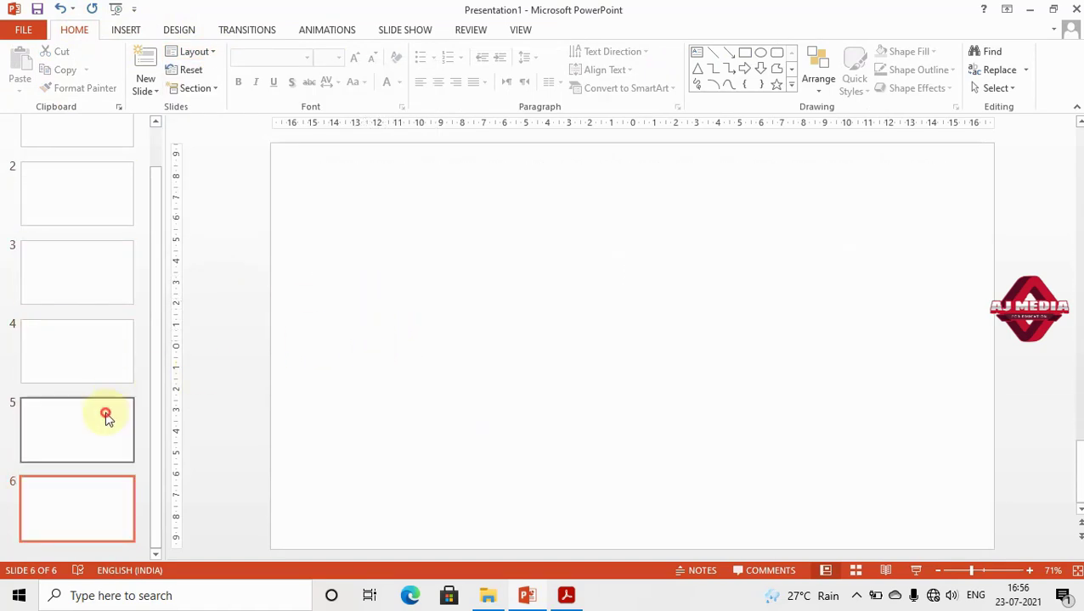
pyautogui.click(118, 374)
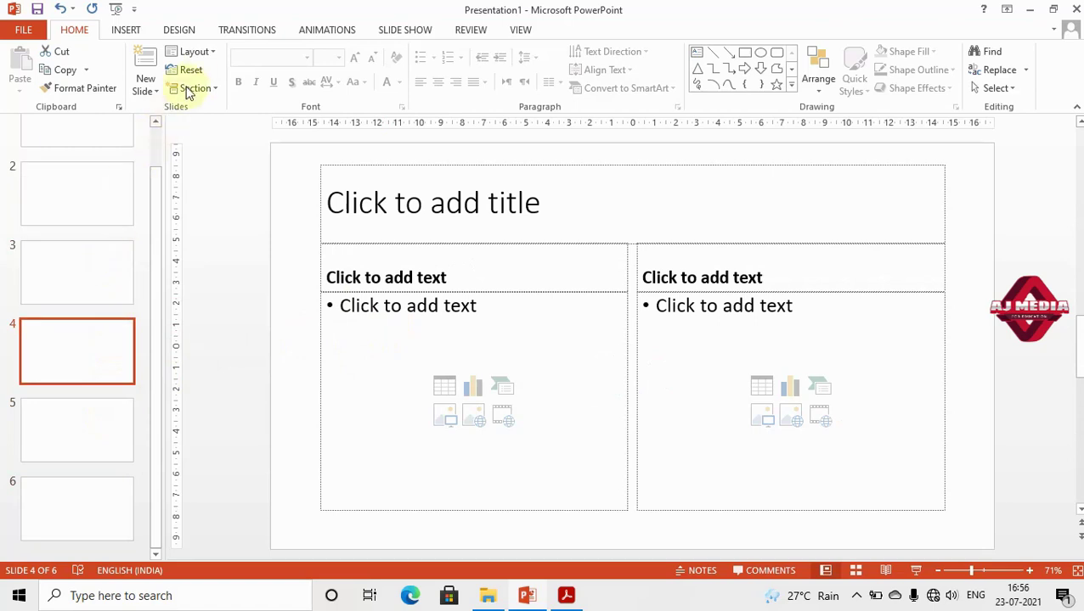
pyautogui.click(125, 32)
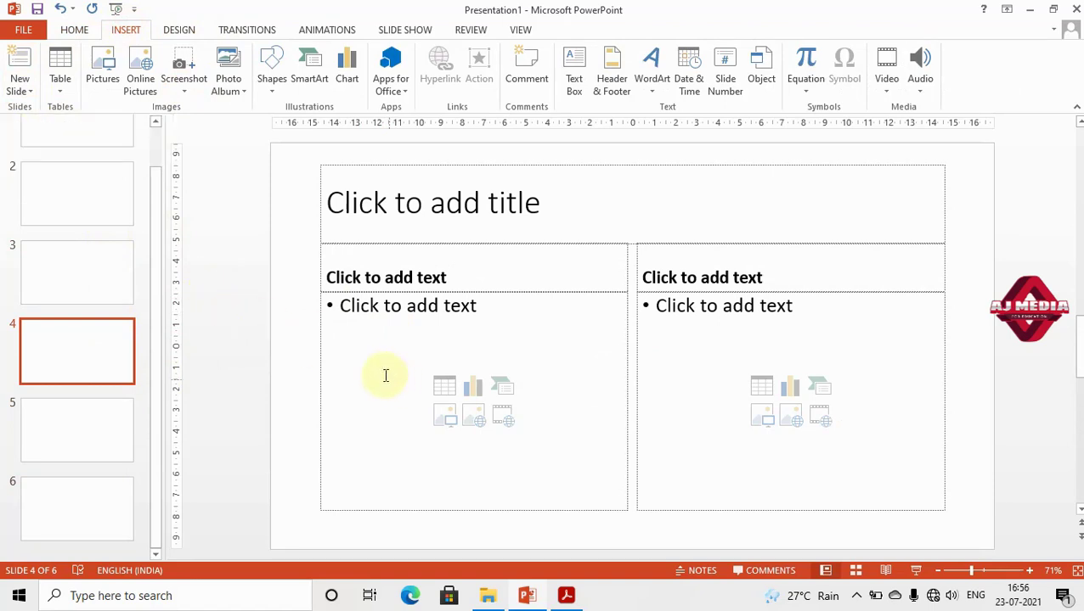
pyautogui.click(114, 189)
# Insert a table of 3 columns and 6 rows on slide 2 via Insert Table
pyautogui.scroll(1, 125, 195)
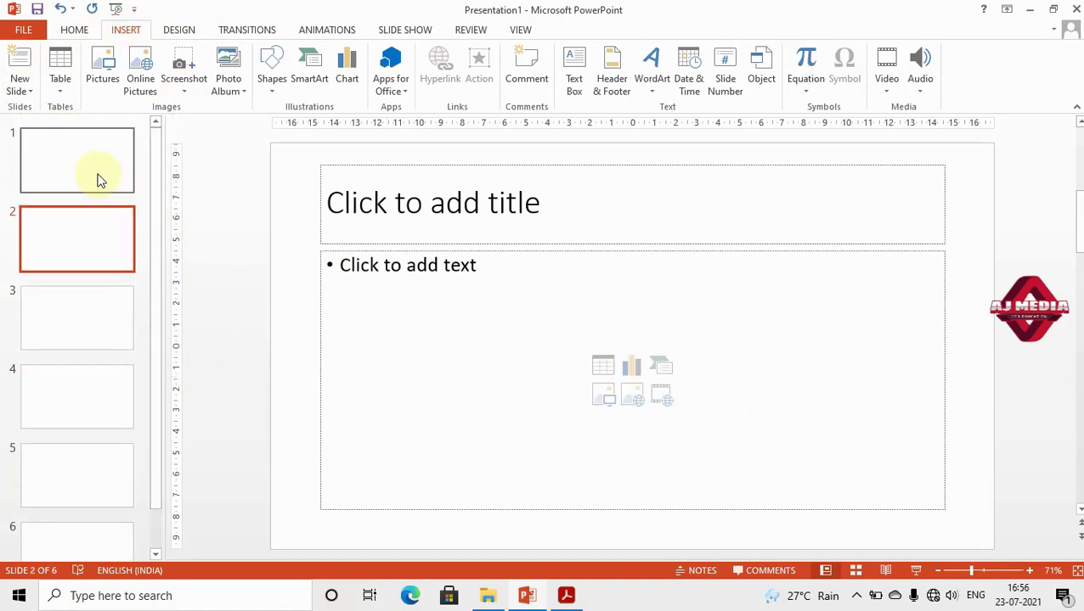
pyautogui.click(67, 93)
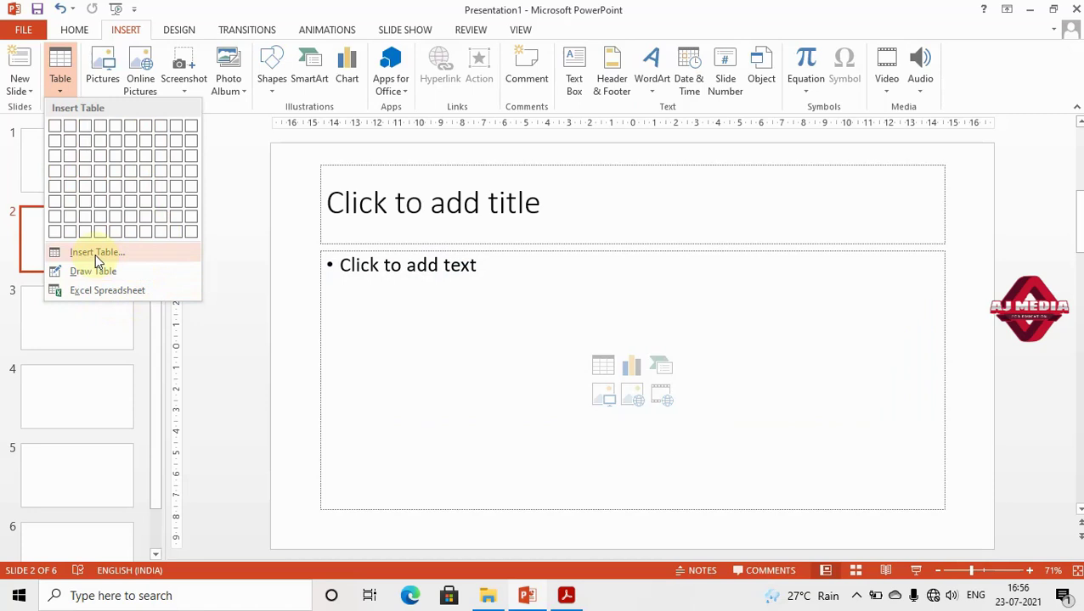
pyautogui.click(95, 252)
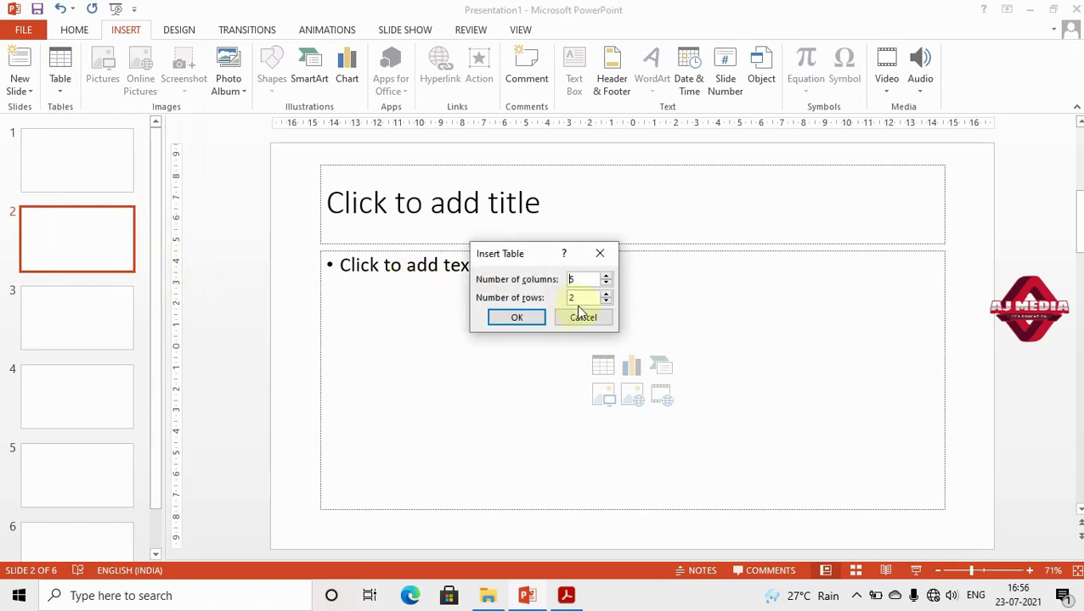
pyautogui.doubleClick(579, 280)
pyautogui.write('3')
pyautogui.doubleClick(577, 297)
pyautogui.write('6')
pyautogui.click(516, 319)
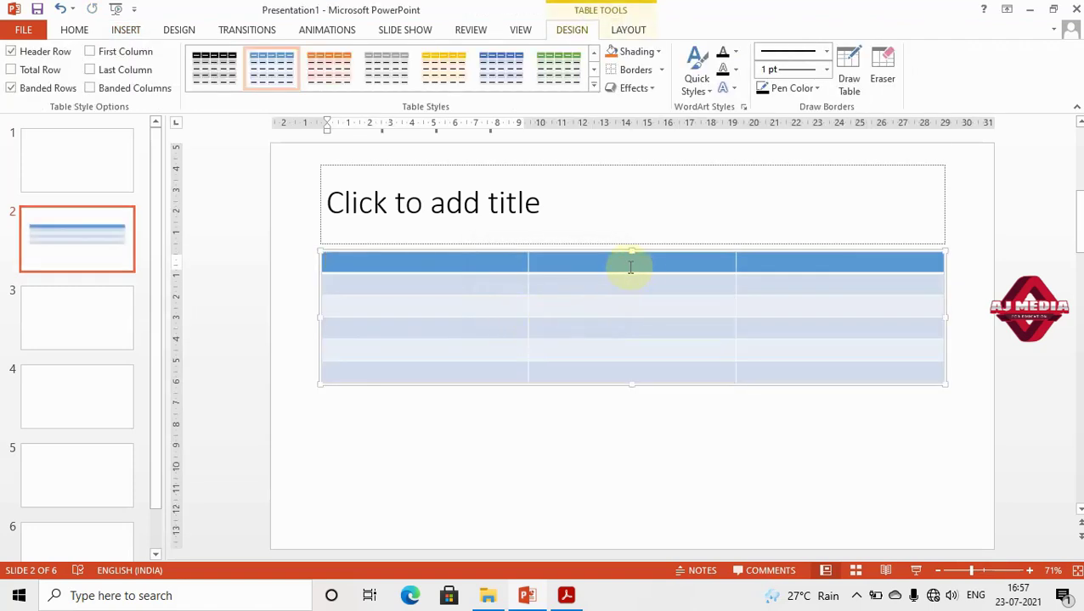
# Click down the first column of the new table, from header to last row
pyautogui.click(417, 262)
pyautogui.click(416, 286)
pyautogui.click(414, 308)
pyautogui.click(419, 368)
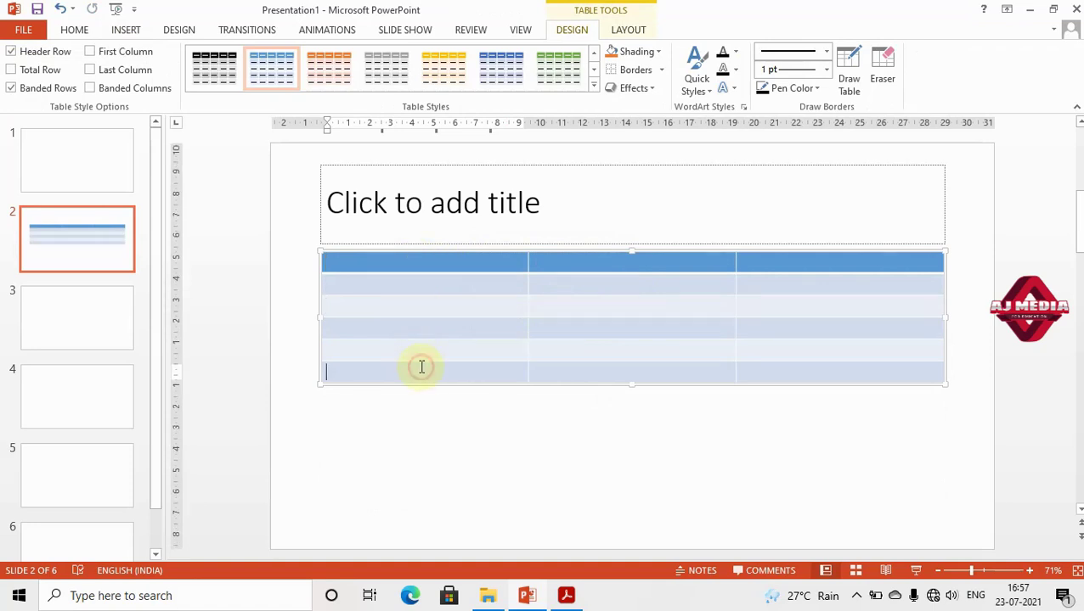
# Dismiss the Table menu without inserting anything and move to slide 3
pyautogui.click(117, 31)
pyautogui.click(62, 91)
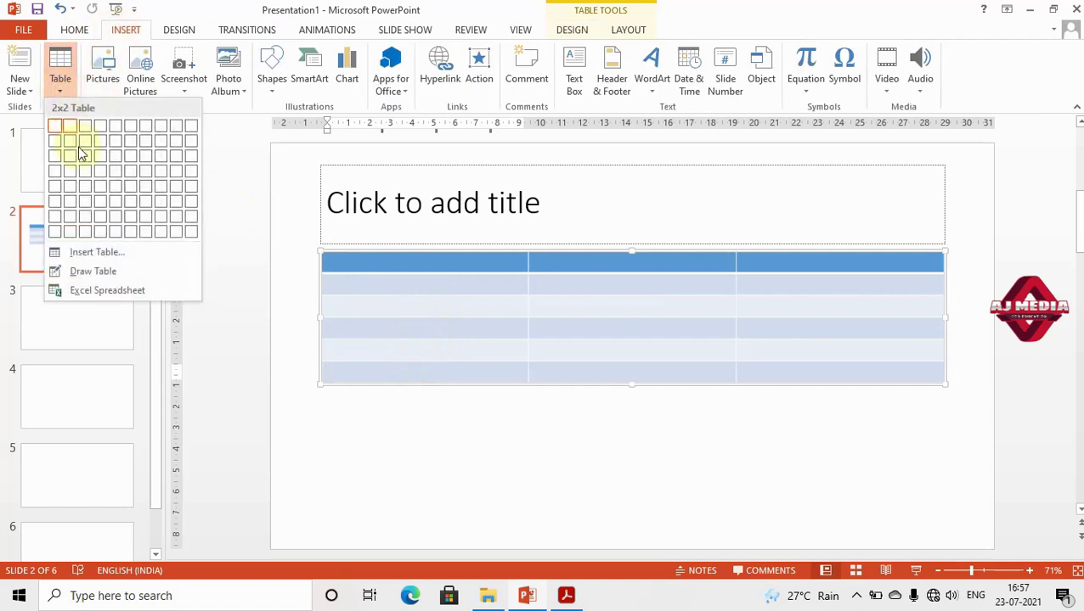
pyautogui.press('Escape')
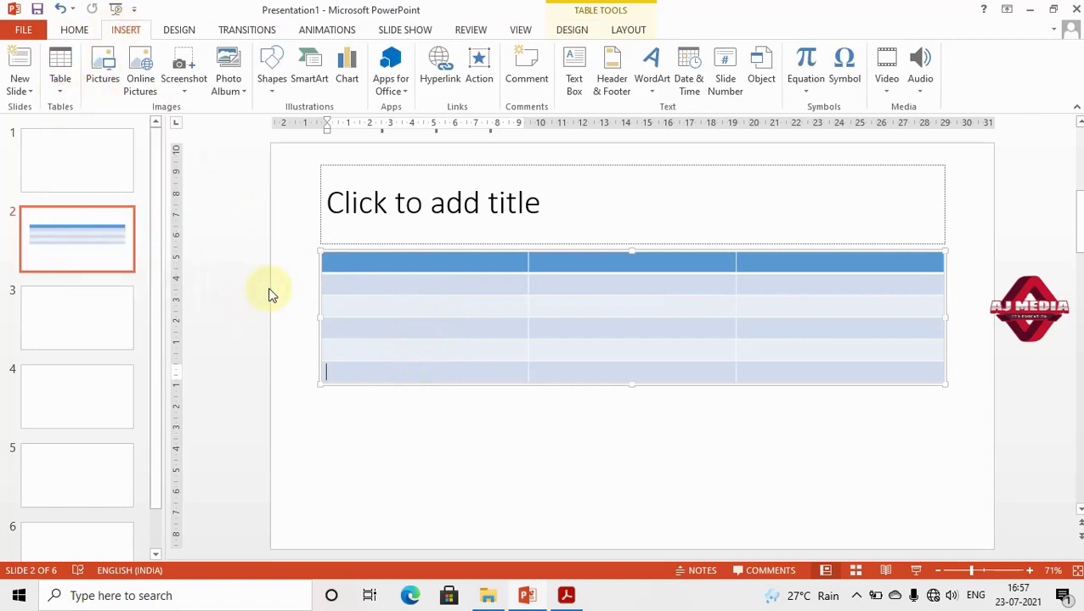
pyautogui.click(119, 310)
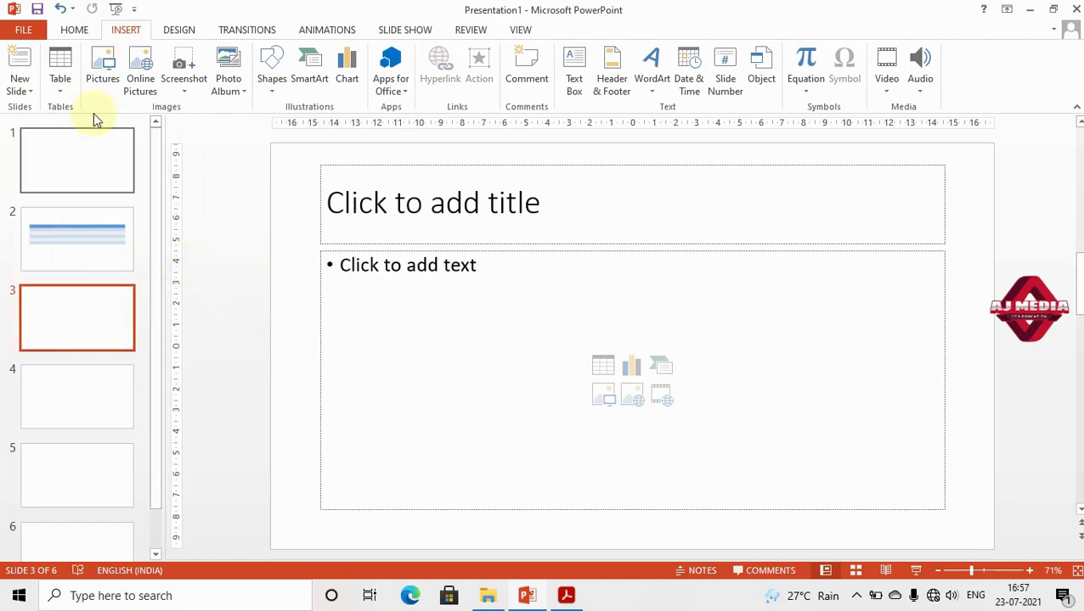
# Hand-draw a single-cell table box on slide 3 with Draw Table and shift it right and down
pyautogui.click(73, 93)
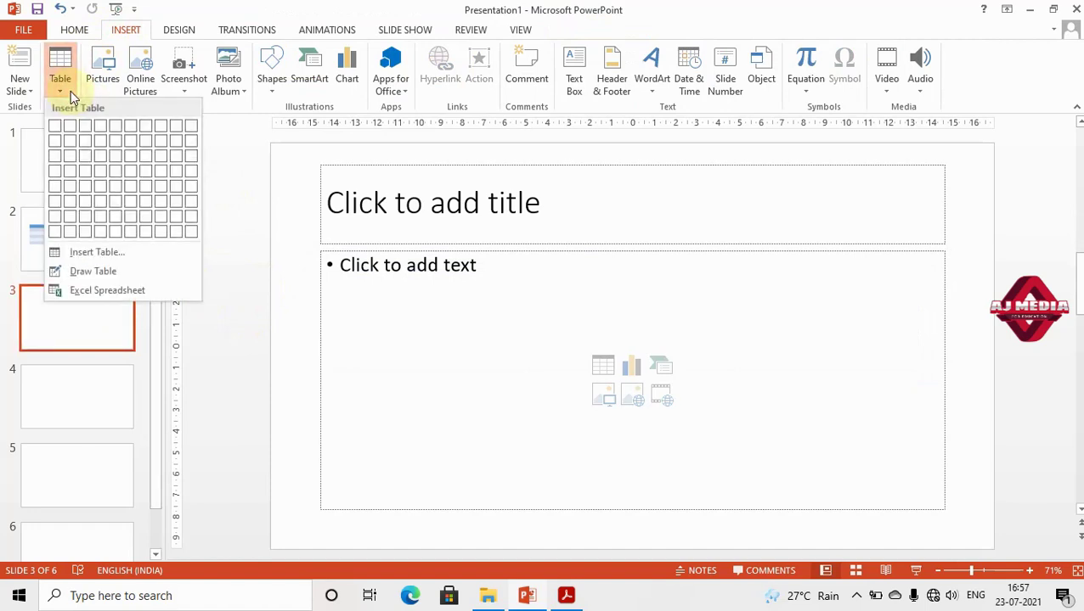
pyautogui.click(130, 269)
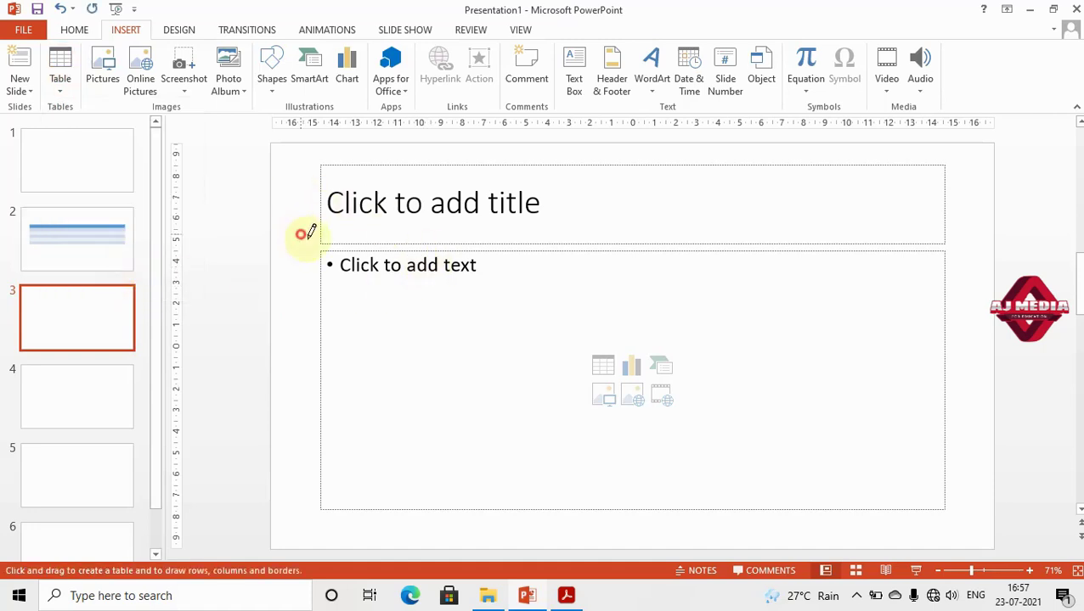
pyautogui.moveTo(301, 232); pyautogui.dragTo(702, 400)
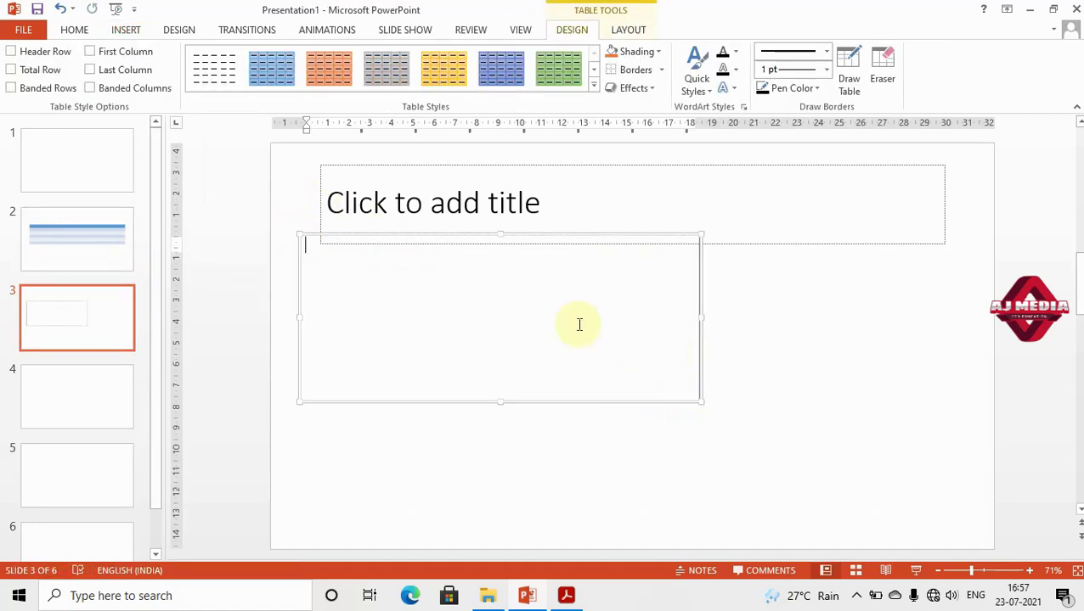
pyautogui.moveTo(638, 238); pyautogui.dragTo(732, 274)
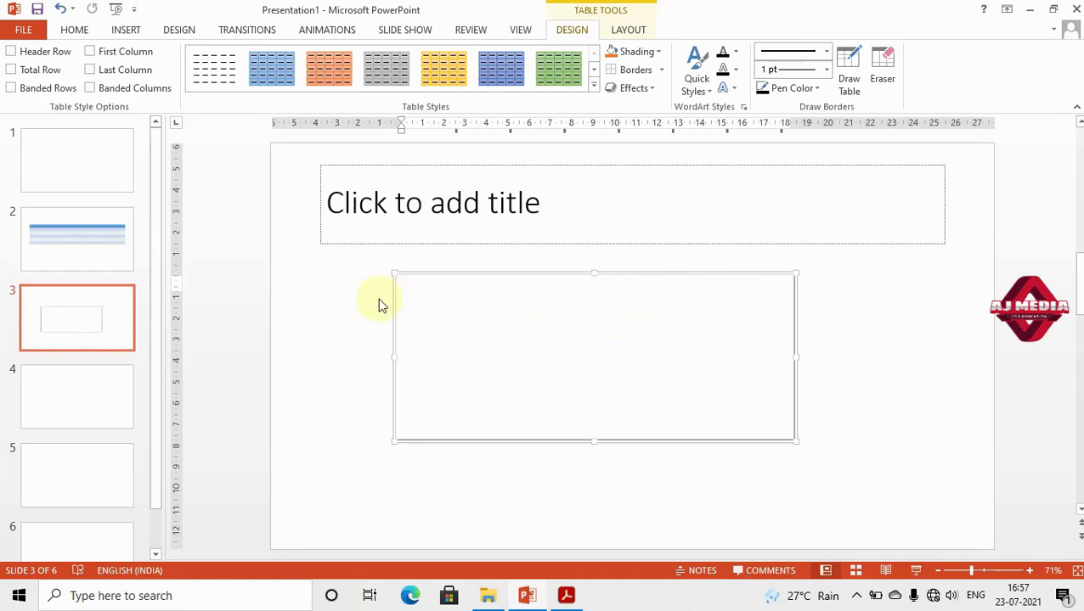
pyautogui.click(81, 397)
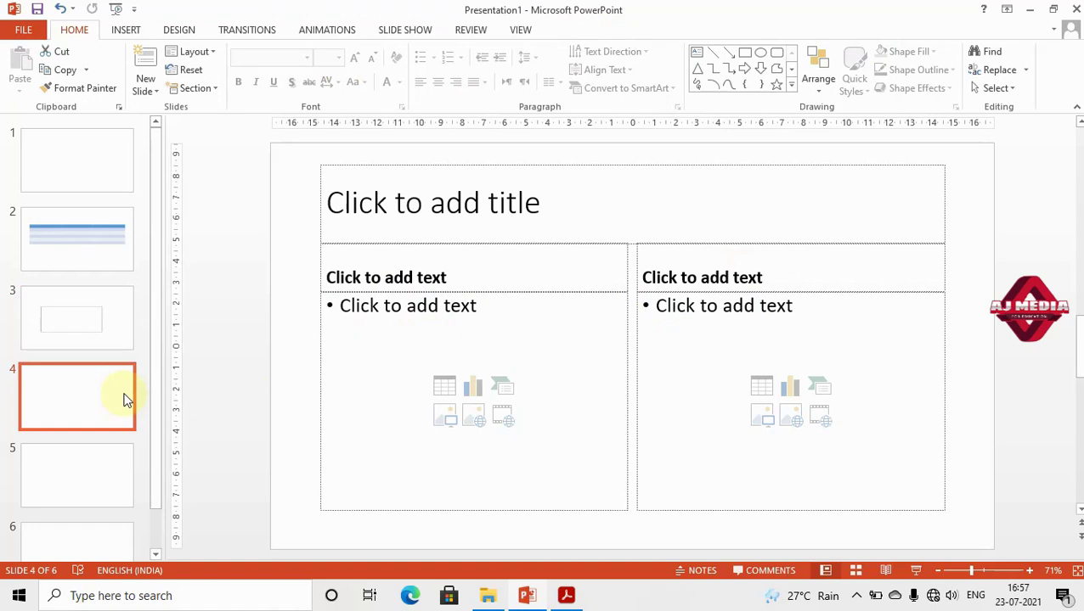
# Insert a new slide 4 after slide 3 and embed an Excel spreadsheet on it
pyautogui.click(25, 301)
pyautogui.press('Return')
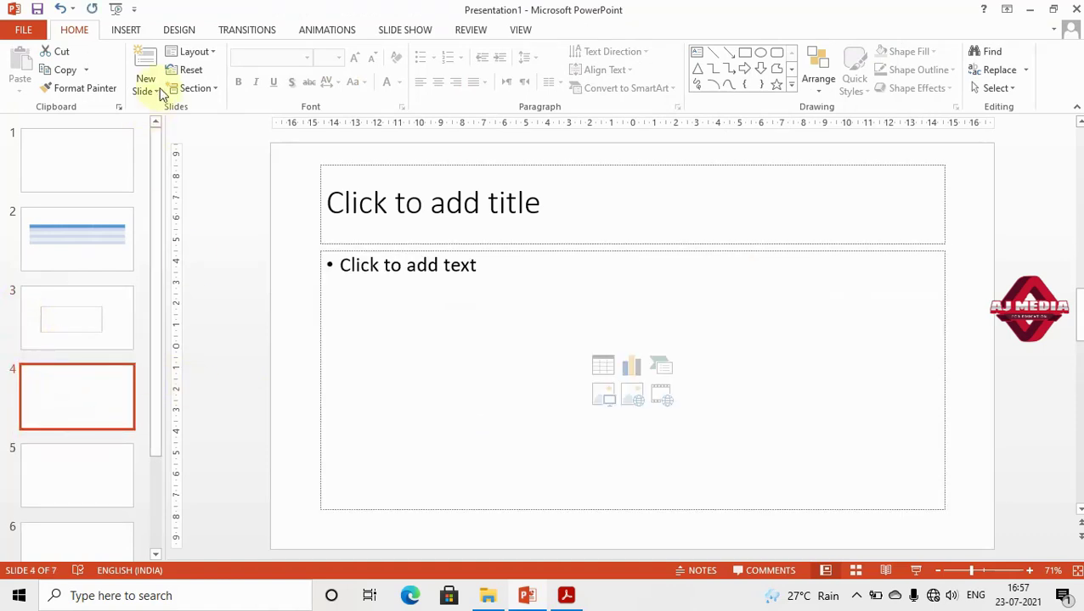
pyautogui.click(109, 30)
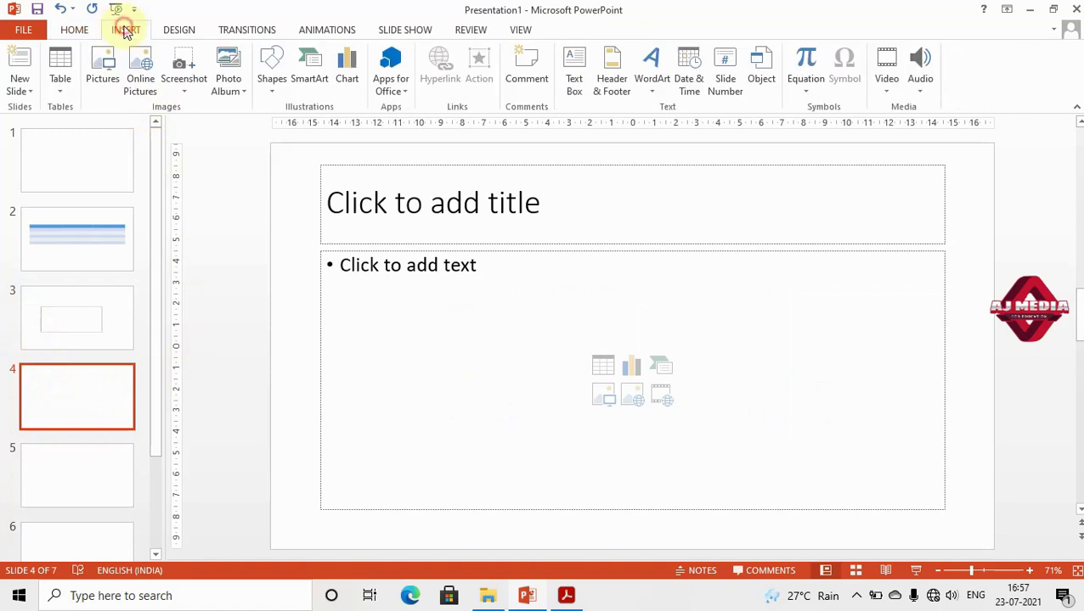
pyautogui.click(75, 92)
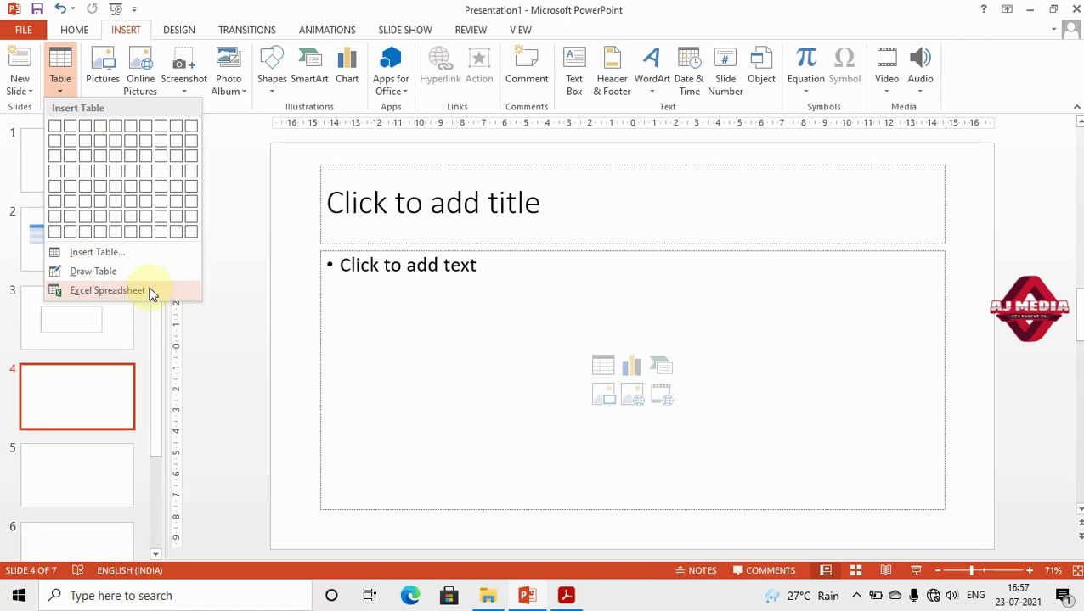
pyautogui.click(152, 291)
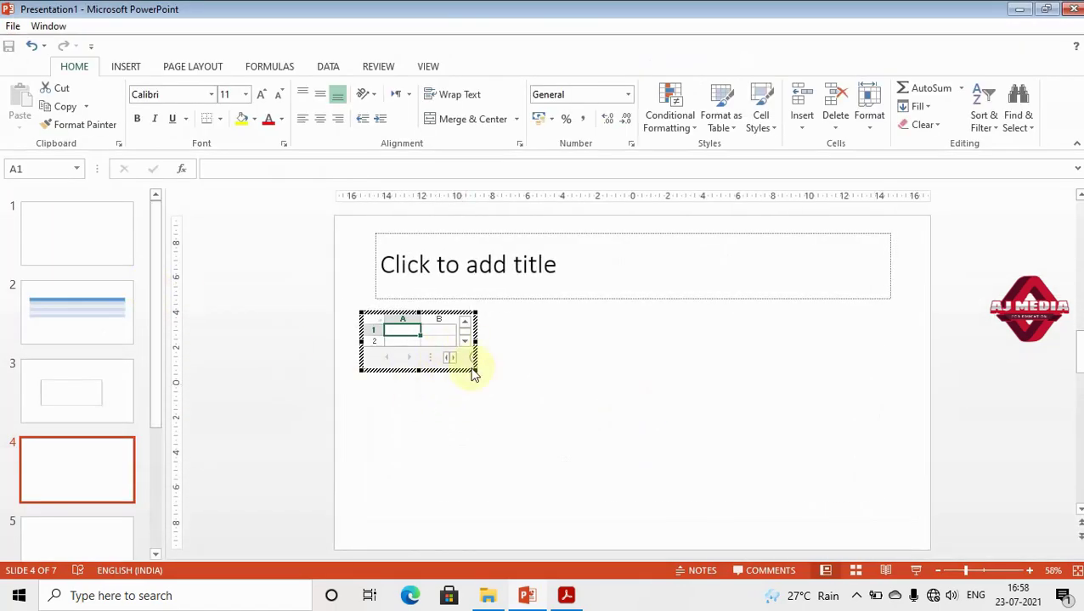
# Enlarge the embedded sheet and type headers Item, Rate, Qty, Total Amount across row 3
pyautogui.moveTo(475, 369); pyautogui.dragTo(594, 463)
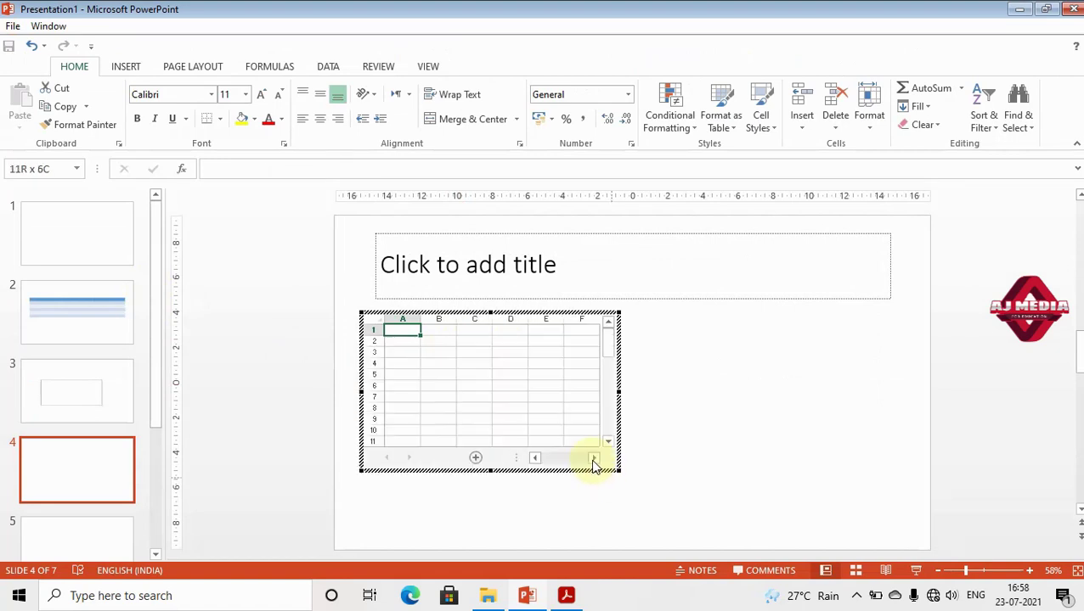
pyautogui.click(412, 352)
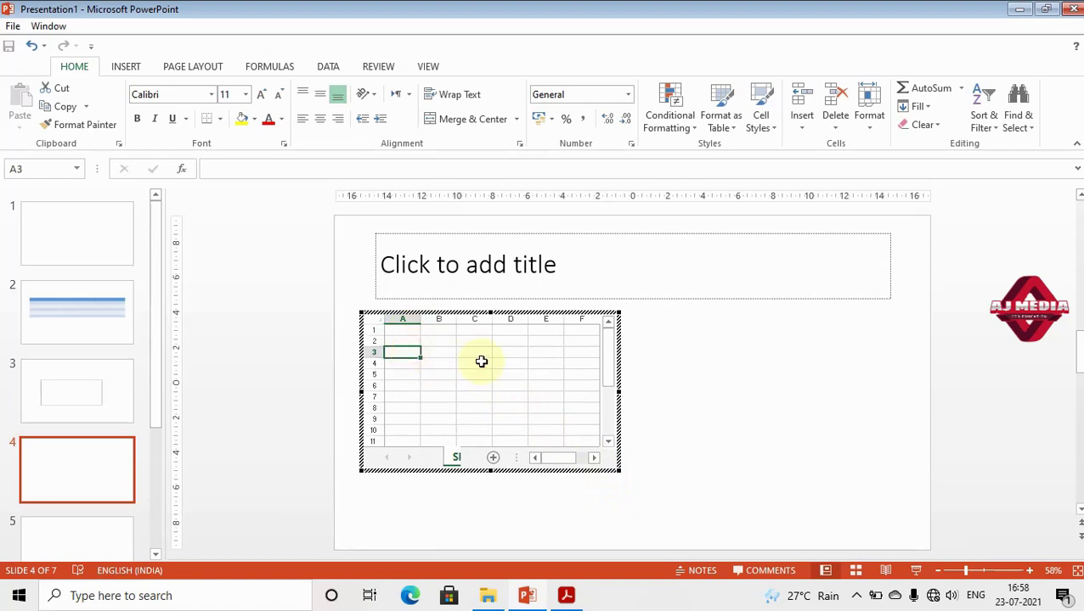
pyautogui.write('Ite')
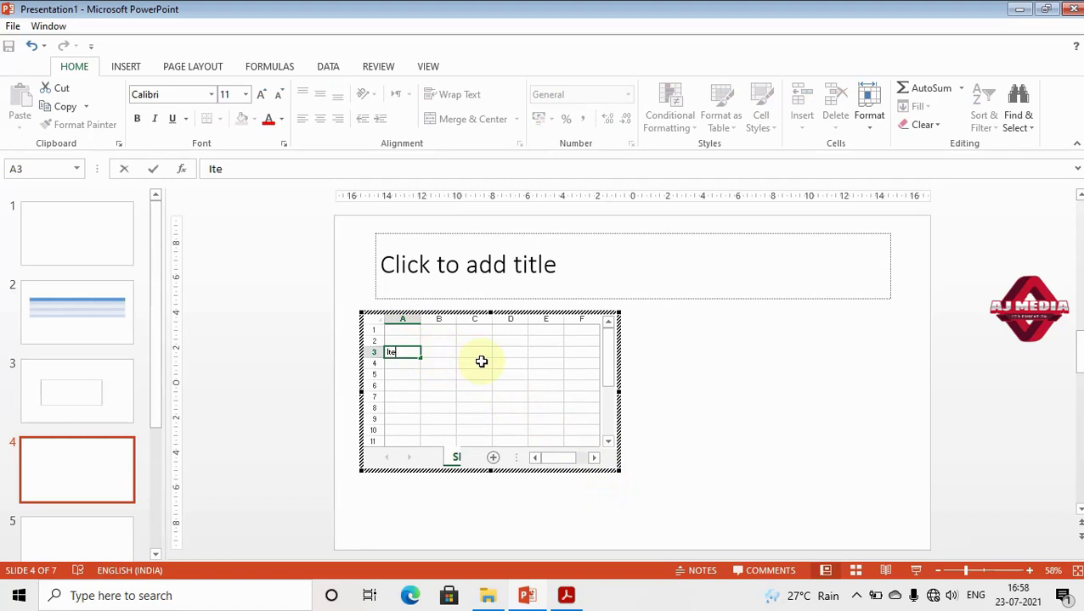
pyautogui.write('m')
pyautogui.press('Tab')
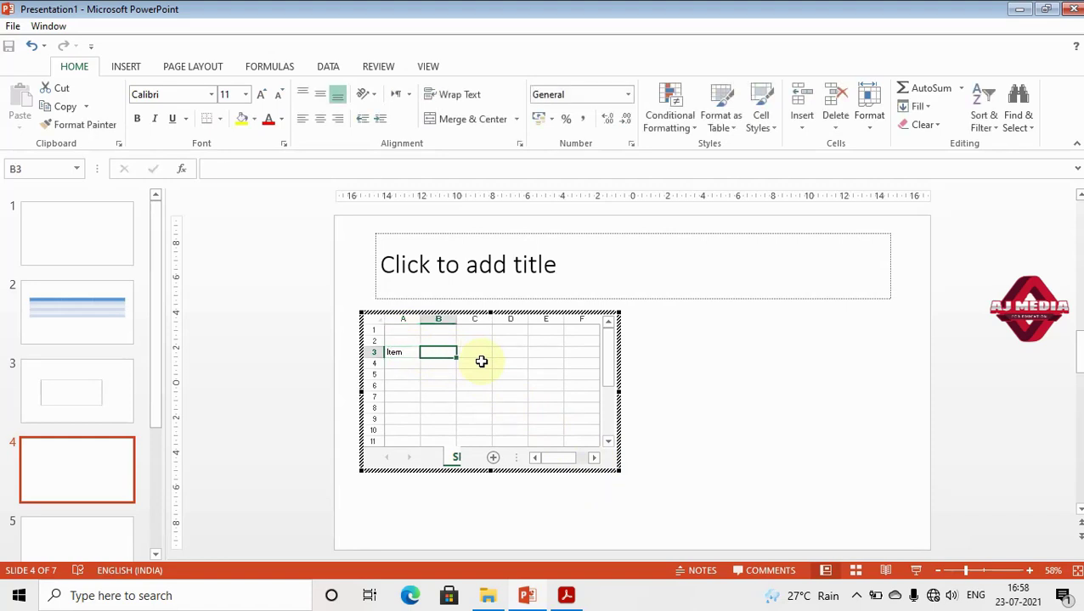
pyautogui.write('Rate')
pyautogui.press('Tab')
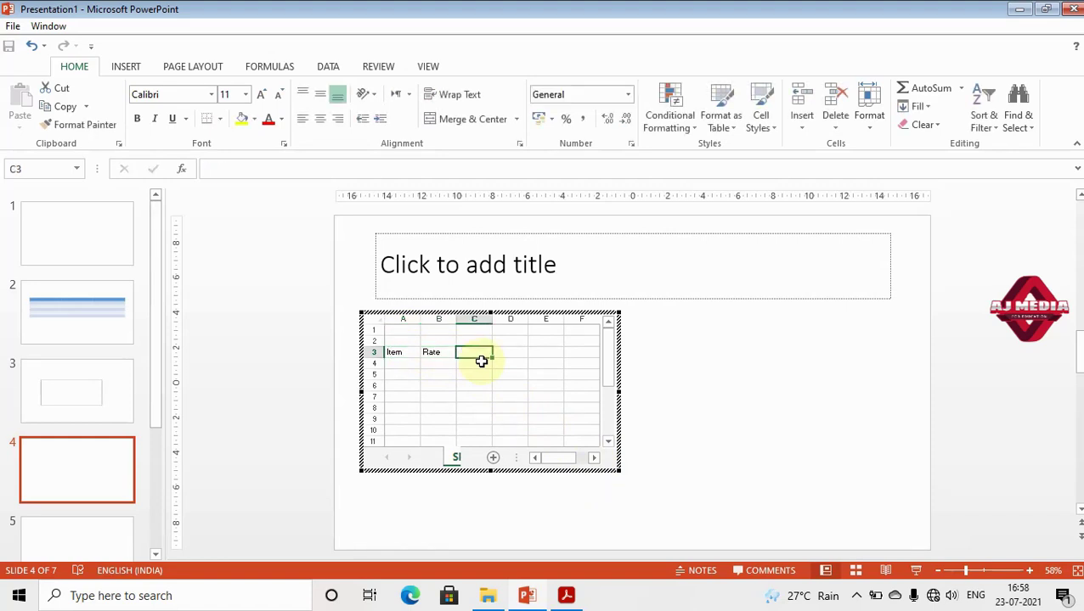
pyautogui.write('Qty')
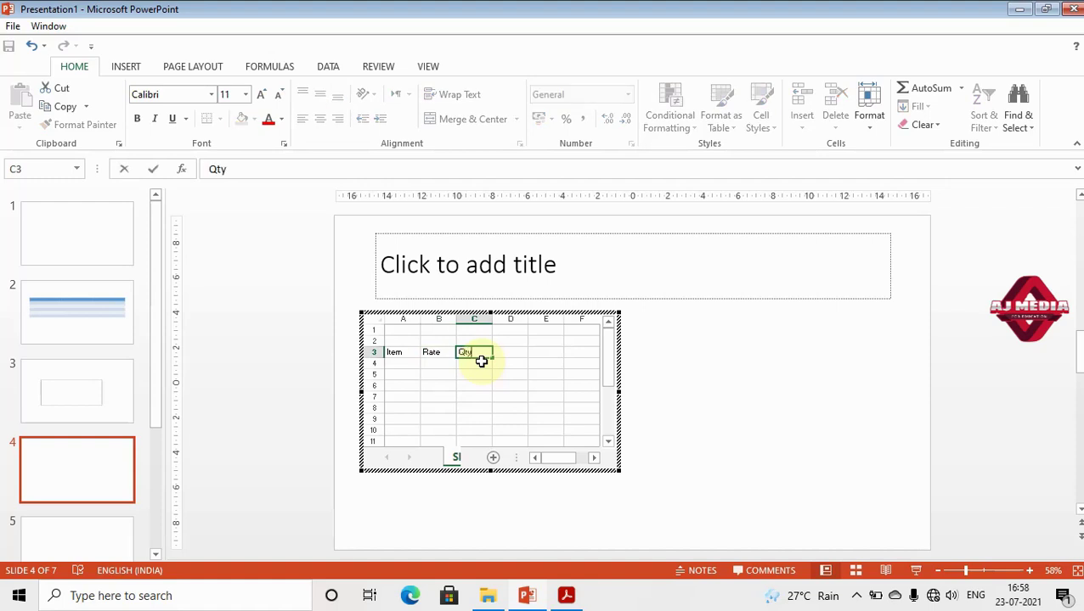
pyautogui.press('Tab')
pyautogui.write('T')
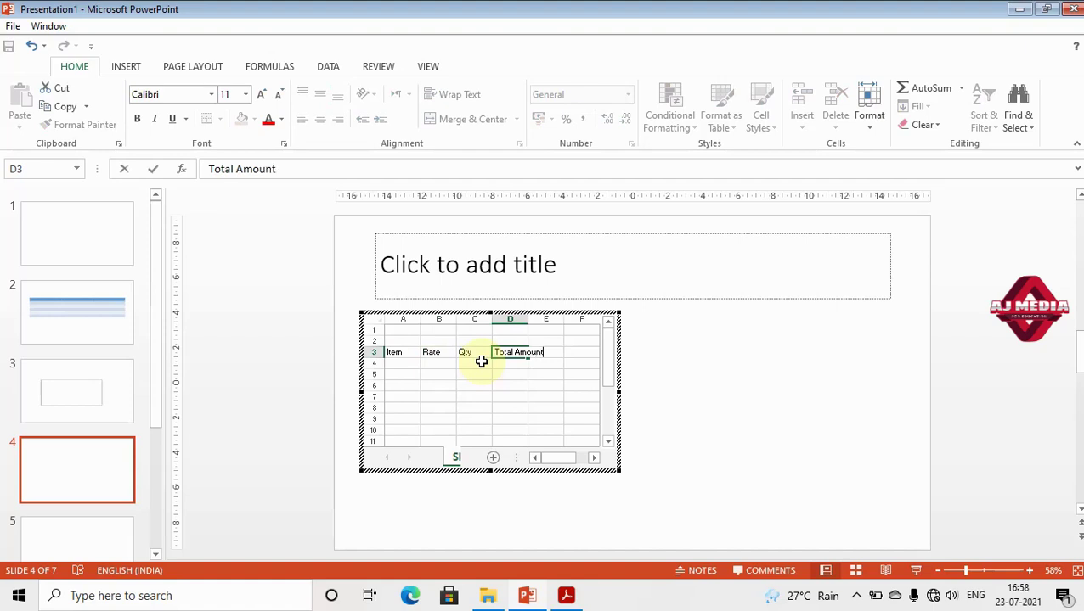
pyautogui.click(406, 364)
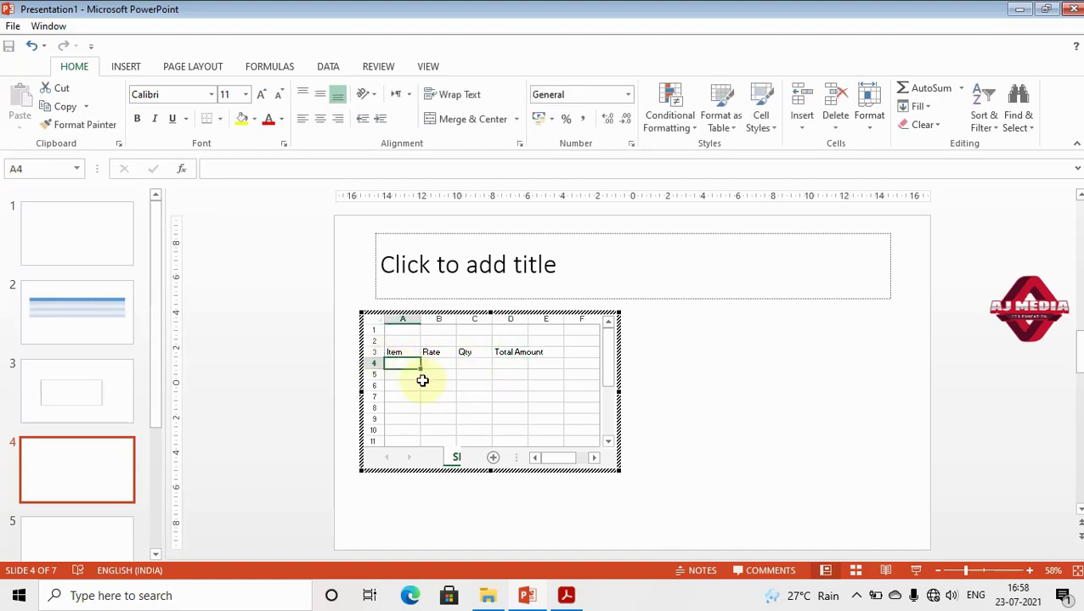
# Enter the first item row: Pants with rate 246 and quantity 3
pyautogui.write('Pants')
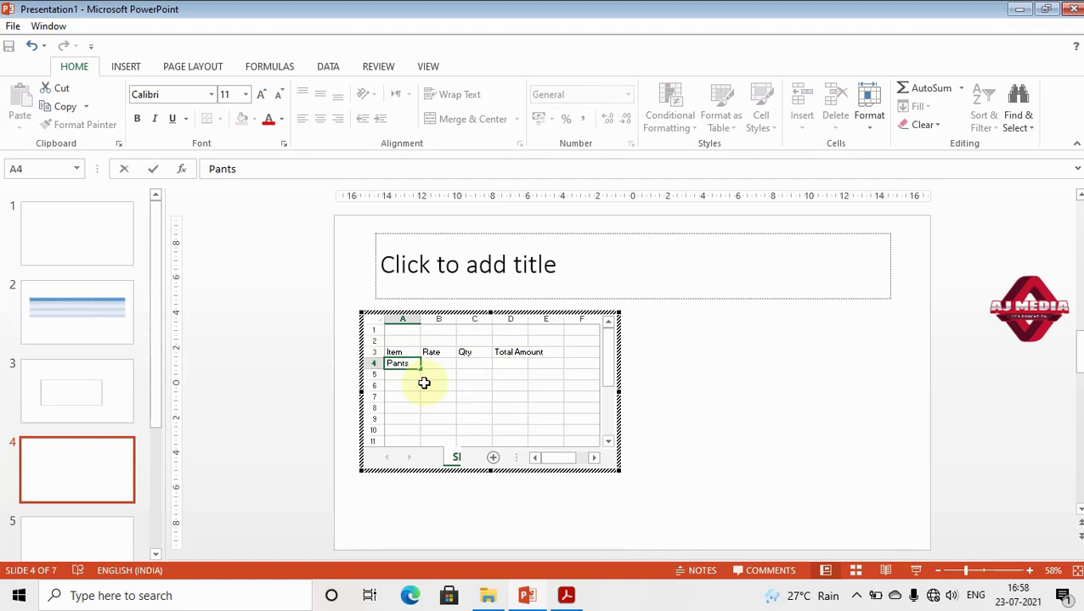
pyautogui.press('Tab')
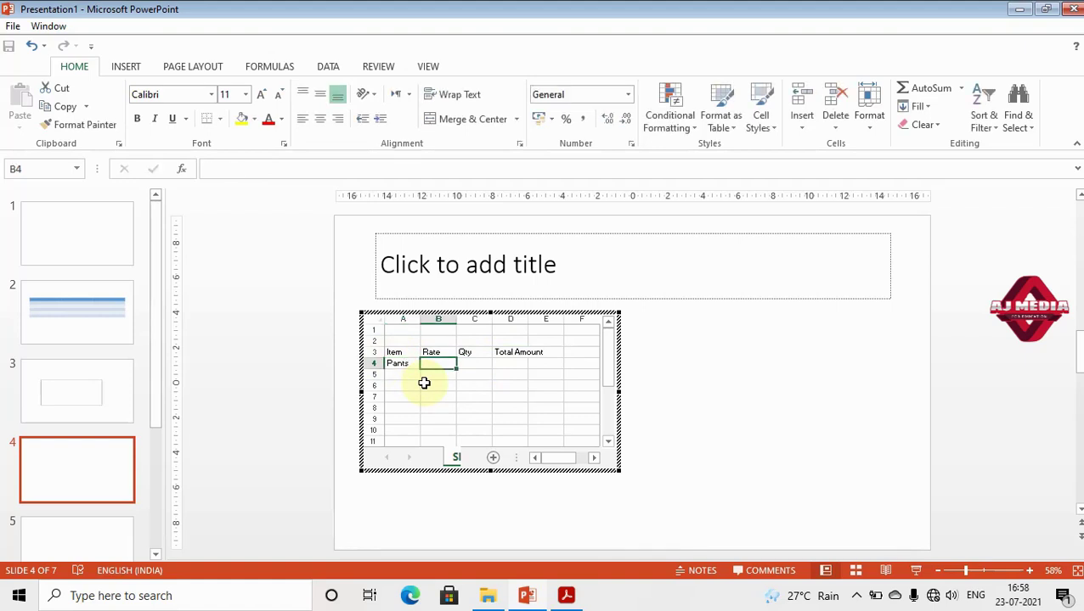
pyautogui.write('23')
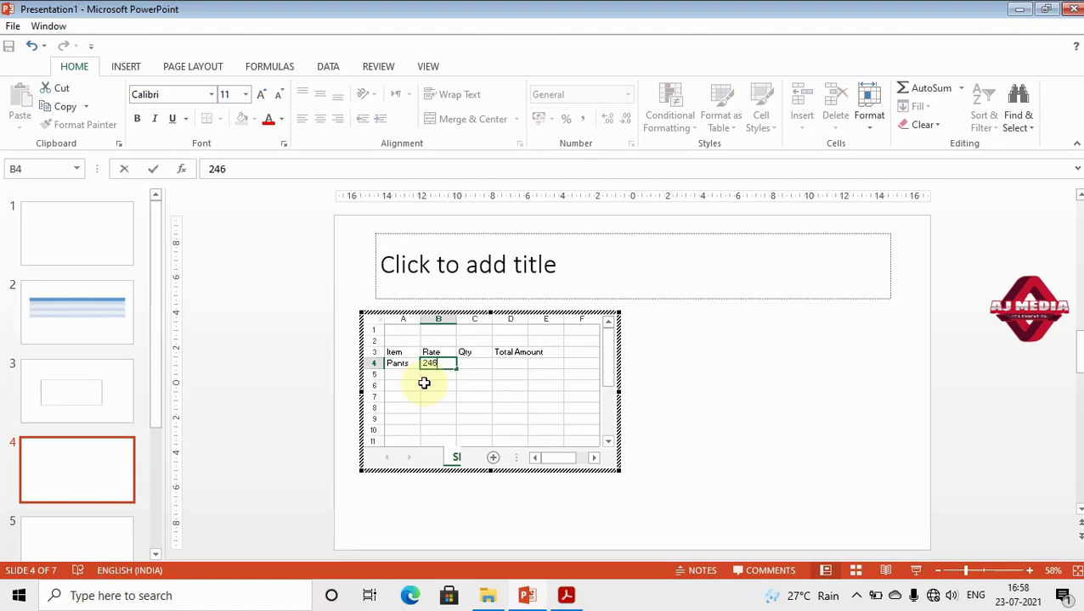
pyautogui.press('Tab')
pyautogui.write('3')
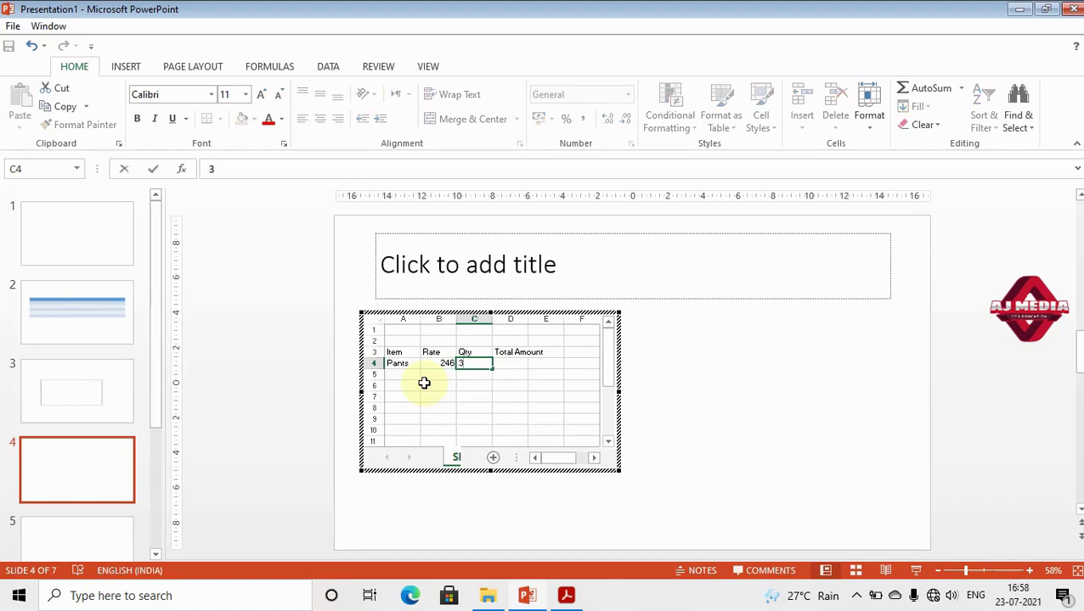
# Enter =B4*C4 in D4 (738) and fill it down through D8
pyautogui.press('Tab')
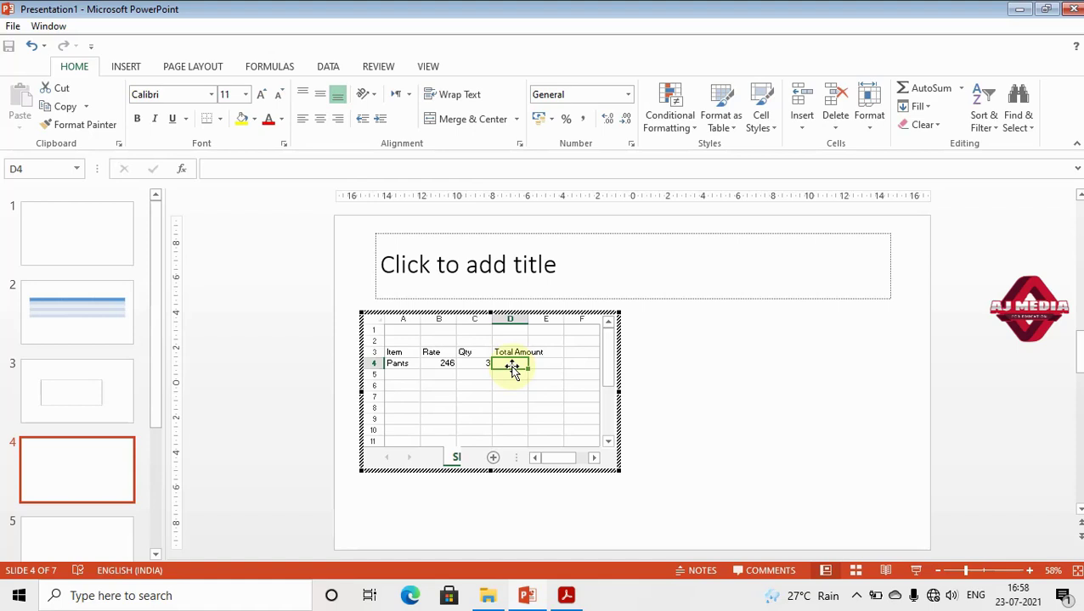
pyautogui.write('=')
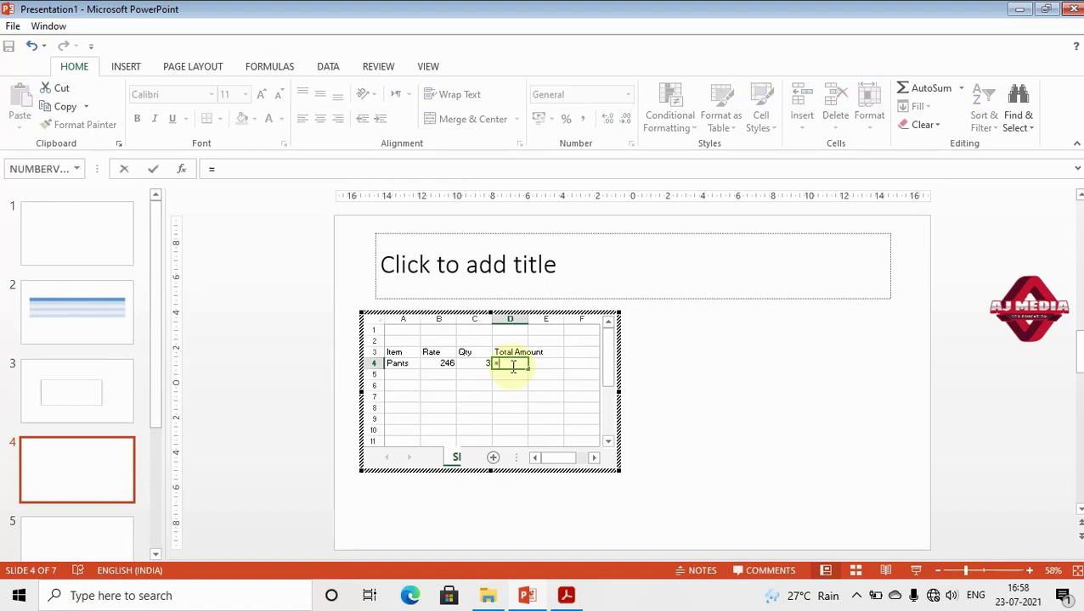
pyautogui.click(441, 363)
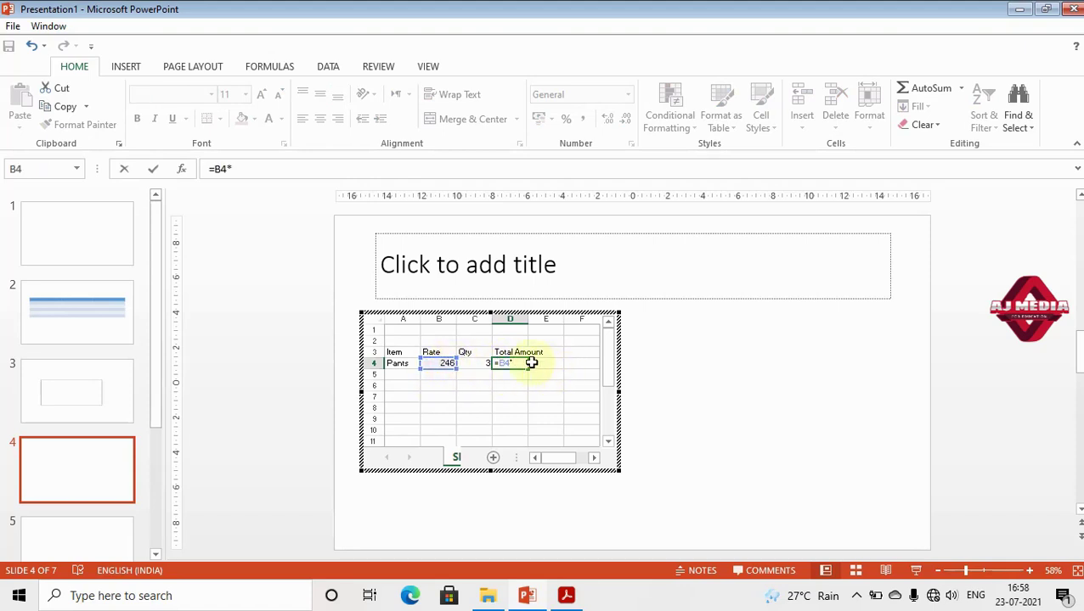
pyautogui.click(473, 363)
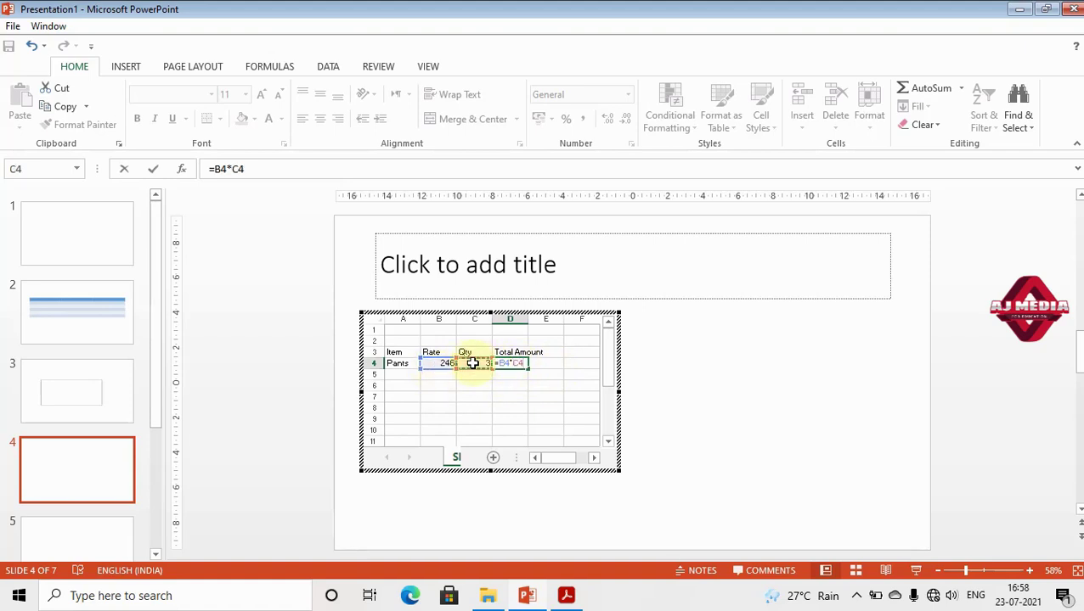
pyautogui.press('Return')
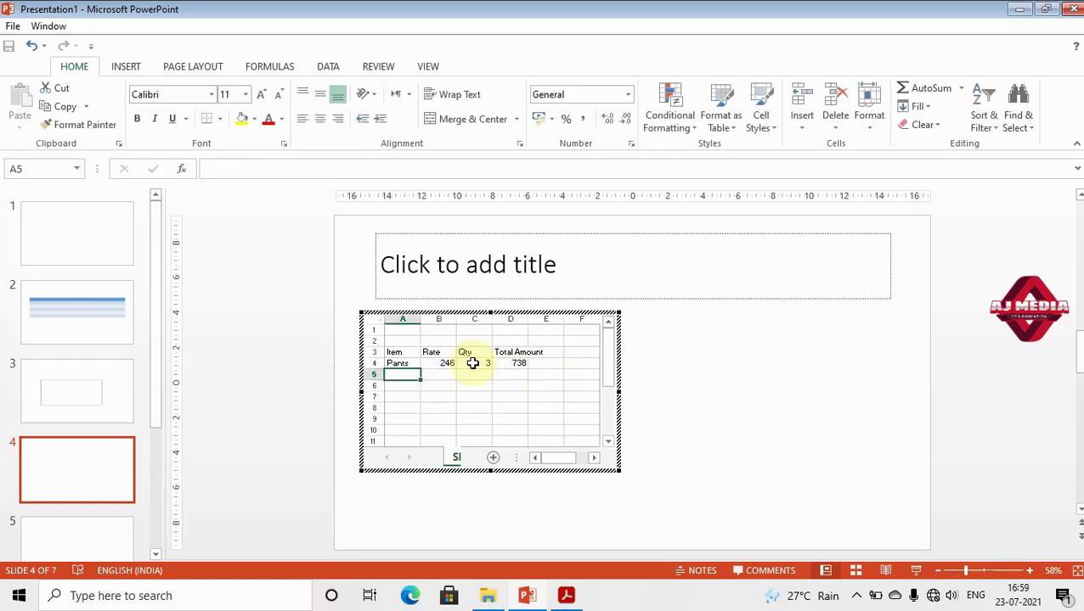
pyautogui.click(430, 365)
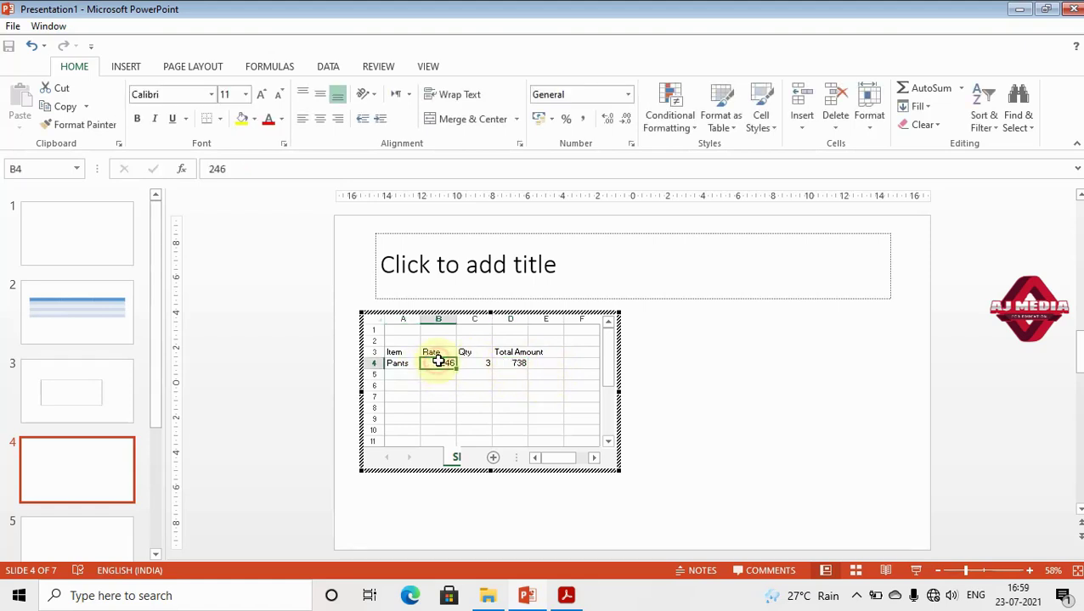
pyautogui.click(519, 363)
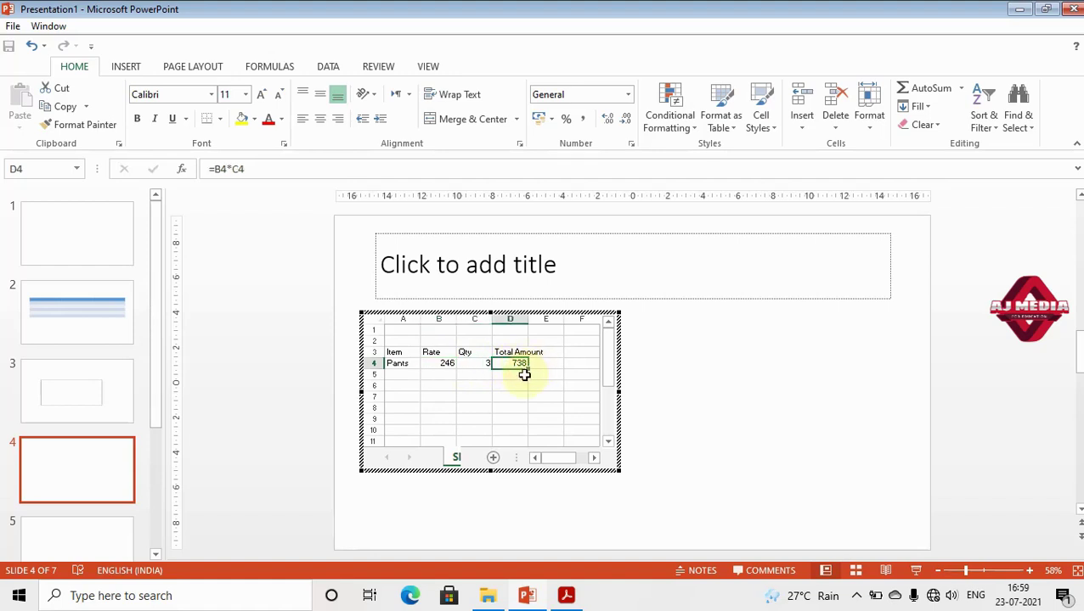
pyautogui.moveTo(527, 371); pyautogui.dragTo(527, 410)
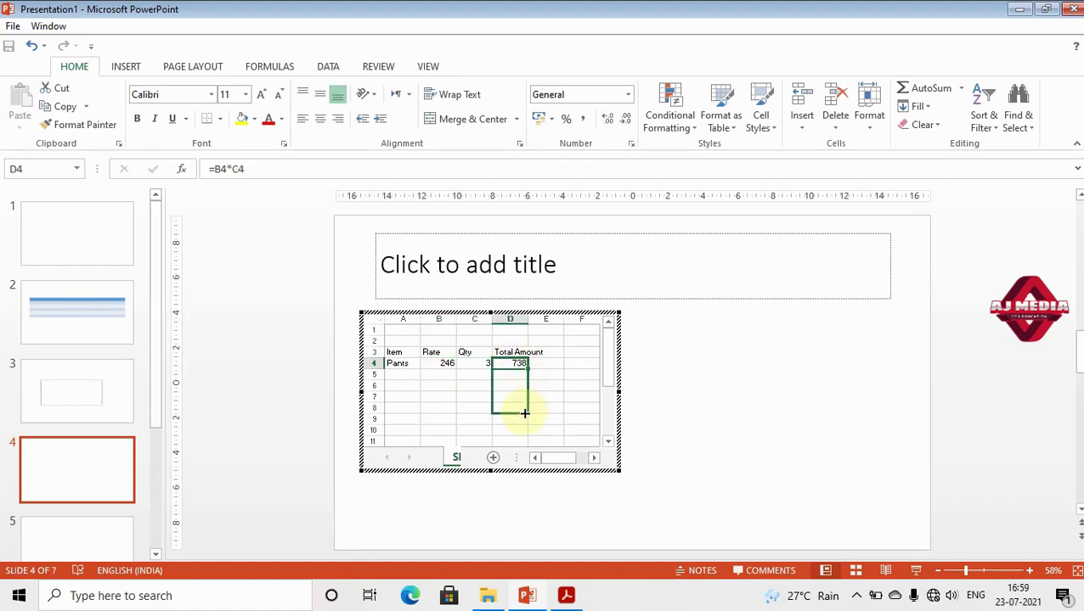
# Add the Shirt row with rate 345 and quantity 2
pyautogui.click(402, 374)
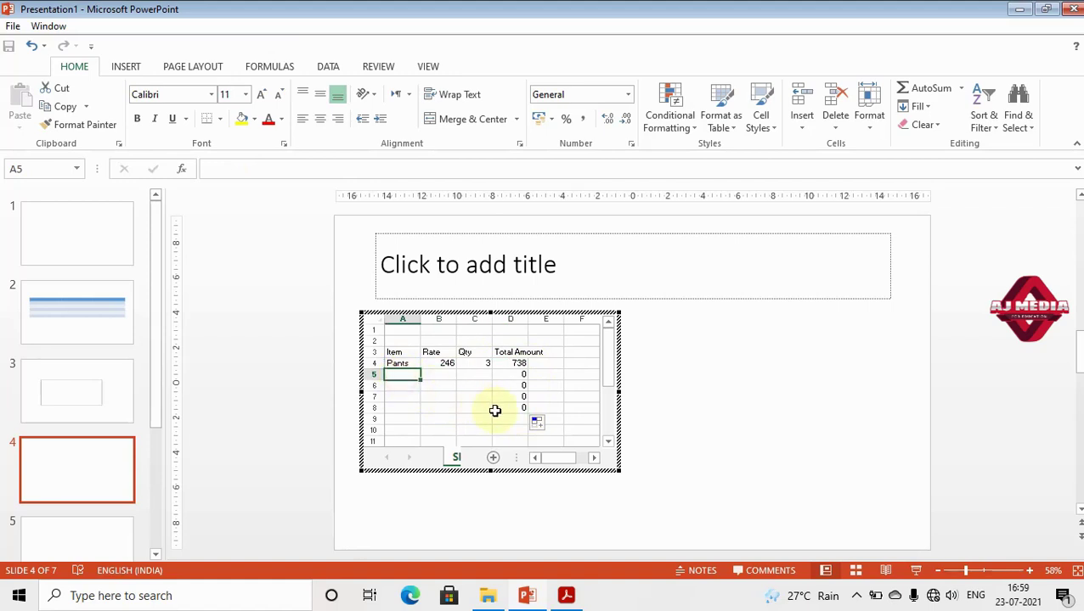
pyautogui.write('Shirt')
pyautogui.press('Tab')
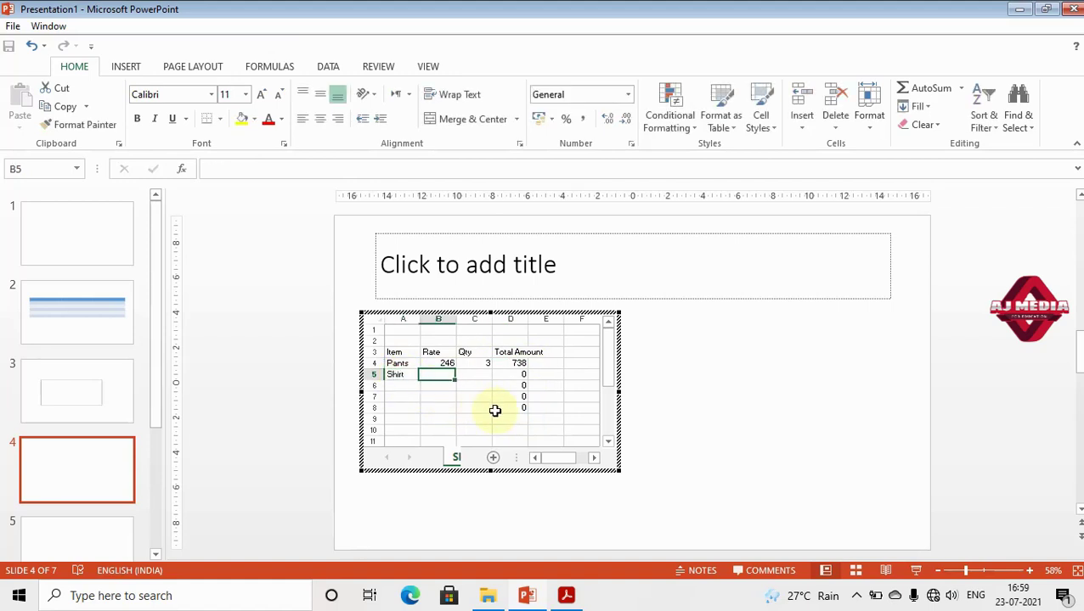
pyautogui.write('345')
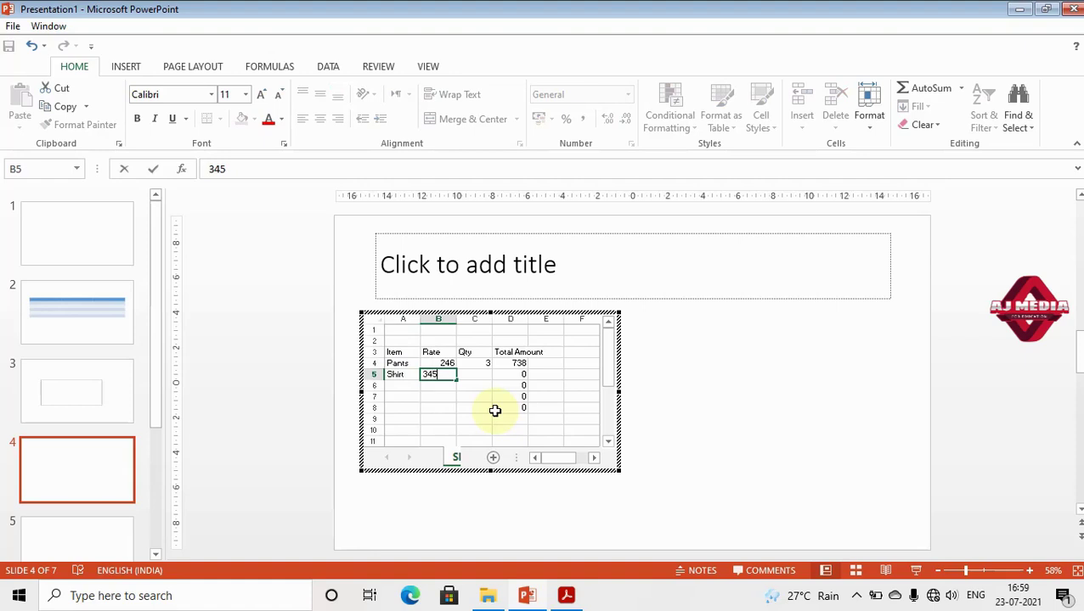
pyautogui.press('Tab')
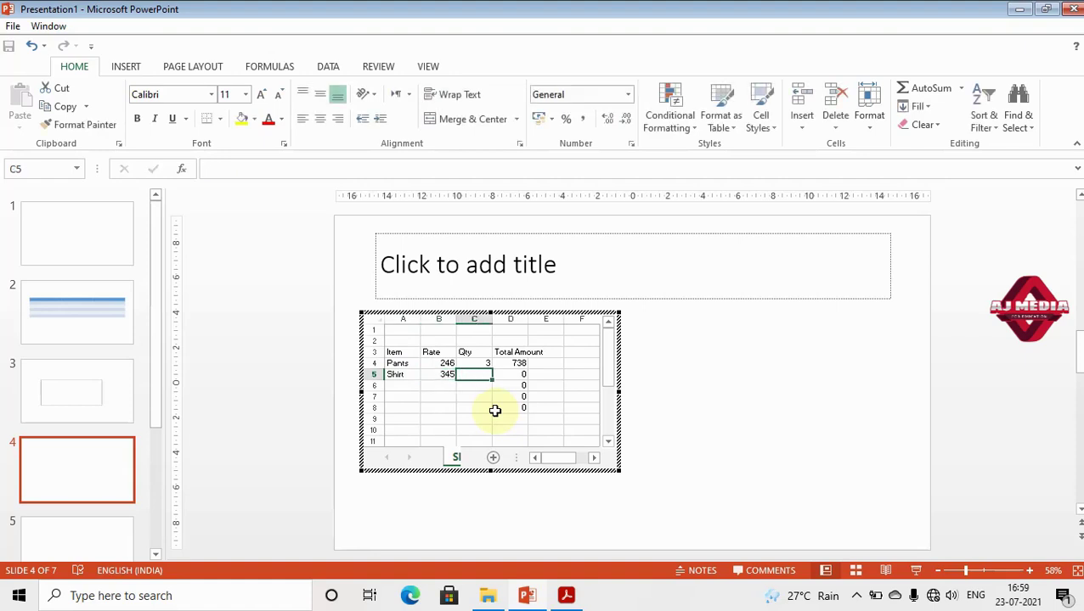
pyautogui.write('1')
pyautogui.press('Tab')
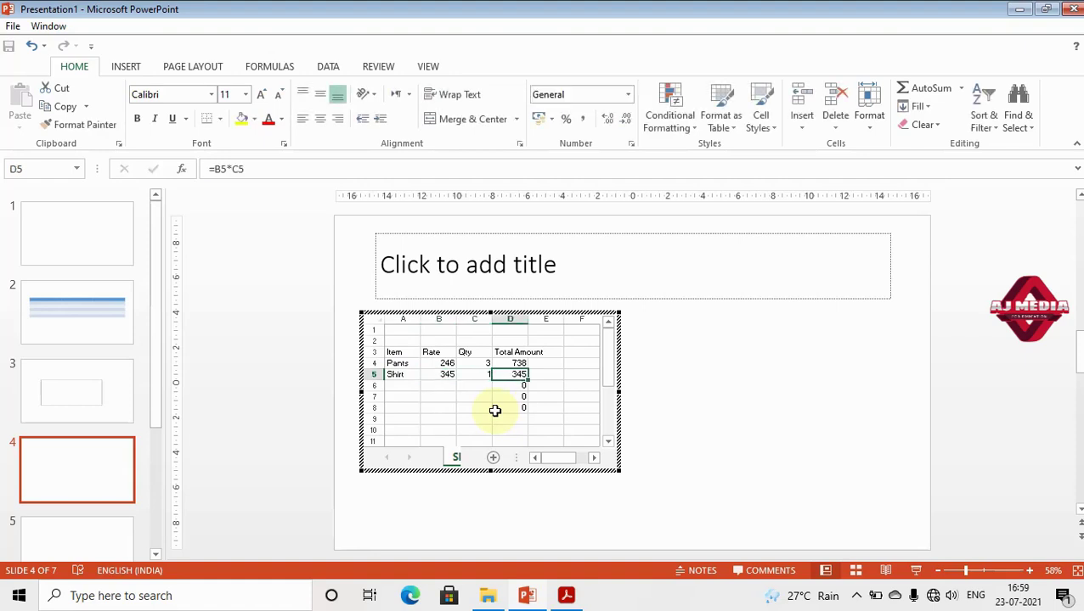
pyautogui.press('Left')
pyautogui.write('2')
pyautogui.press('Return')
# Add the Fork row with rate 567 and quantity 3
pyautogui.press('Left')
pyautogui.press('Left')
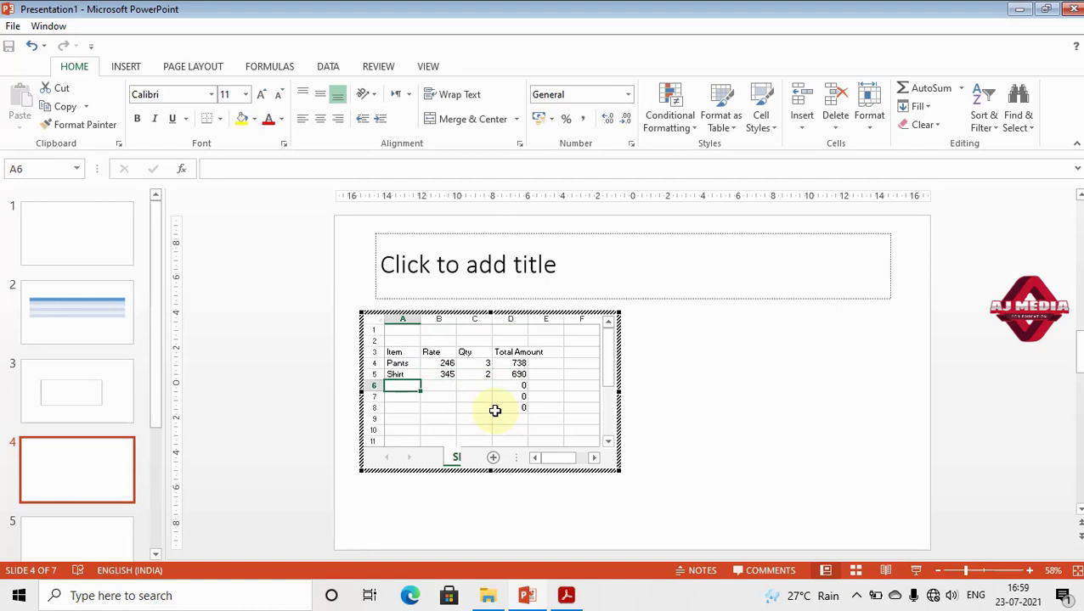
pyautogui.write('Fo')
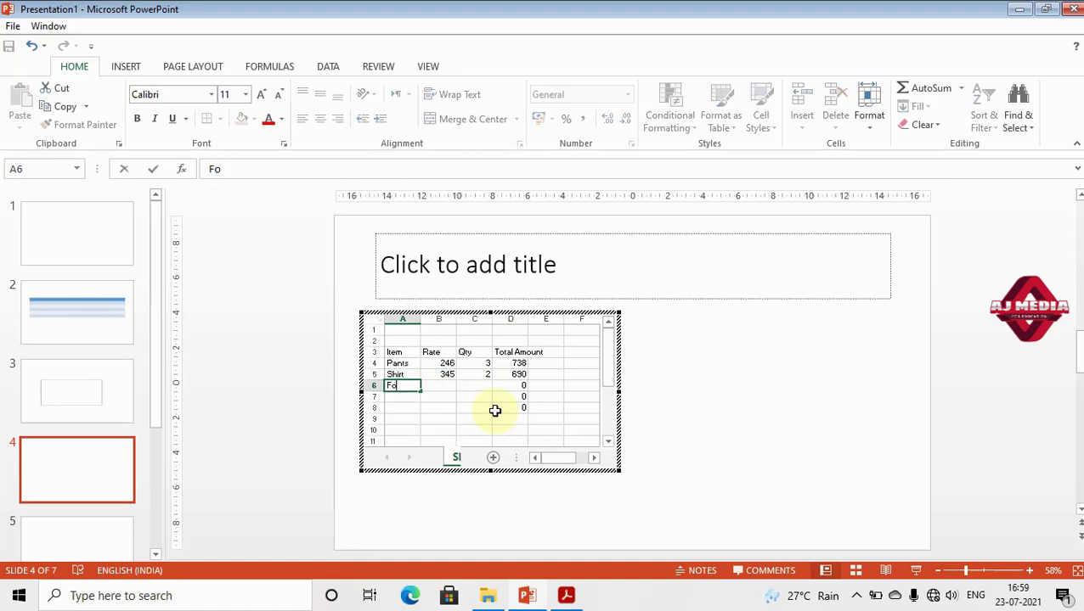
pyautogui.write('rk')
pyautogui.press('Tab')
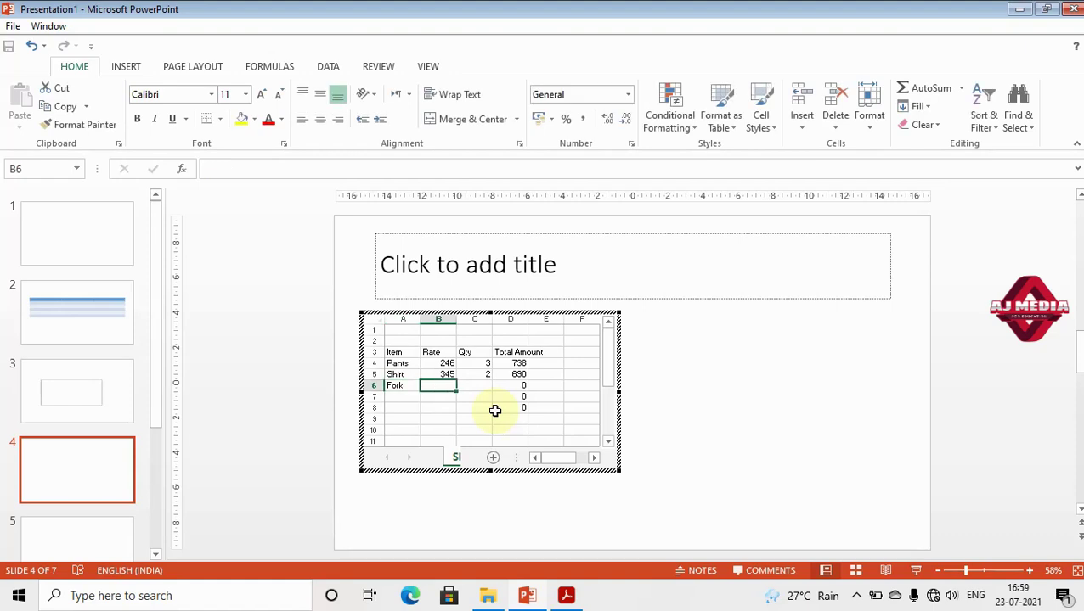
pyautogui.write('567')
pyautogui.press('Tab')
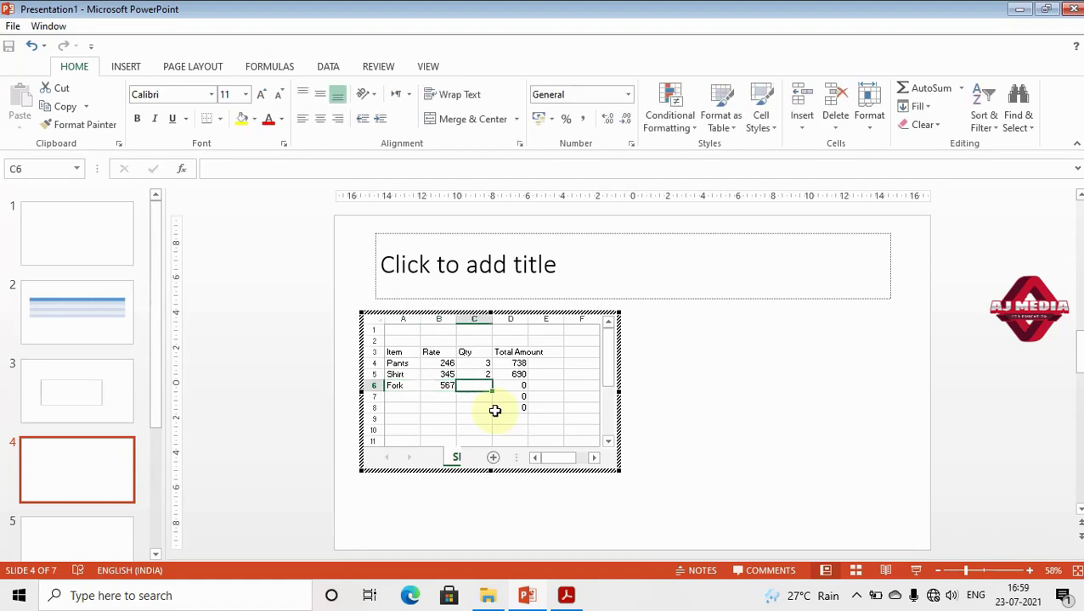
pyautogui.write('3')
pyautogui.press('Tab')
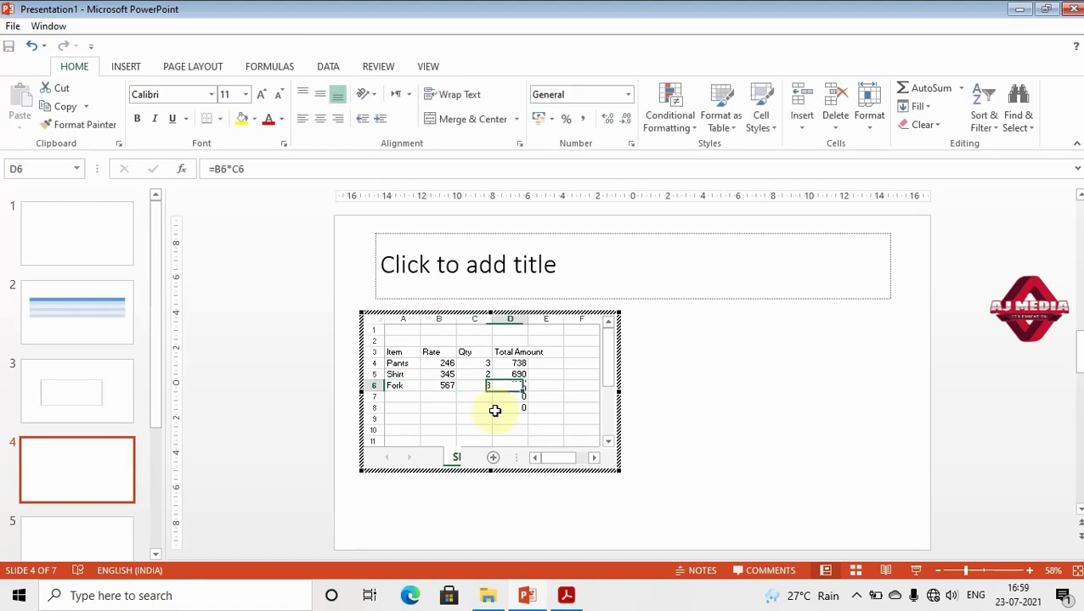
pyautogui.press('Down')
pyautogui.press('Left')
pyautogui.press('Left')
pyautogui.press('Left')
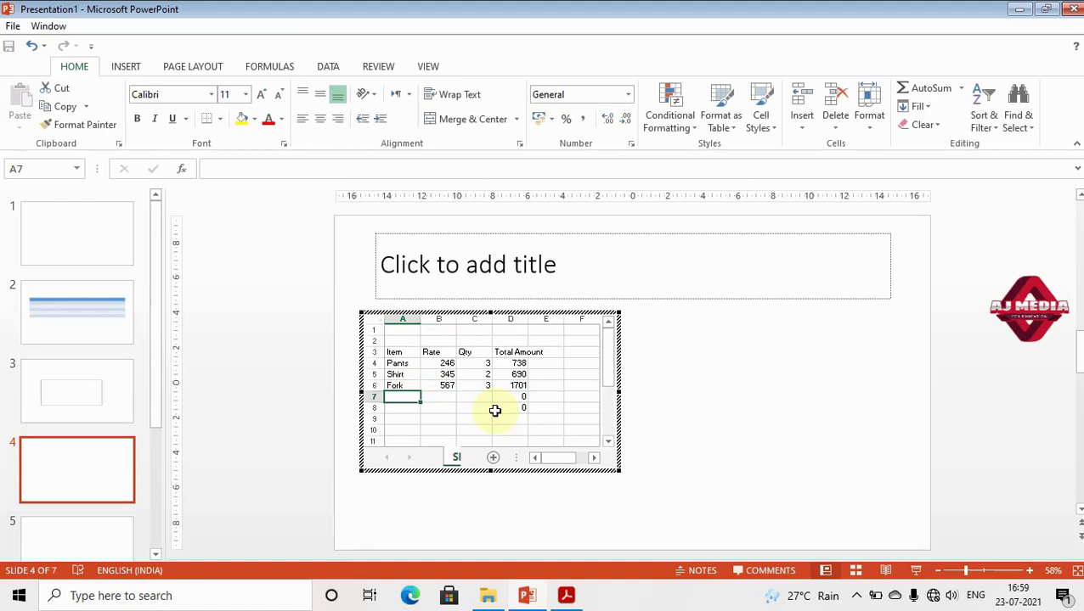
# Enter =SUM(D4:D6) in D7 for a grand total of 3129
pyautogui.click(516, 396)
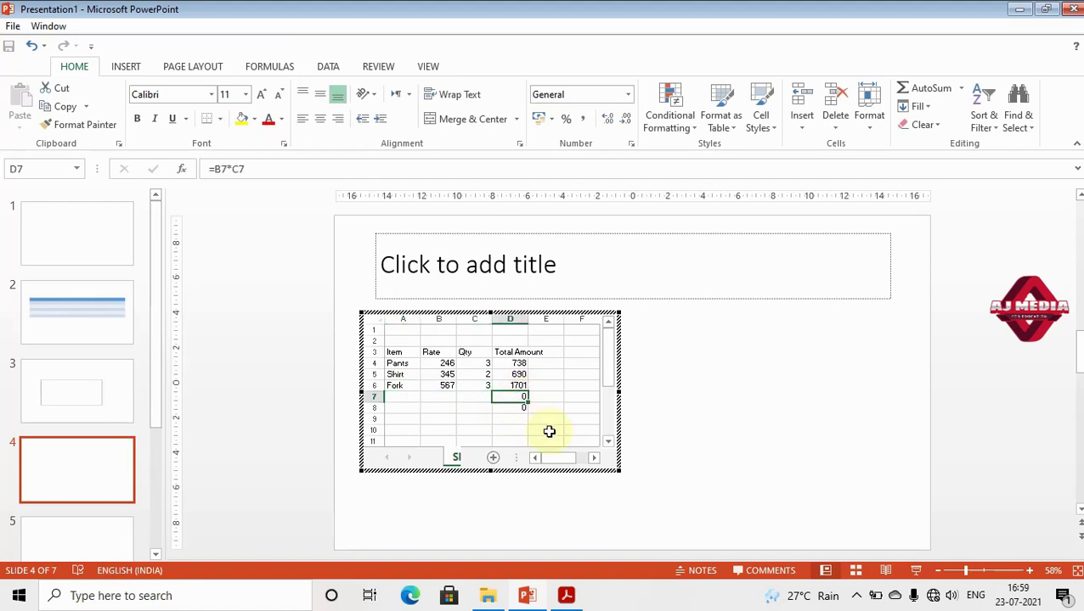
pyautogui.write('=')
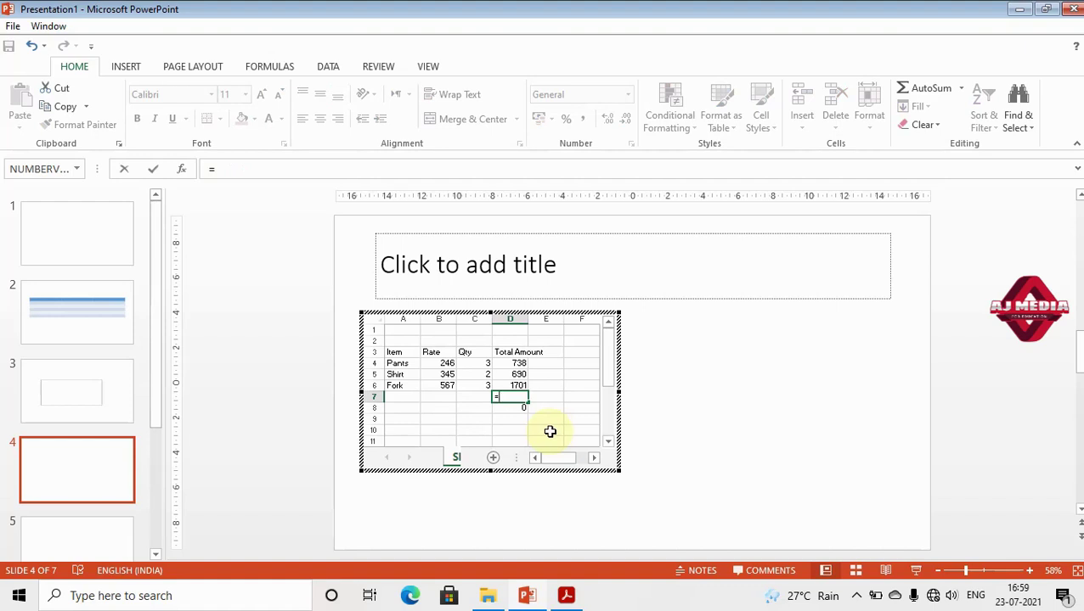
pyautogui.write('sum')
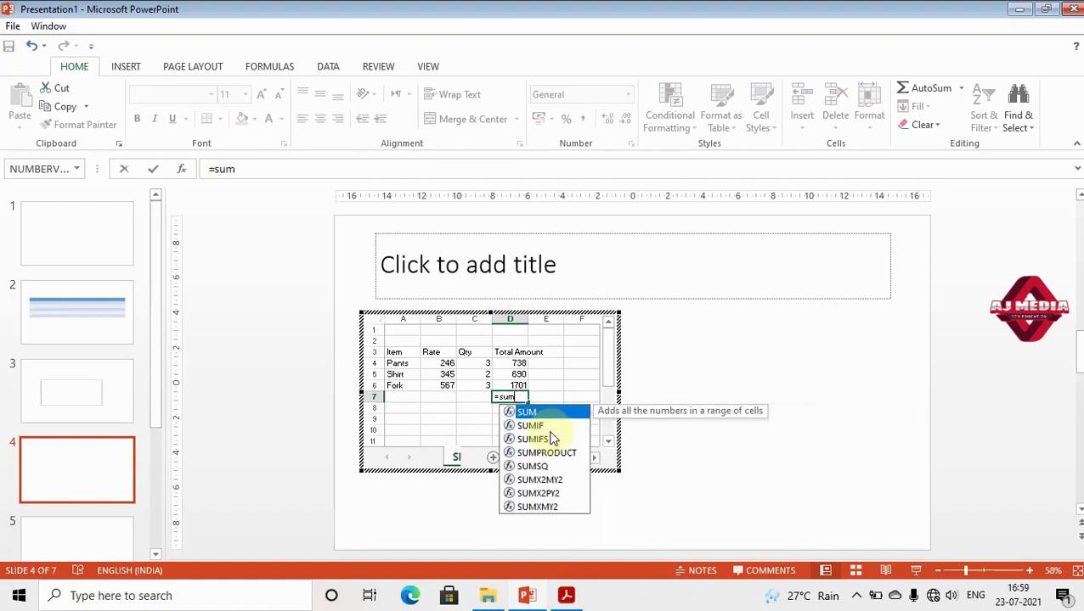
pyautogui.write('(')
pyautogui.click(517, 364)
pyautogui.moveTo(517, 375); pyautogui.dragTo(517, 386)
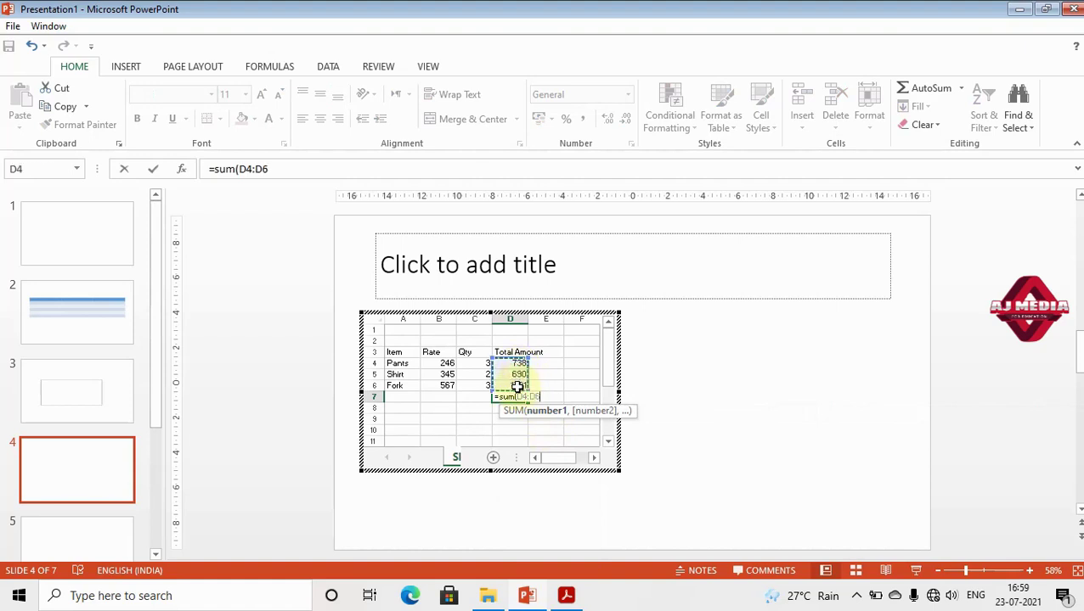
pyautogui.press('Return')
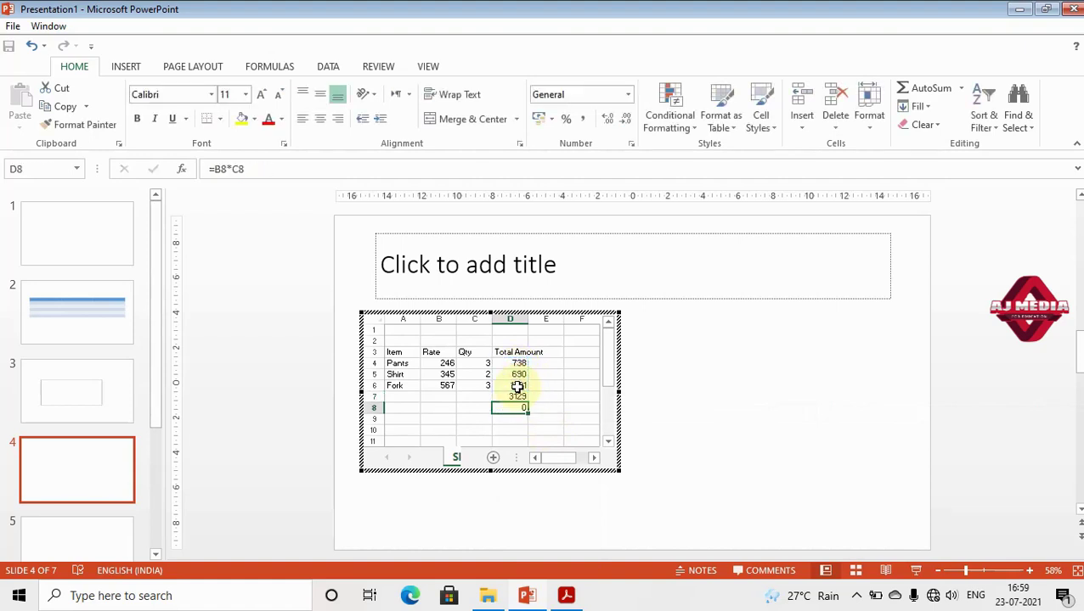
# Clear D8, label C7 as G T, and finish editing the worksheet
pyautogui.click(518, 408)
pyautogui.press('Delete')
pyautogui.click(467, 399)
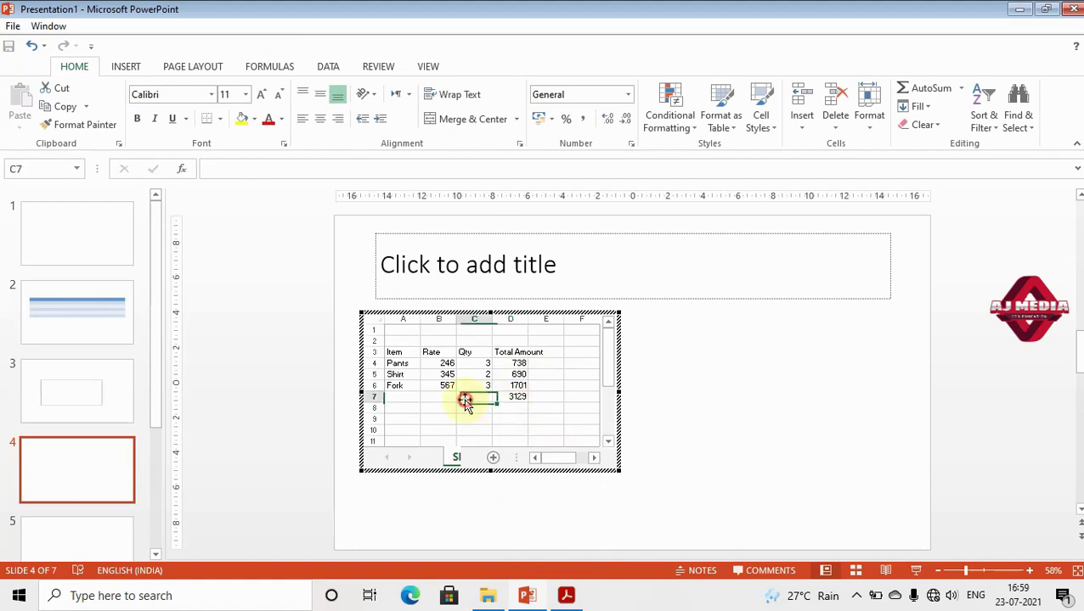
pyautogui.write('Tota')
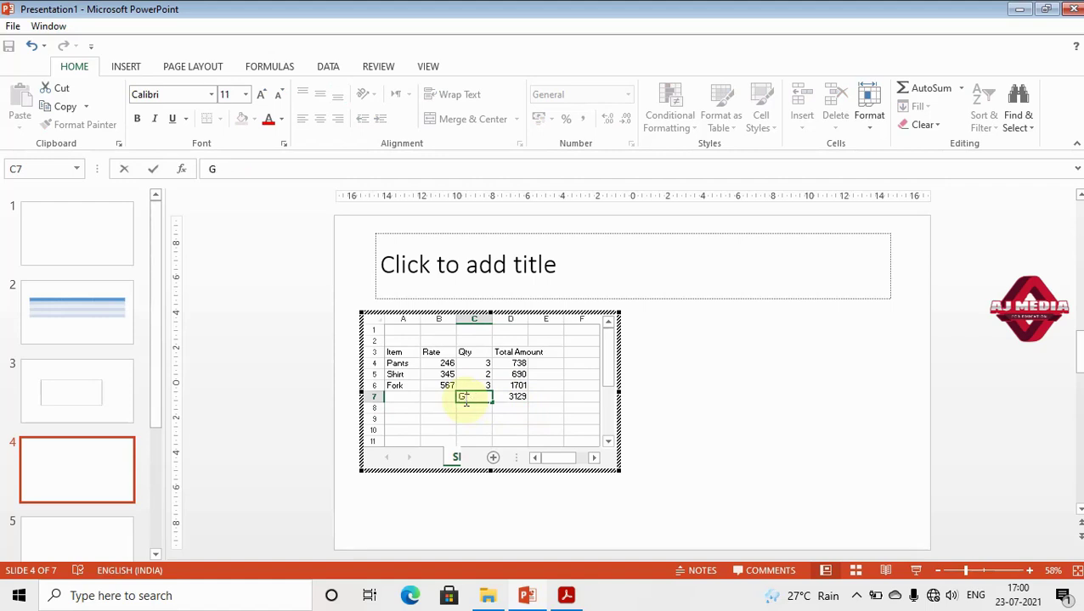
pyautogui.click(514, 398)
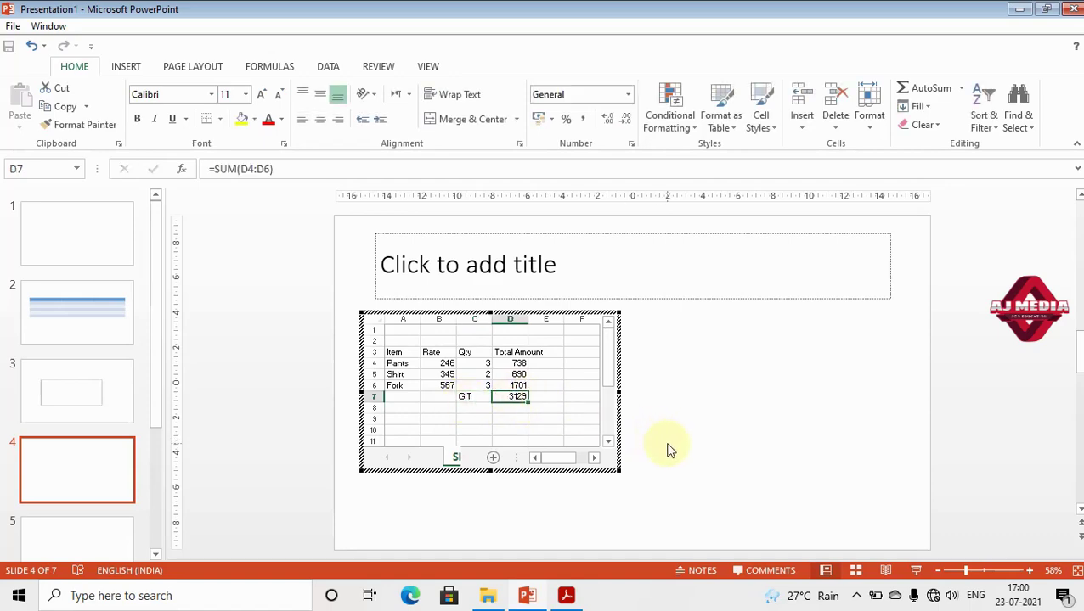
pyautogui.click(668, 448)
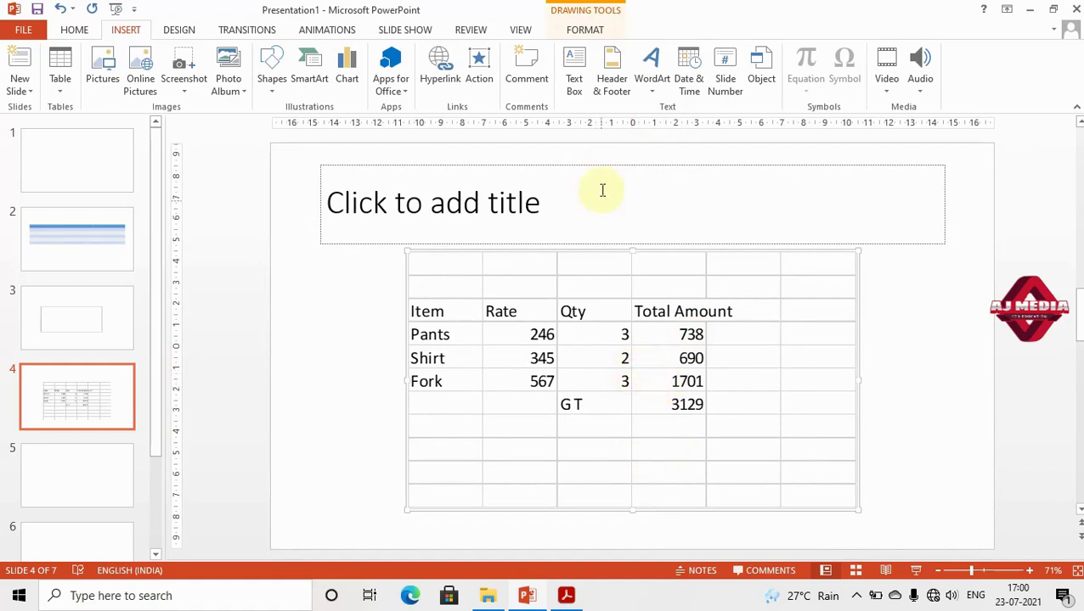
# Move the table left under the title and give it a light orange fill
pyautogui.click(592, 36)
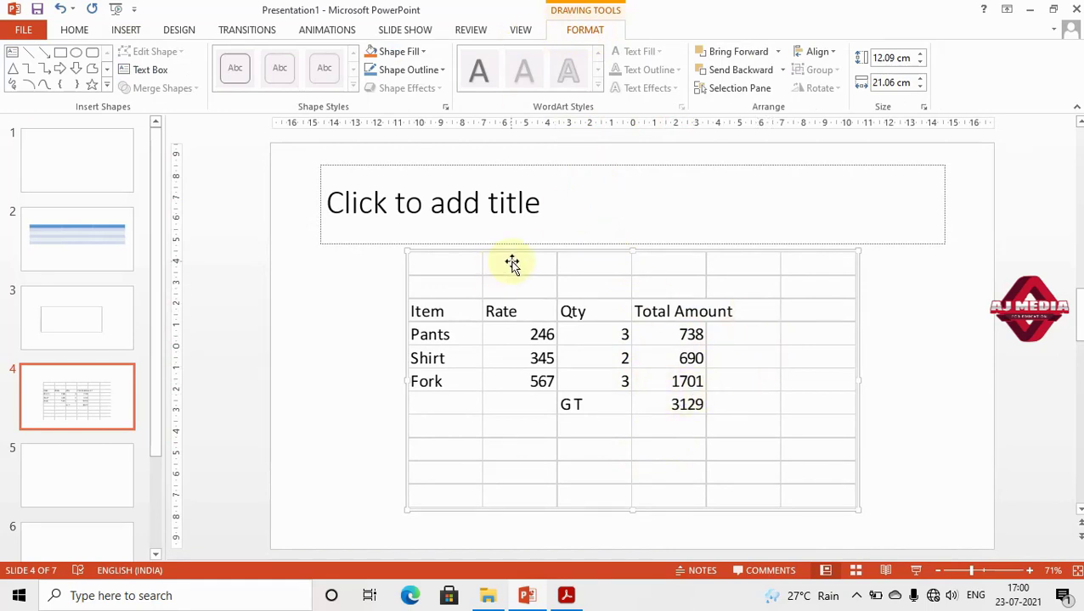
pyautogui.moveTo(535, 298); pyautogui.dragTo(513, 293)
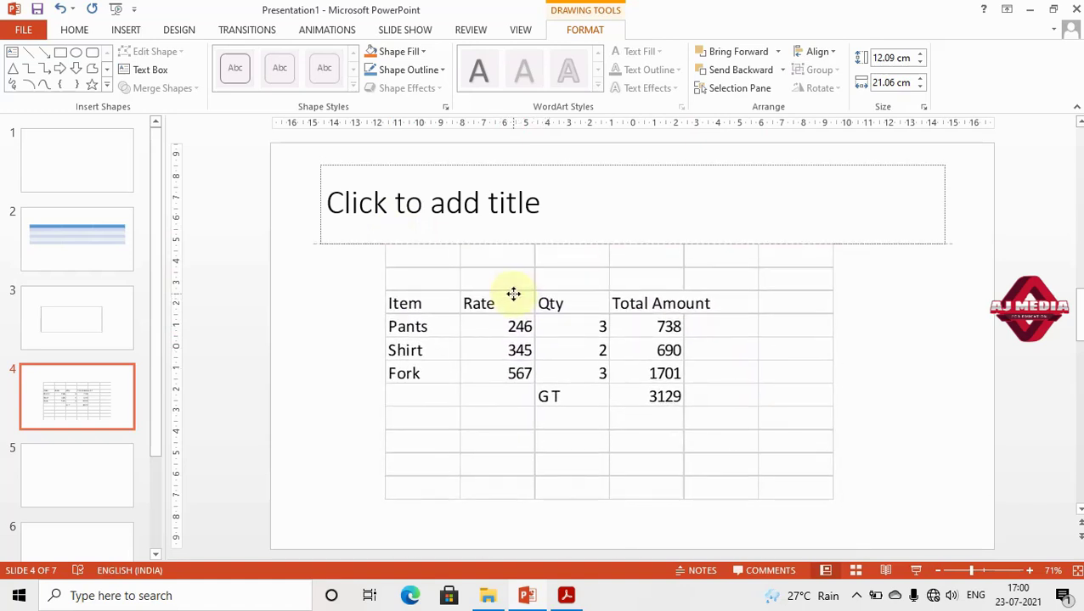
pyautogui.click(414, 50)
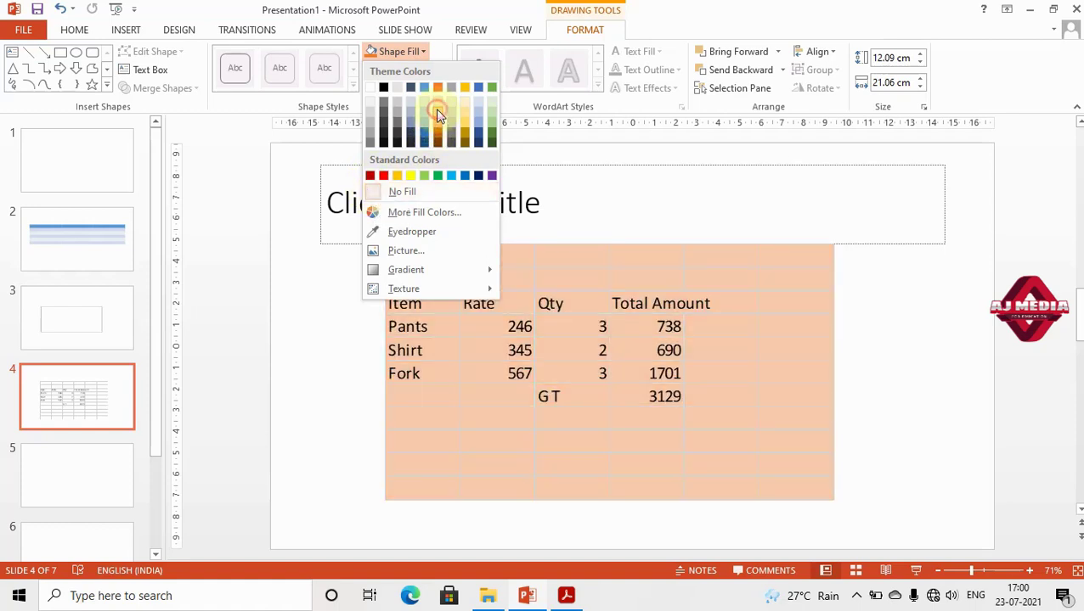
pyautogui.click(436, 112)
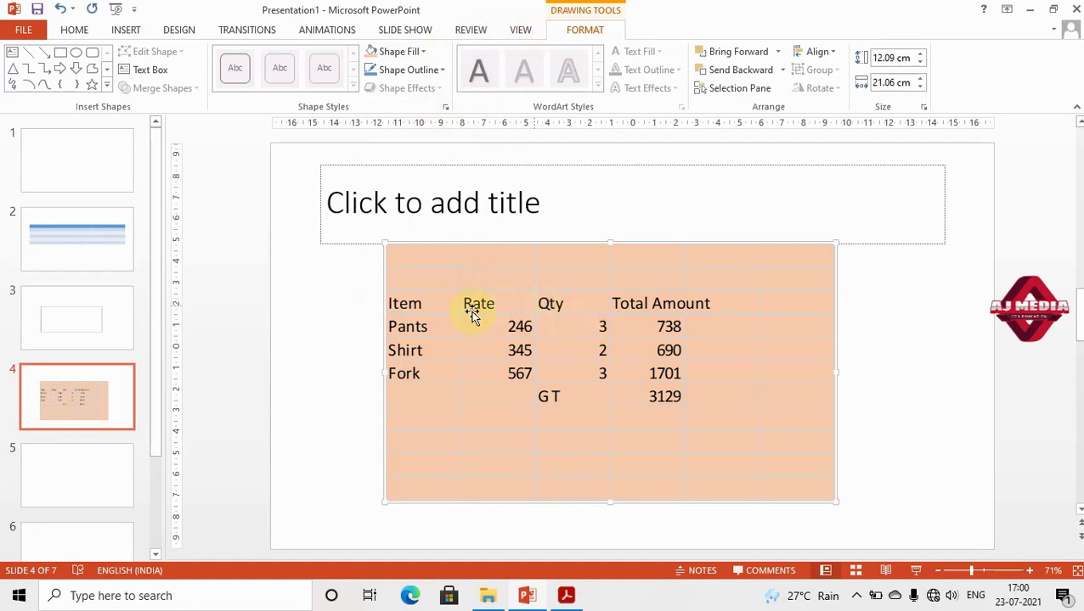
# Add a new title-and-content slide 5 after slide 4
pyautogui.click(126, 33)
pyautogui.click(60, 85)
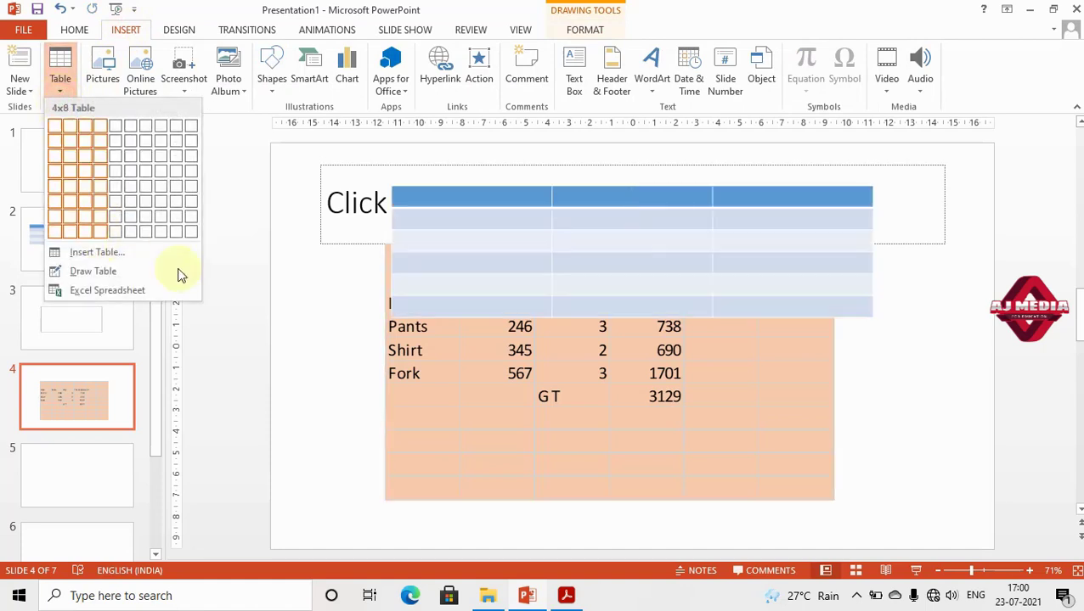
pyautogui.click(214, 394)
pyautogui.click(107, 416)
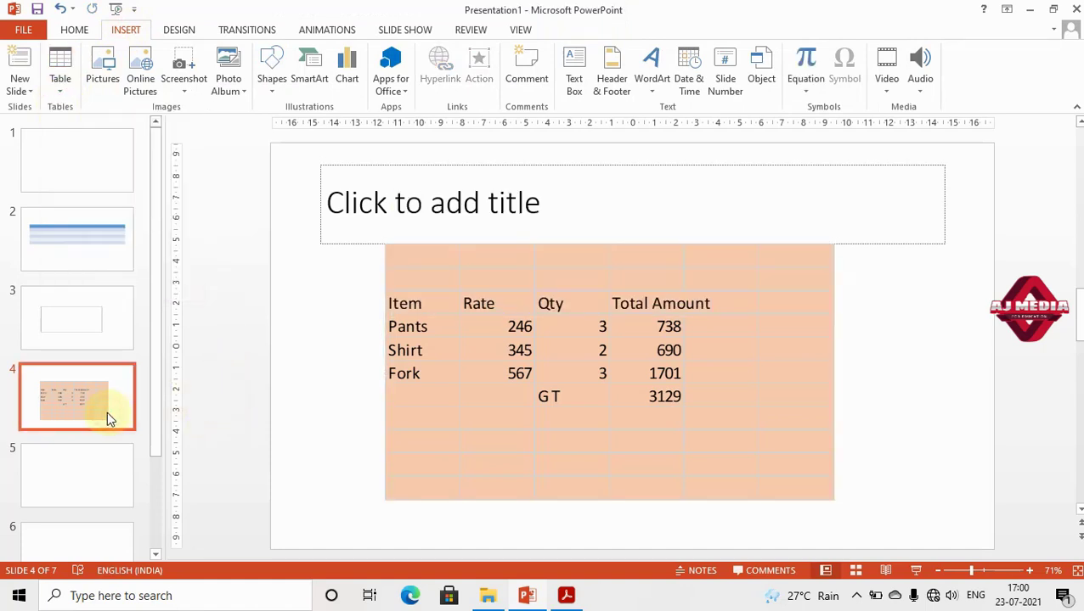
pyautogui.press('Return')
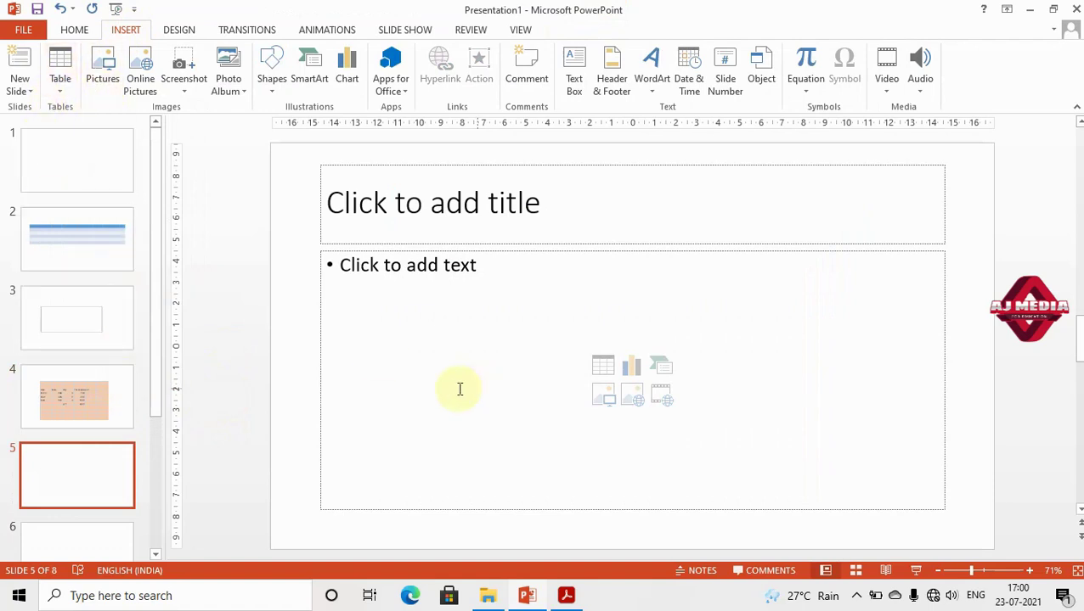
# Insert a 3-column, 4-row table into slide 5's content placeholder
pyautogui.click(610, 368)
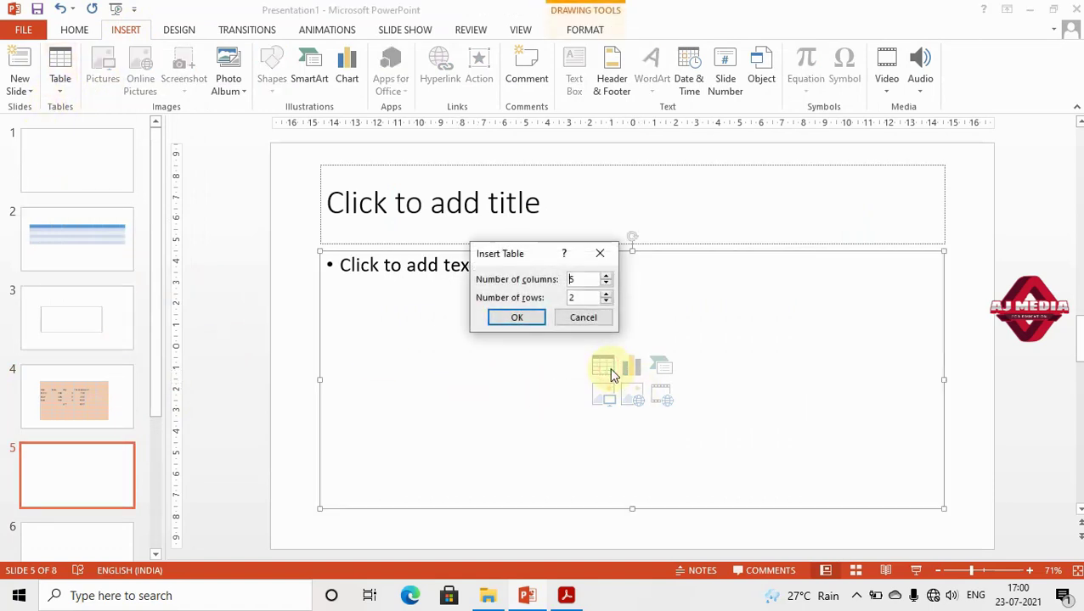
pyautogui.click(601, 252)
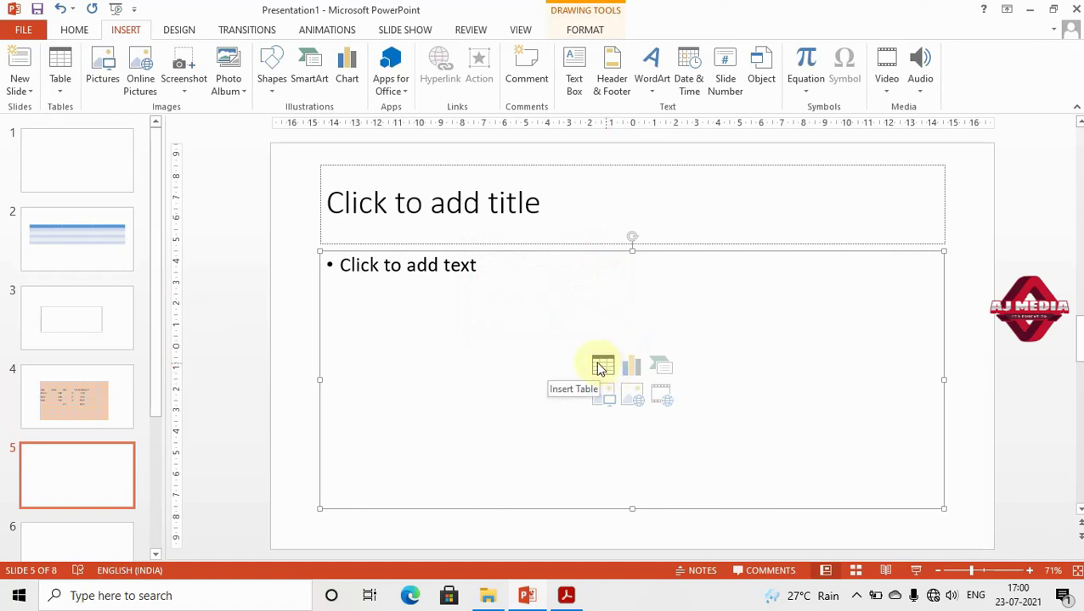
pyautogui.click(600, 367)
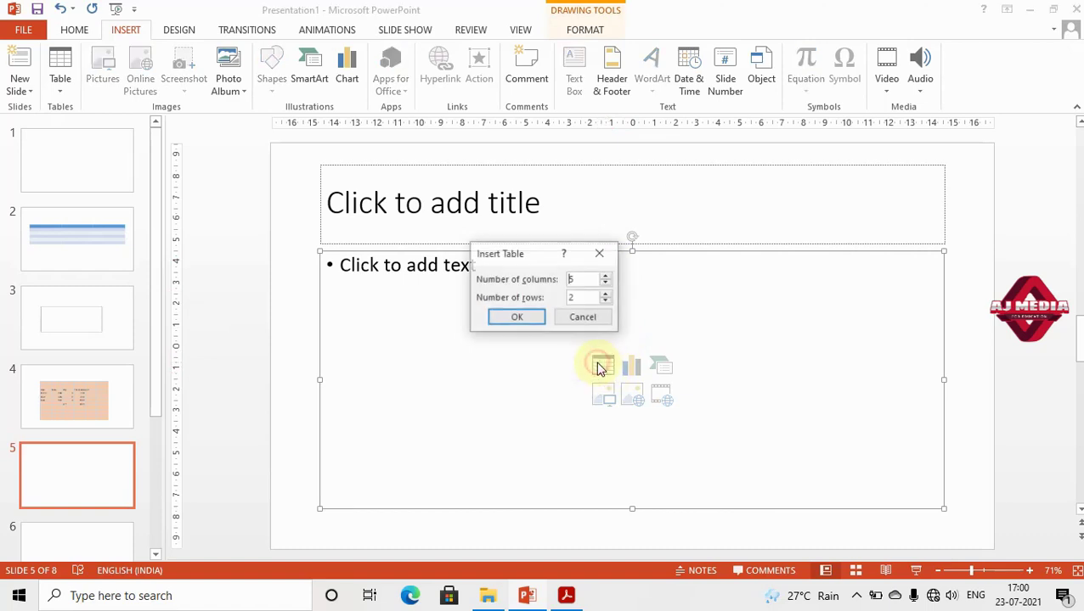
pyautogui.click(576, 296)
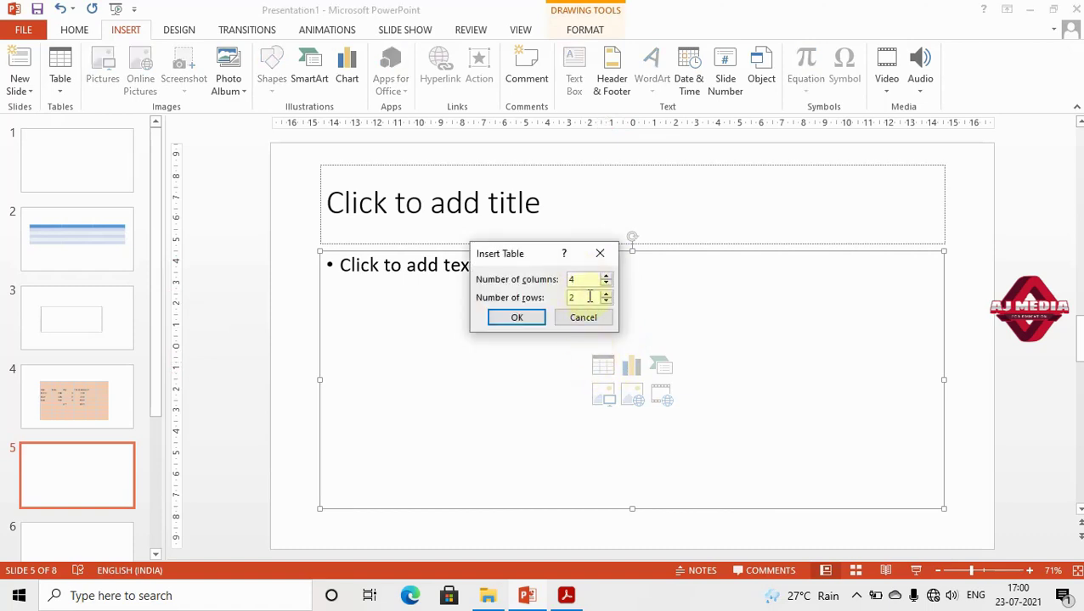
pyautogui.doubleClick(583, 281)
pyautogui.write('3')
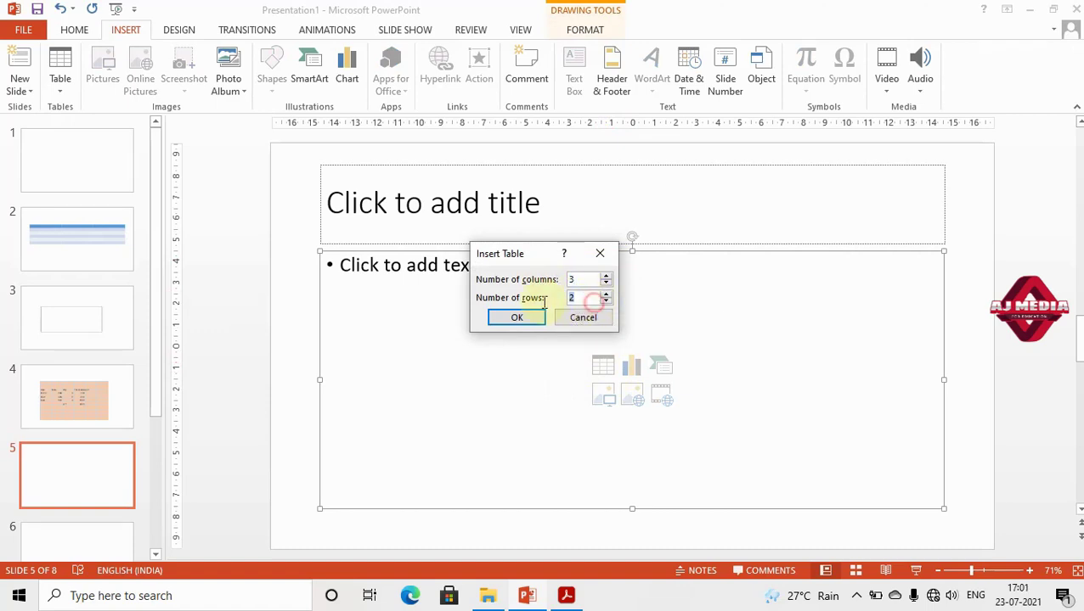
pyautogui.write('4')
pyautogui.click(519, 319)
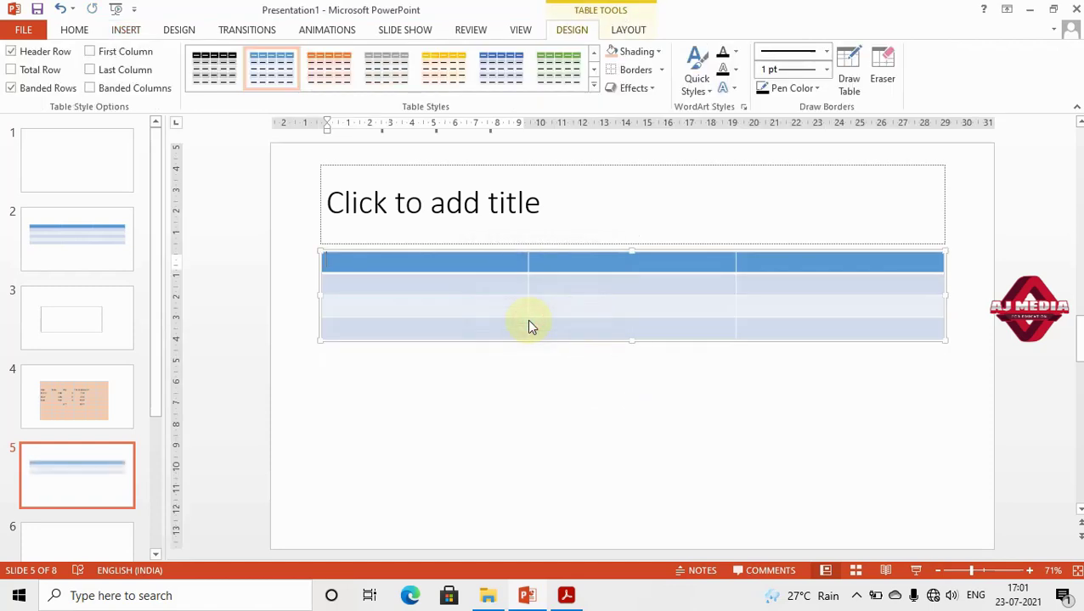
pyautogui.click(492, 329)
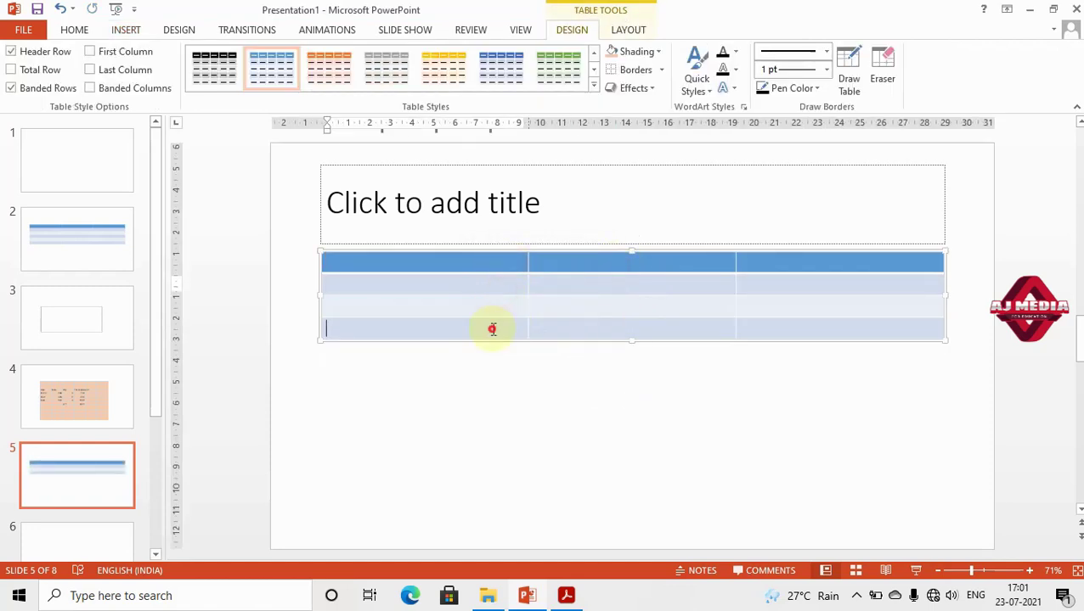
pyautogui.click(685, 283)
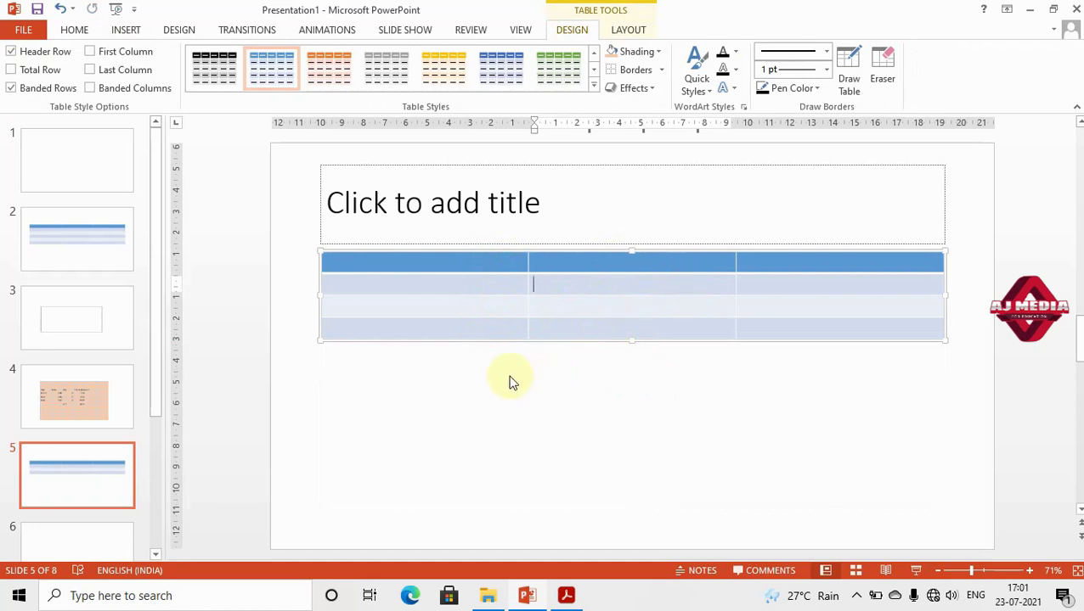
pyautogui.click(125, 29)
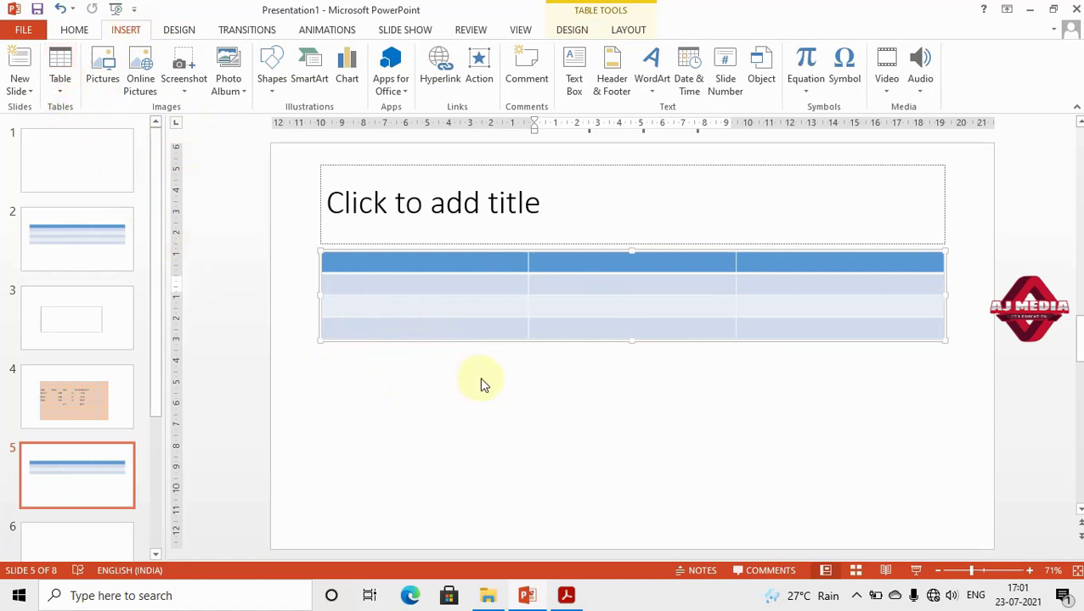
# In a new presentation, put the 5c04bc1129733 picture on slide 2, enlarged under the title
pyautogui.hotkey('ctrl', 'n')
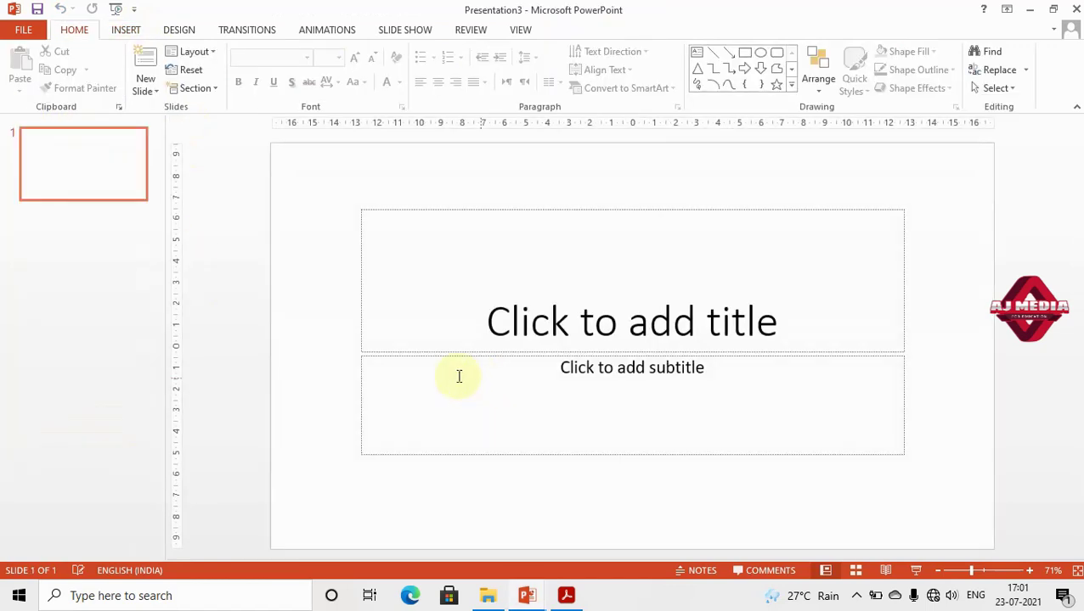
pyautogui.hotkey('ctrl', 'm')
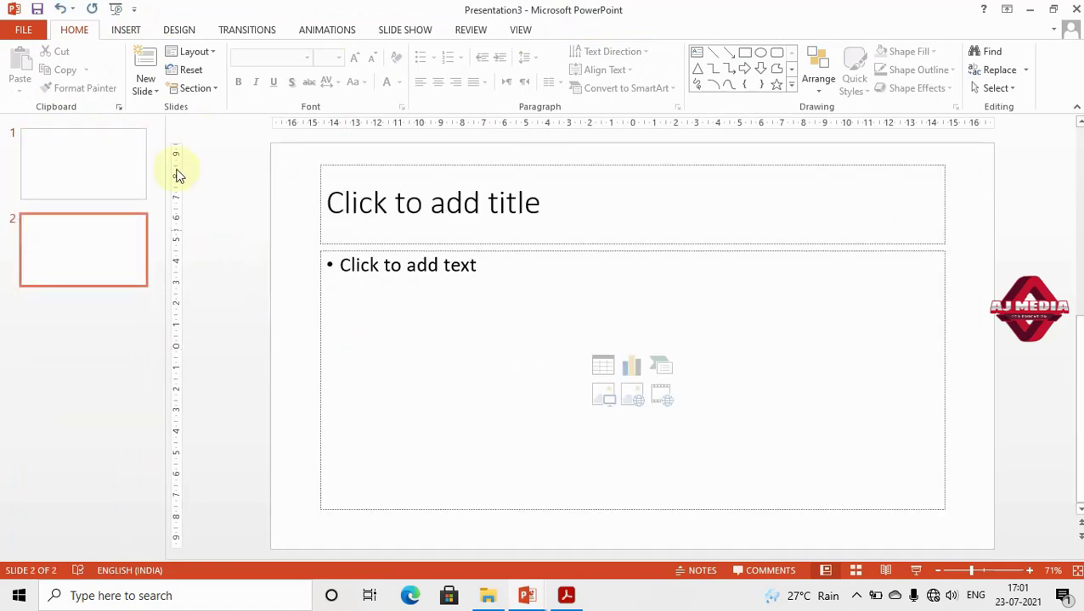
pyautogui.click(124, 32)
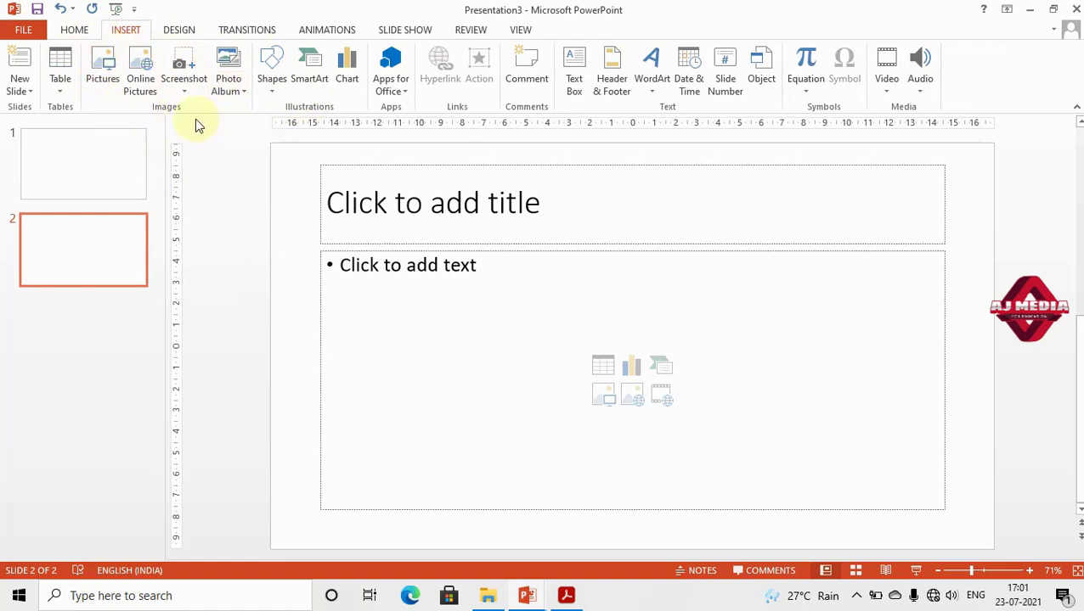
pyautogui.click(104, 71)
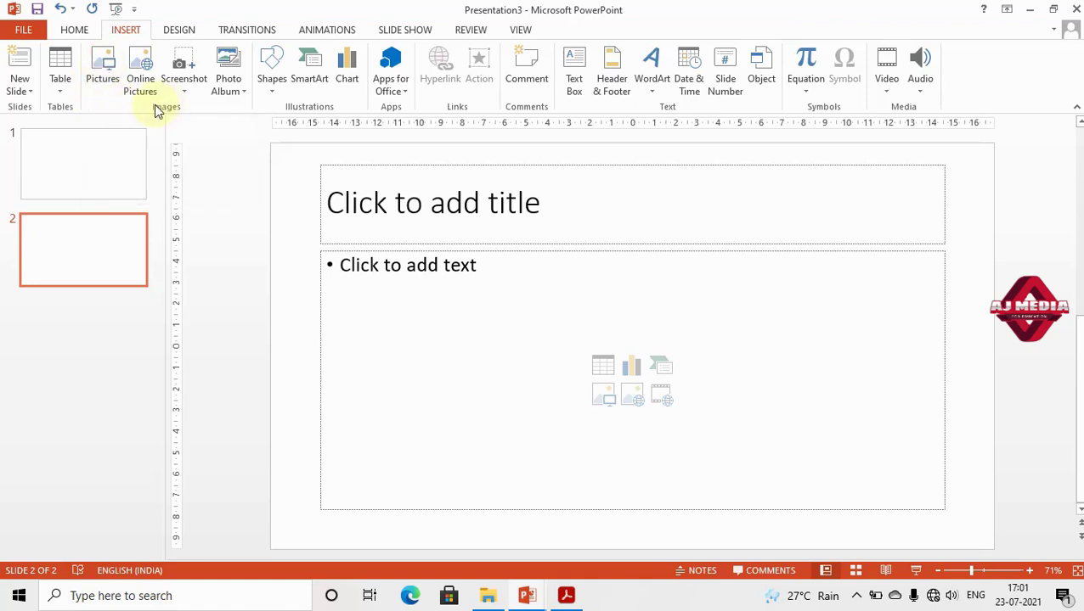
pyautogui.click(116, 68)
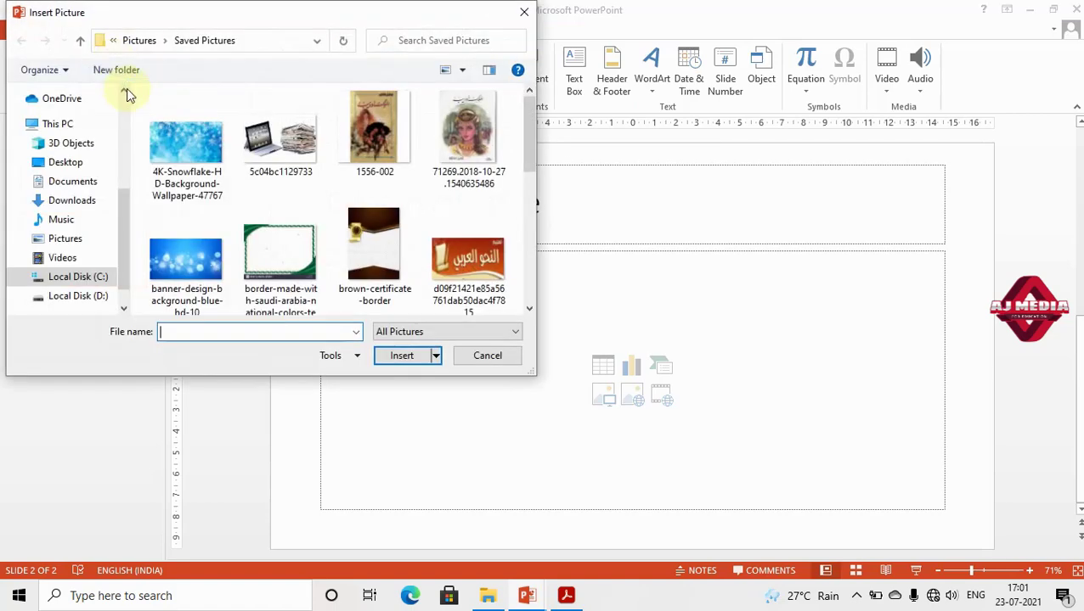
pyautogui.click(276, 158)
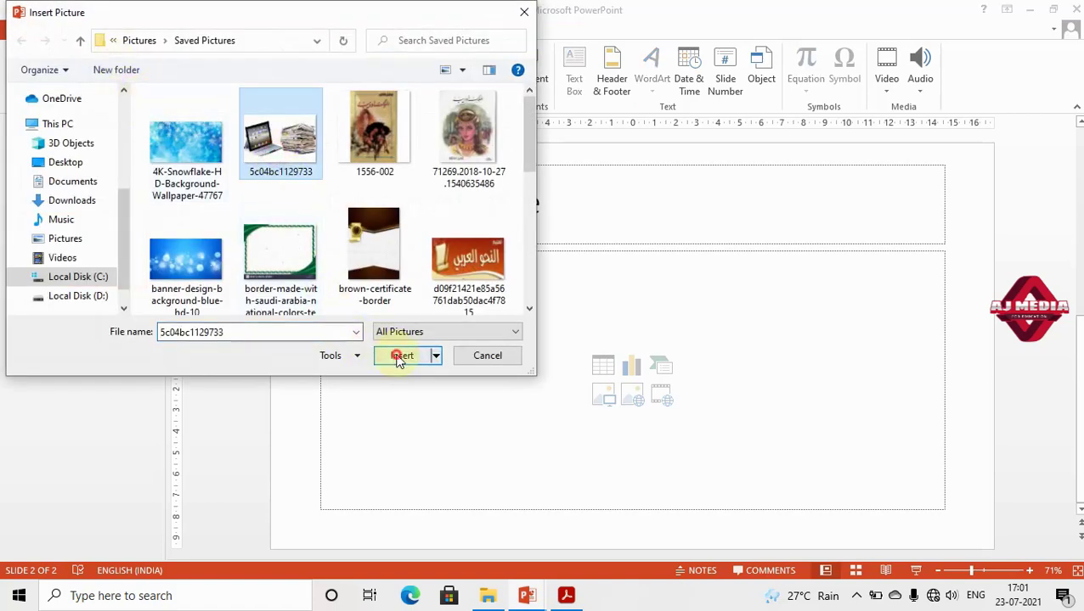
pyautogui.click(399, 355)
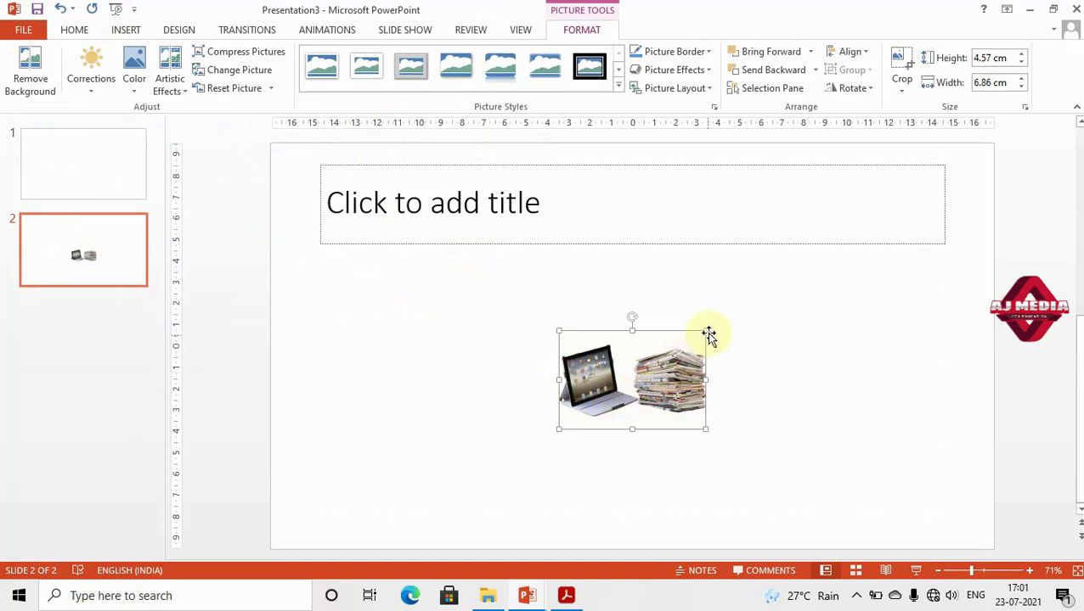
pyautogui.moveTo(704, 333); pyautogui.dragTo(848, 231)
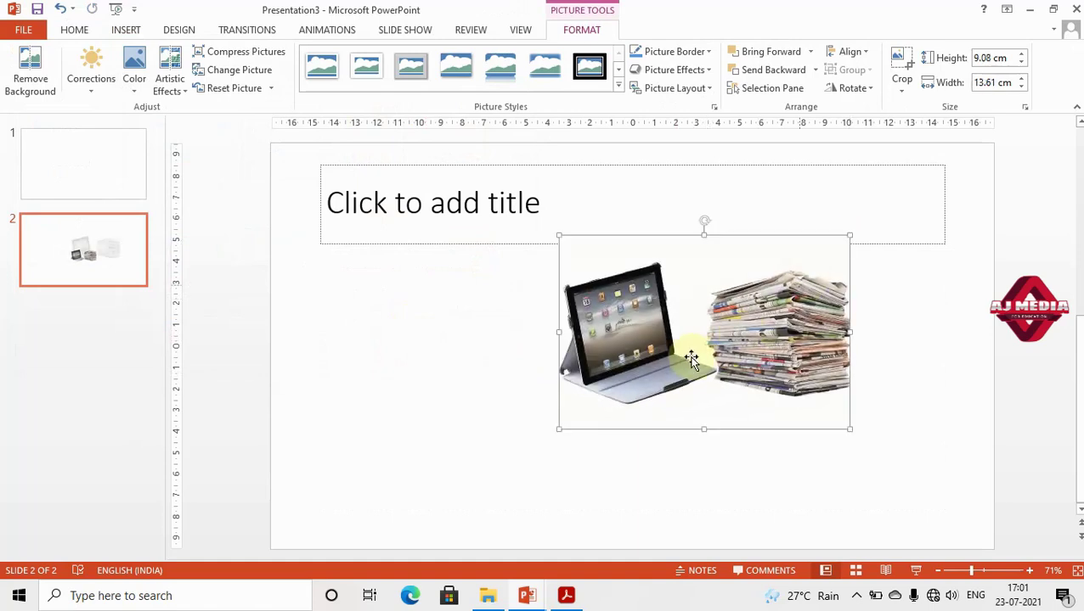
pyautogui.moveTo(689, 357); pyautogui.dragTo(541, 362)
pyautogui.moveTo(701, 437); pyautogui.dragTo(828, 521)
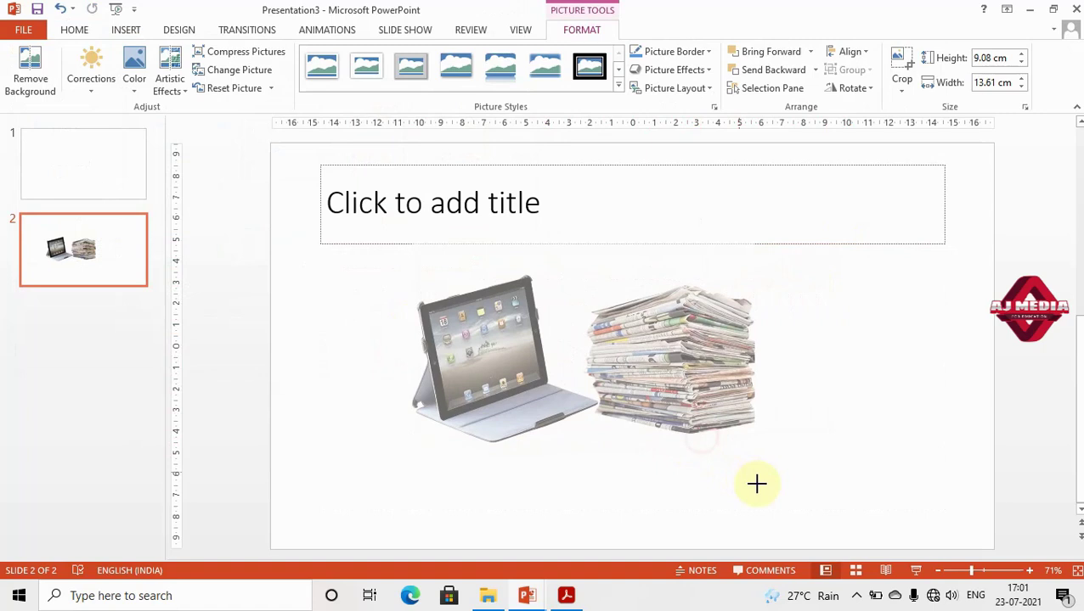
# Add slide 3 with the Arabic banner picture, then a blank slide 4
pyautogui.hotkey('ctrl', 'm')
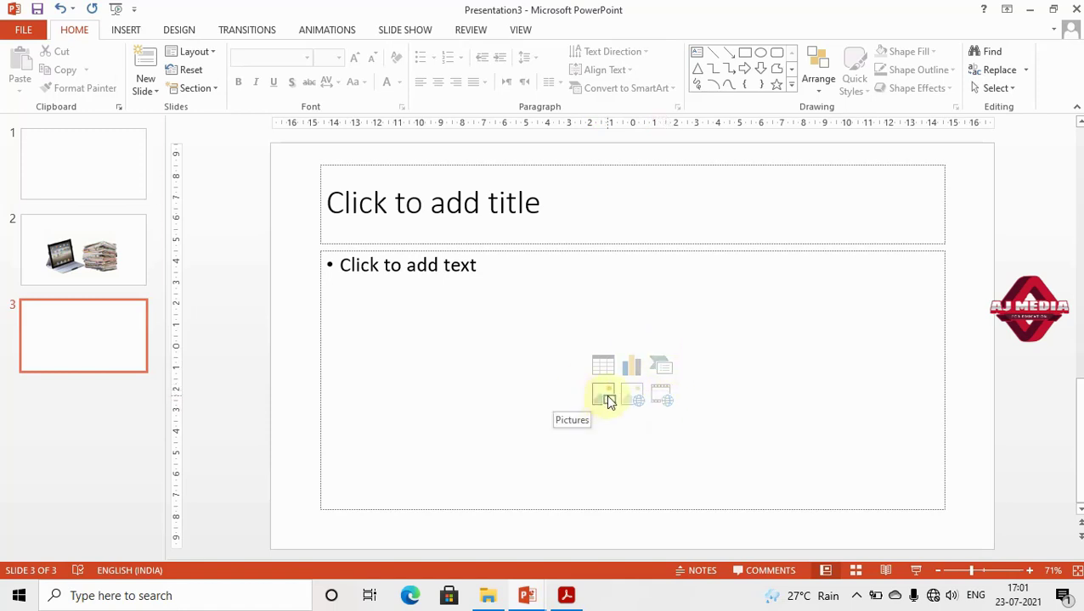
pyautogui.click(126, 30)
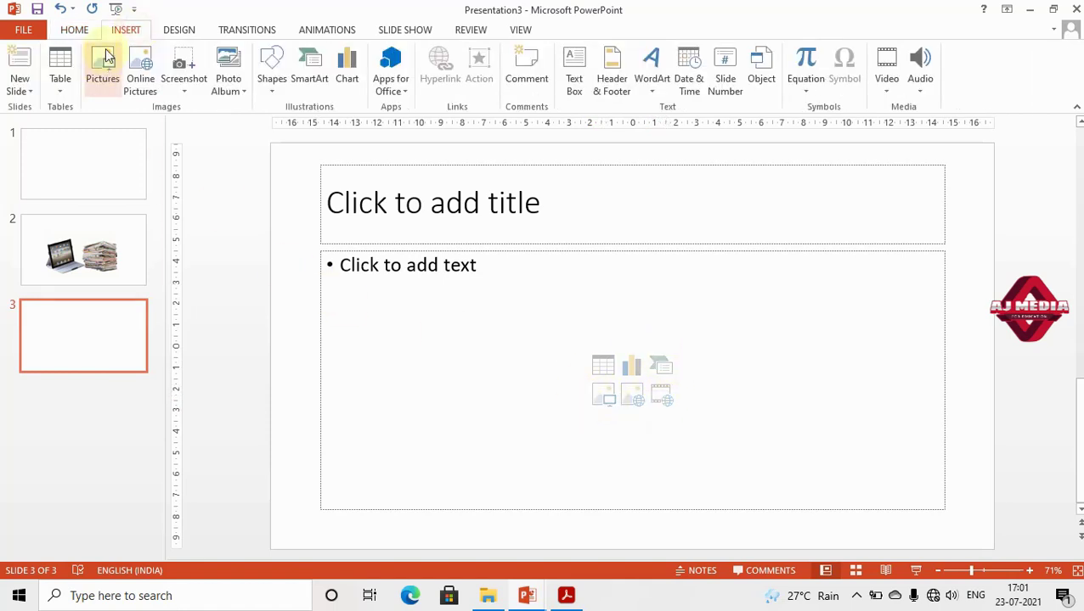
pyautogui.click(606, 404)
pyautogui.click(468, 254)
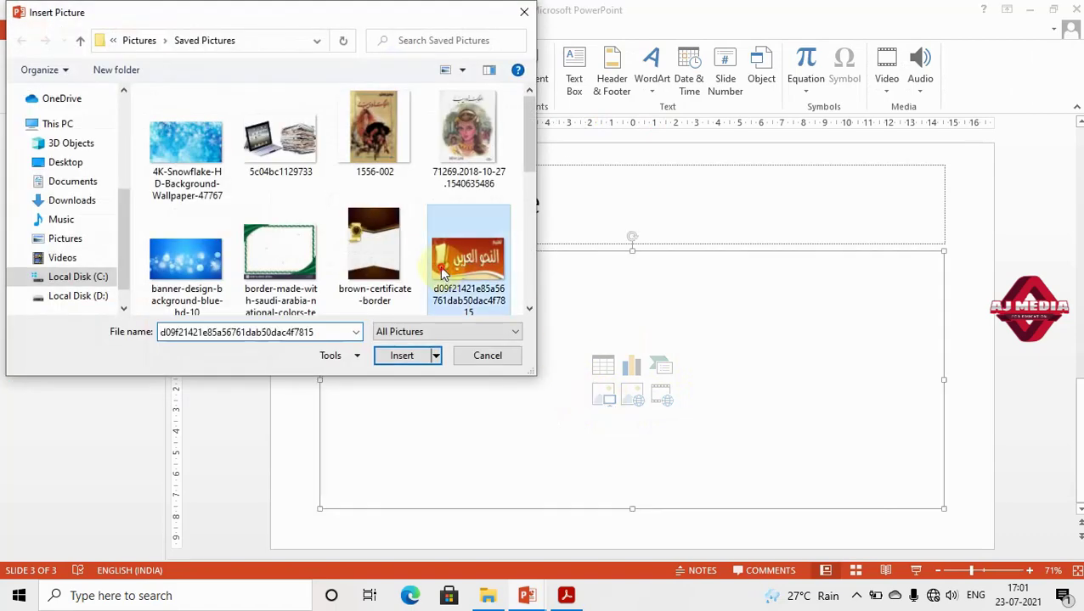
pyautogui.click(416, 357)
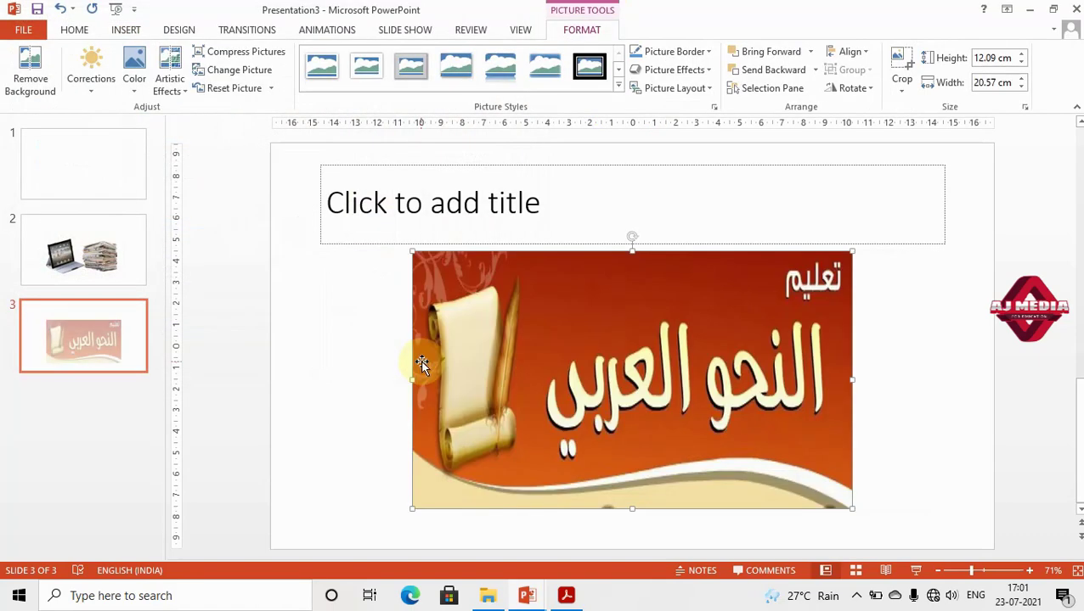
pyautogui.click(917, 391)
pyautogui.hotkey('ctrl', 'm')
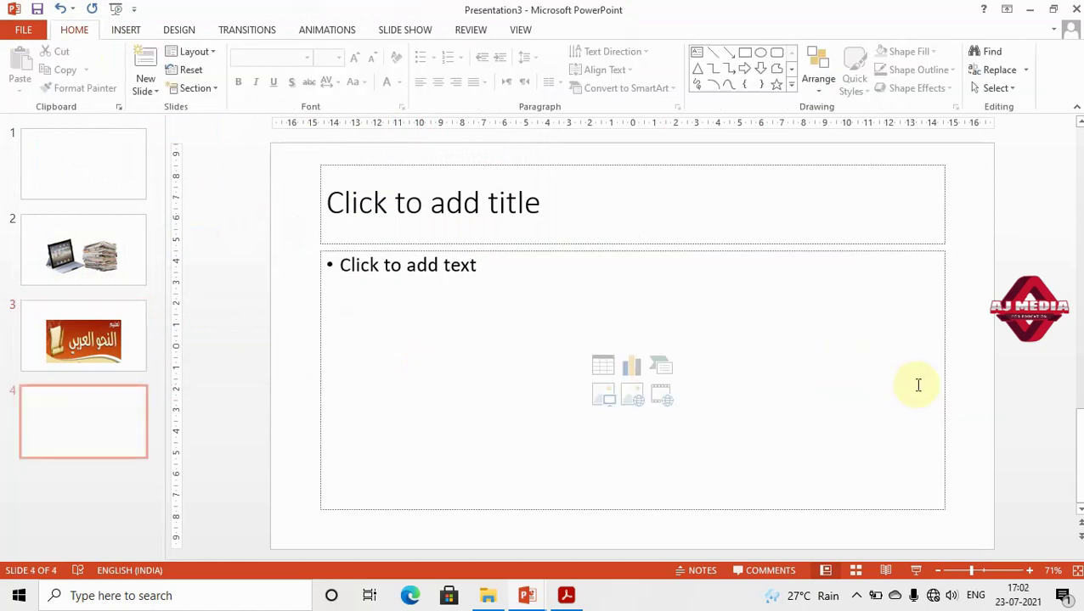
pyautogui.click(134, 29)
pyautogui.click(140, 84)
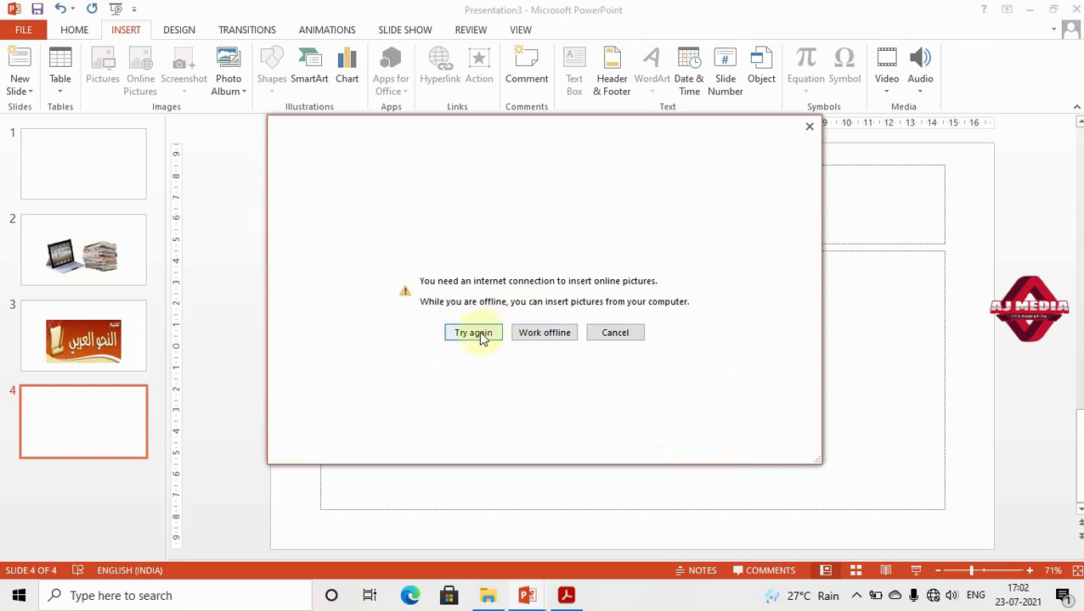
pyautogui.click(810, 129)
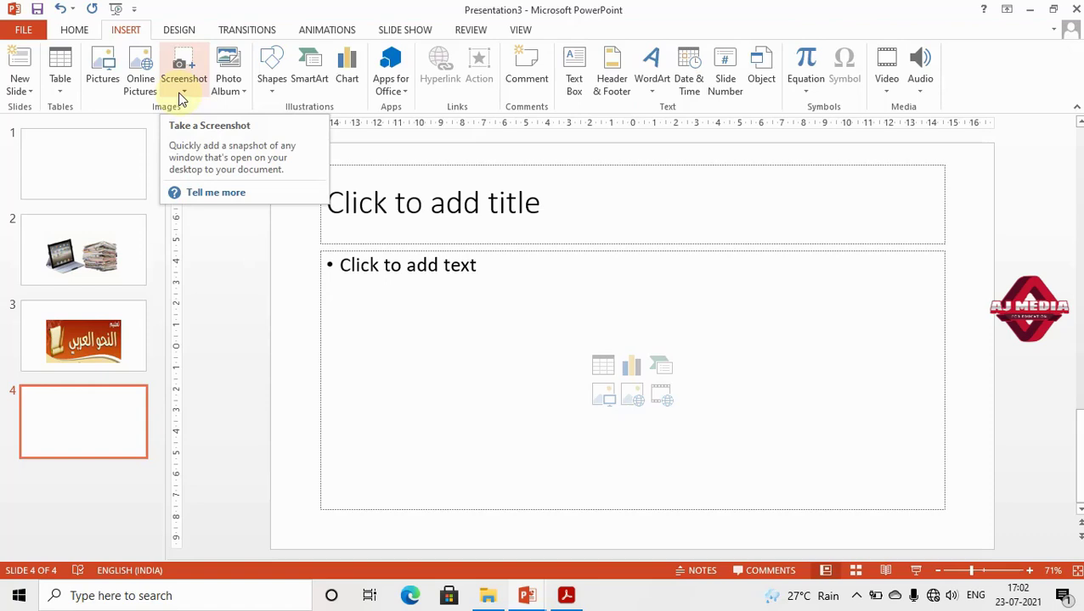
# Insert a File Explorer screenshot, enlarge it to 29.78 × 16.03 cm, and add slide 5
pyautogui.click(181, 95)
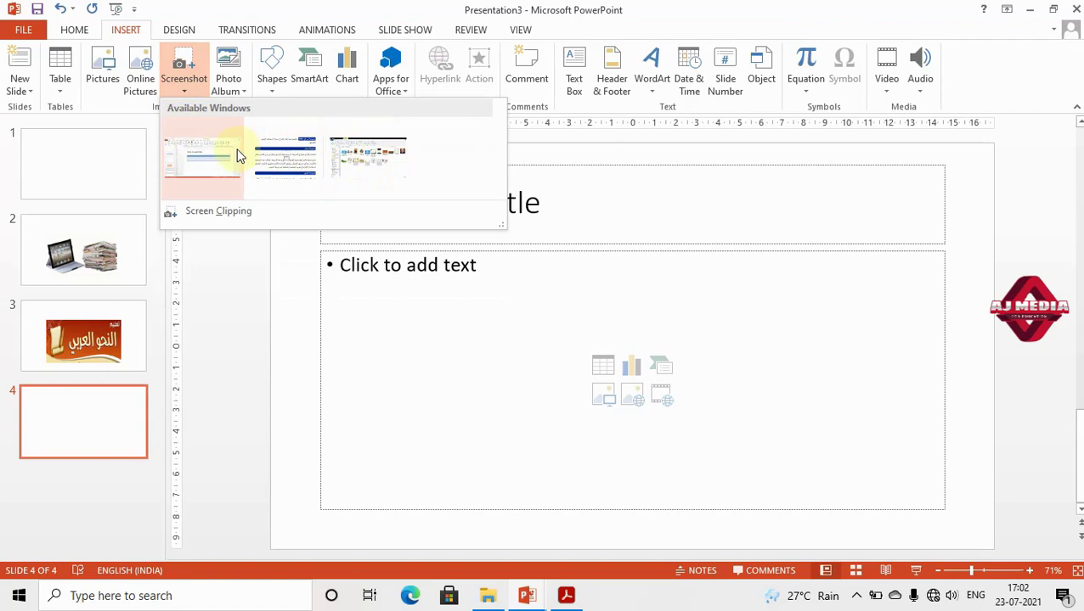
pyautogui.click(384, 167)
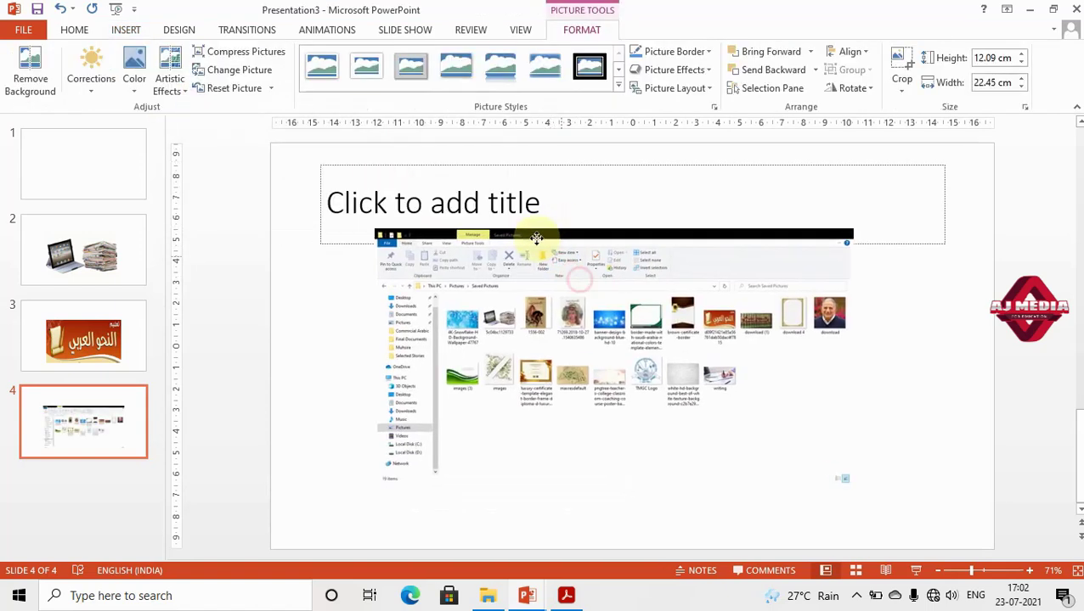
pyautogui.moveTo(571, 278); pyautogui.dragTo(499, 200)
pyautogui.moveTo(794, 427); pyautogui.dragTo(796, 424)
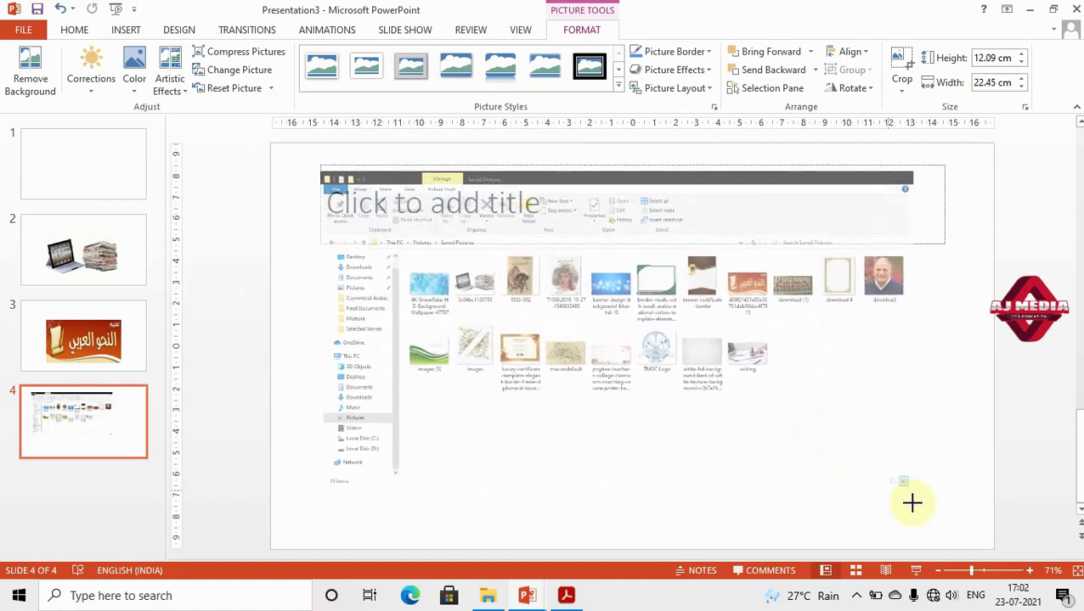
pyautogui.moveTo(802, 431); pyautogui.dragTo(956, 510)
pyautogui.moveTo(725, 387); pyautogui.dragTo(706, 388)
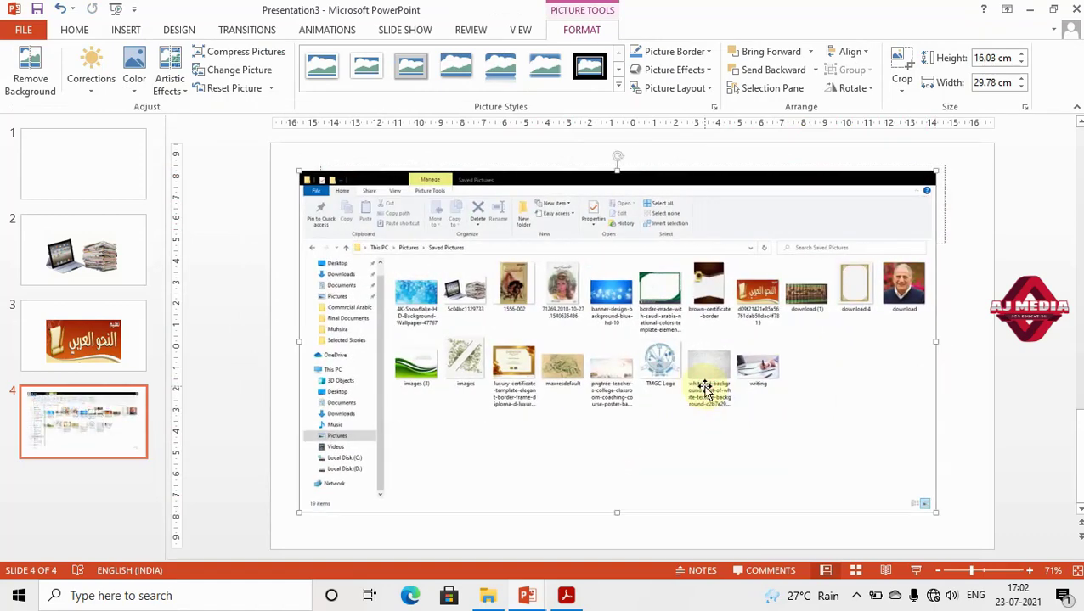
pyautogui.hotkey('ctrl', 'm')
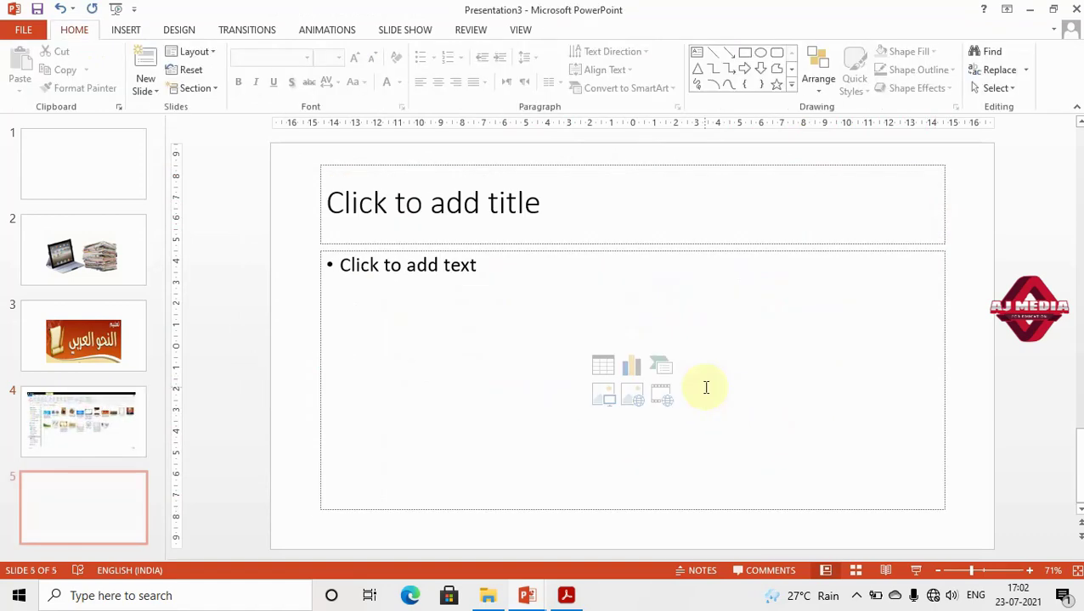
pyautogui.click(127, 30)
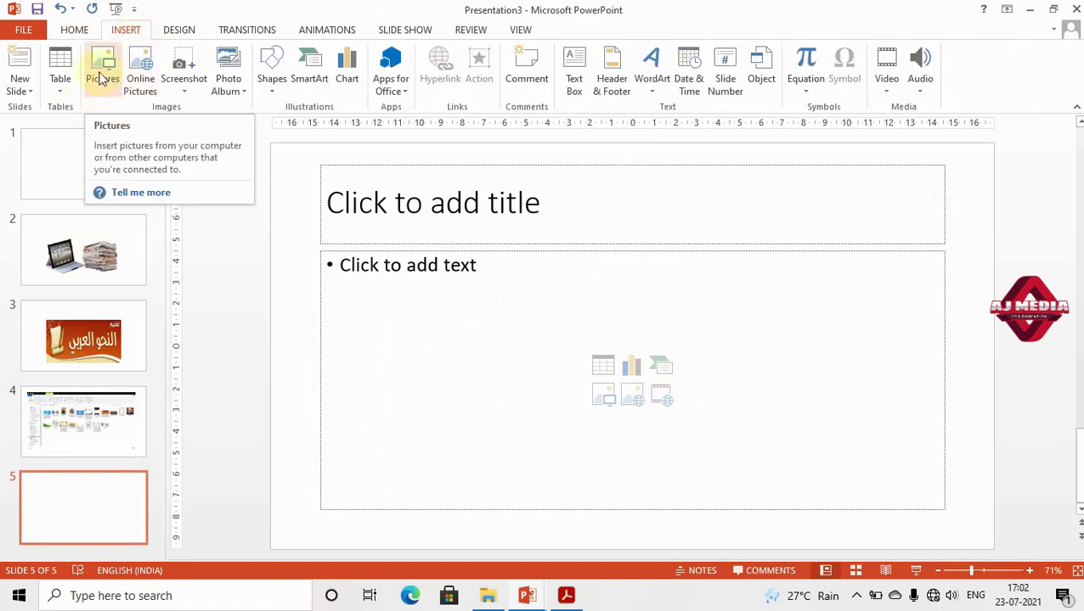
# Cancel the Insert Picture dialog and start the blank presentation Presentation4
pyautogui.click(102, 77)
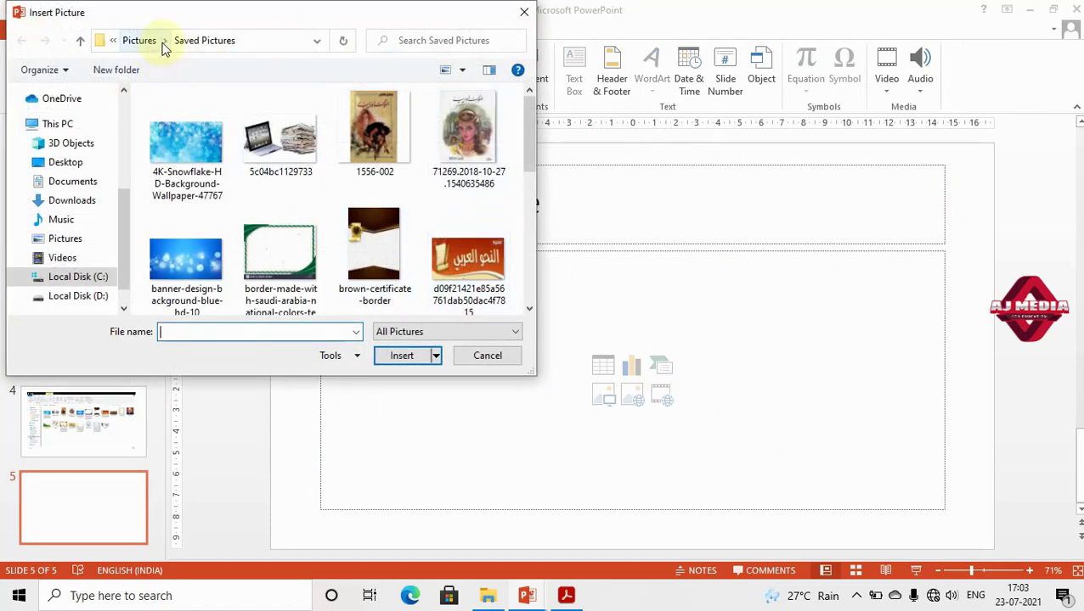
pyautogui.moveTo(123, 204); pyautogui.dragTo(123, 251)
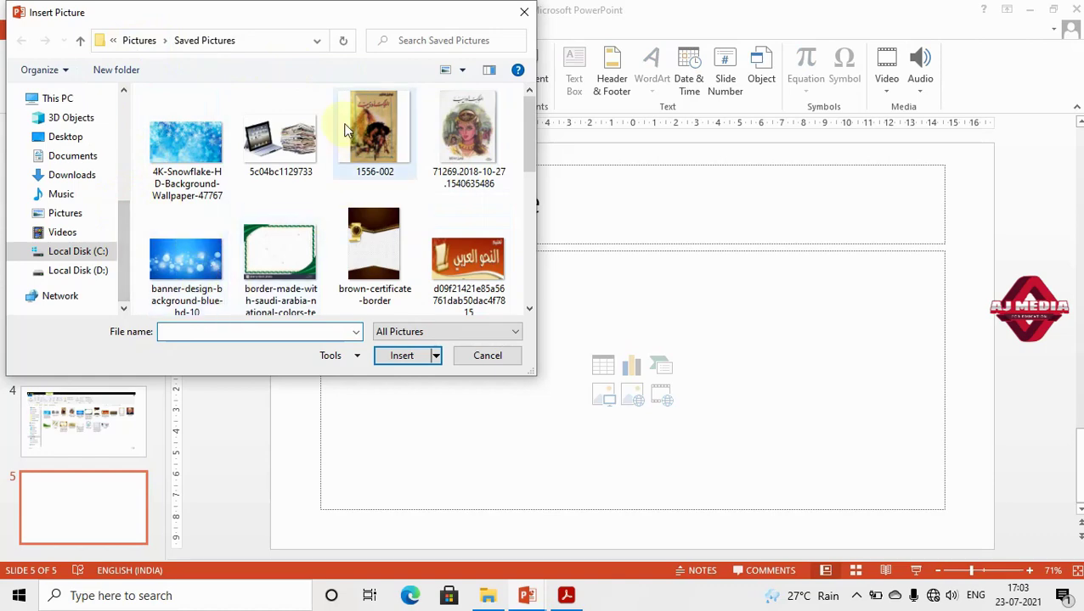
pyautogui.click(486, 356)
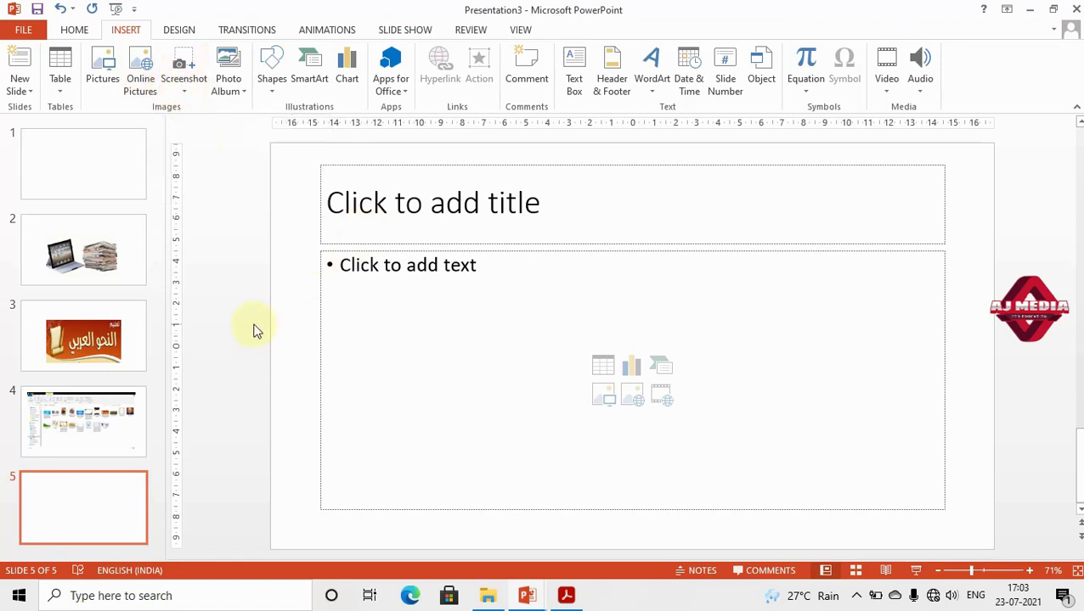
pyautogui.hotkey('ctrl', 'n')
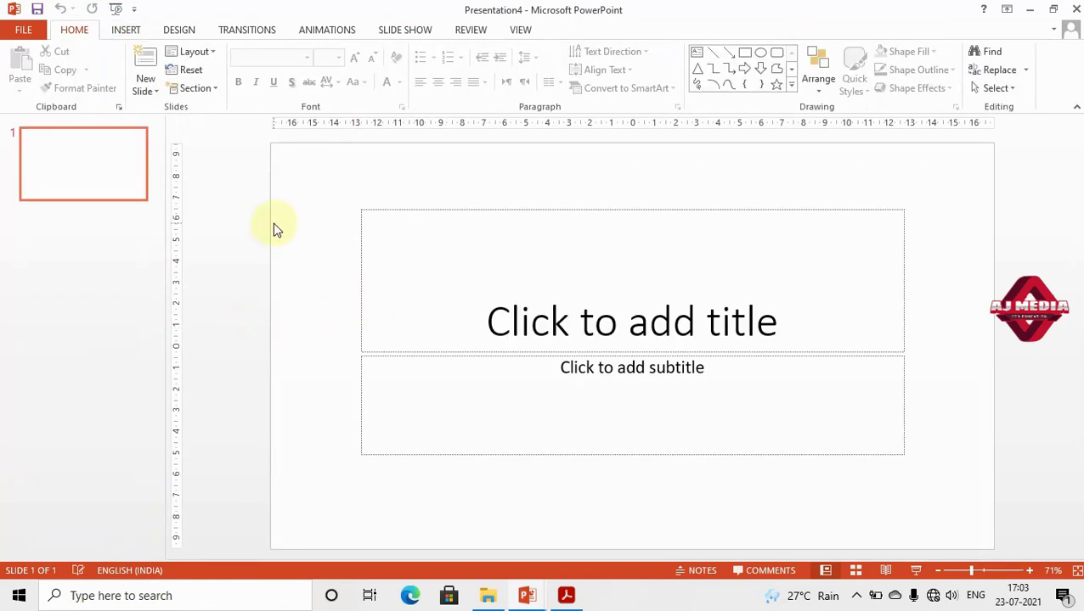
# Start a new photo album holding all 19 pictures from the Saved Pictures folder
pyautogui.click(125, 30)
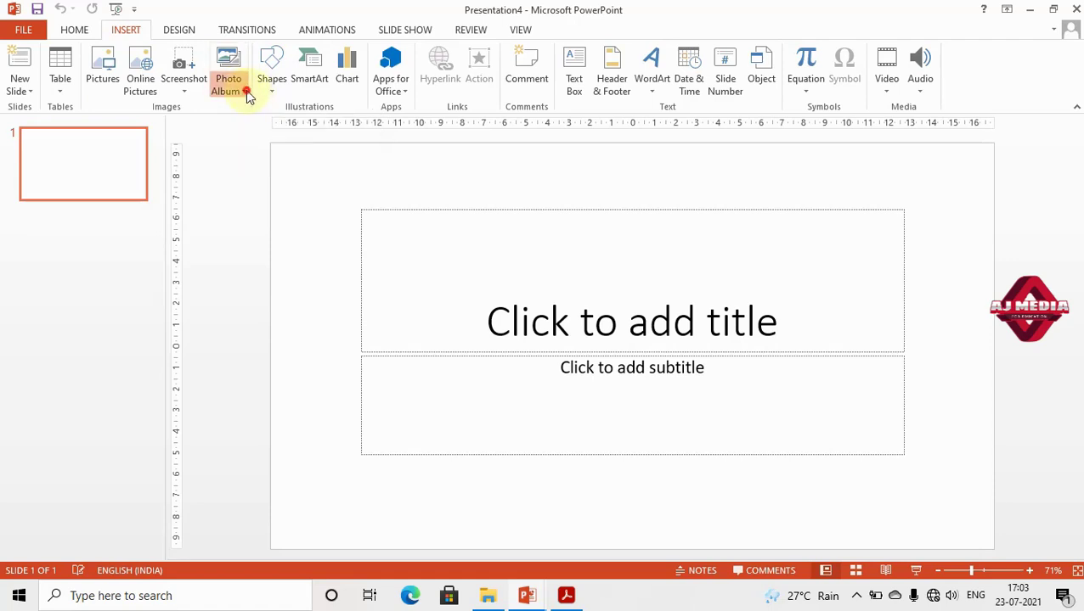
pyautogui.click(244, 91)
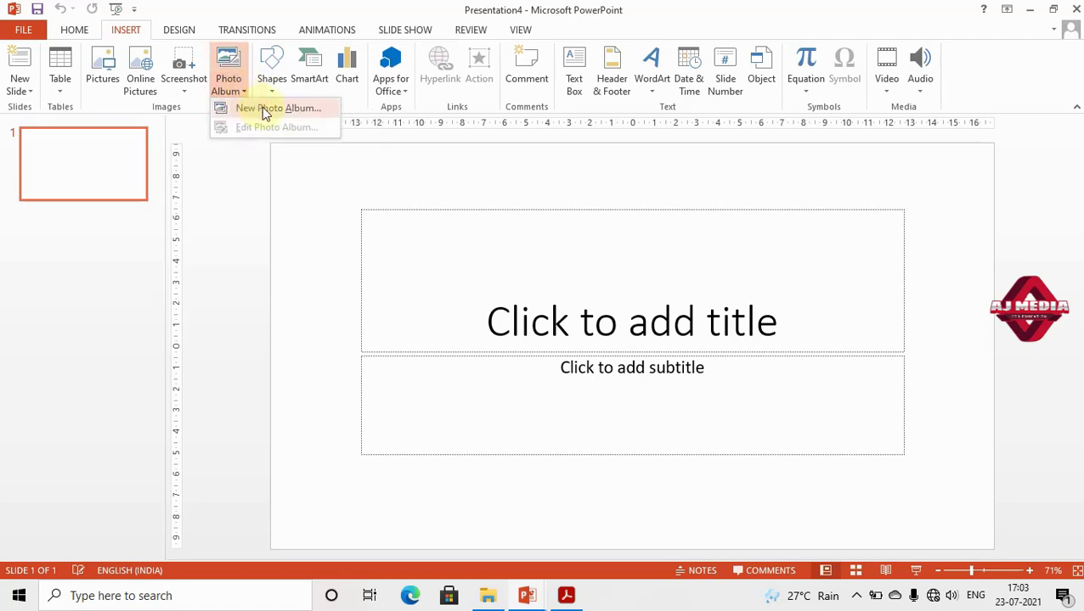
pyautogui.click(263, 108)
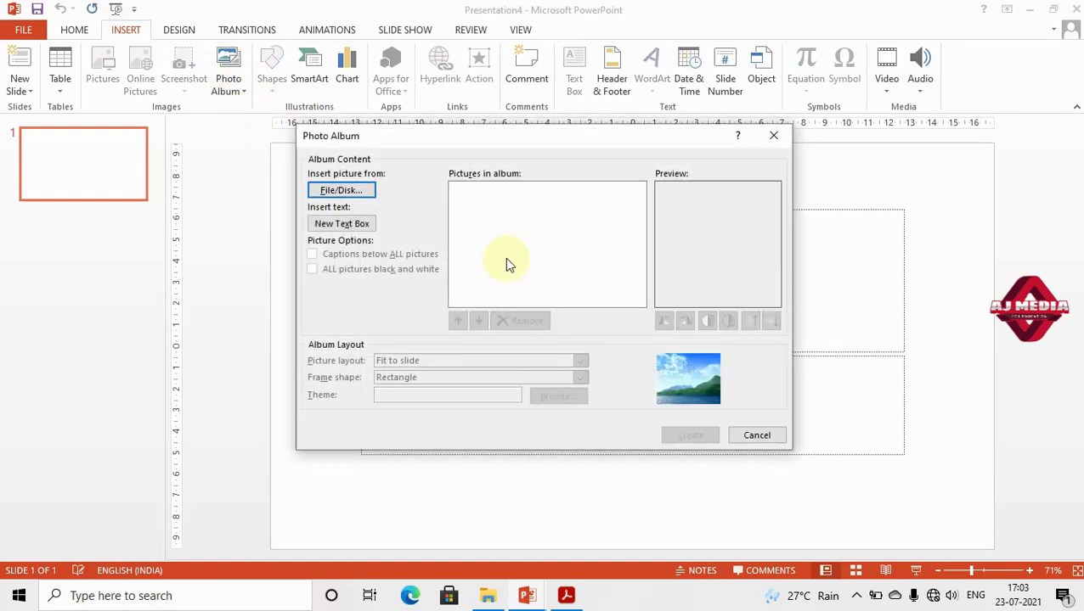
pyautogui.click(363, 197)
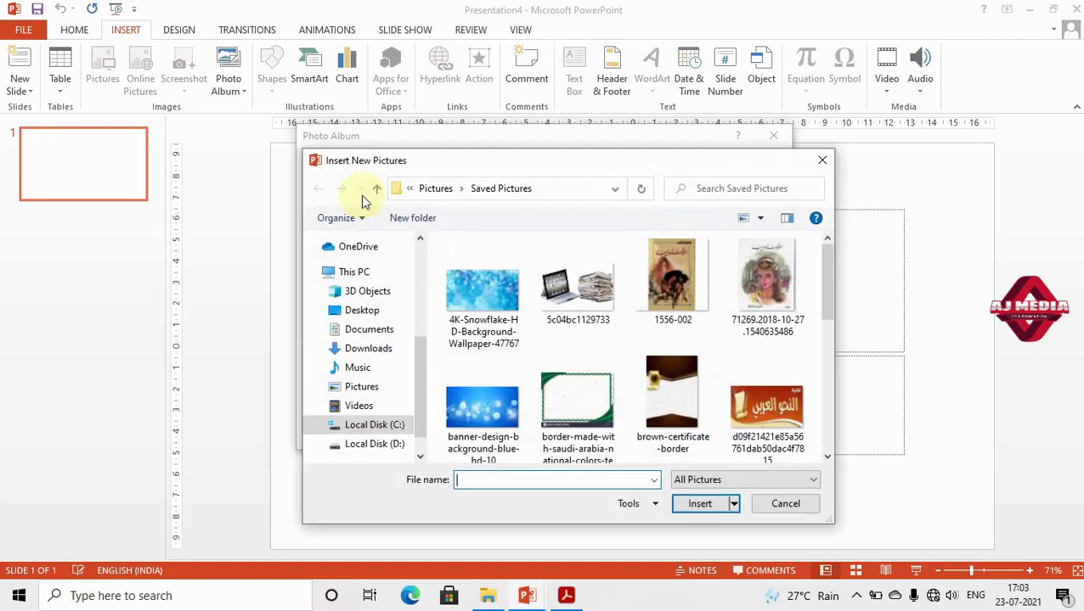
pyautogui.click(433, 188)
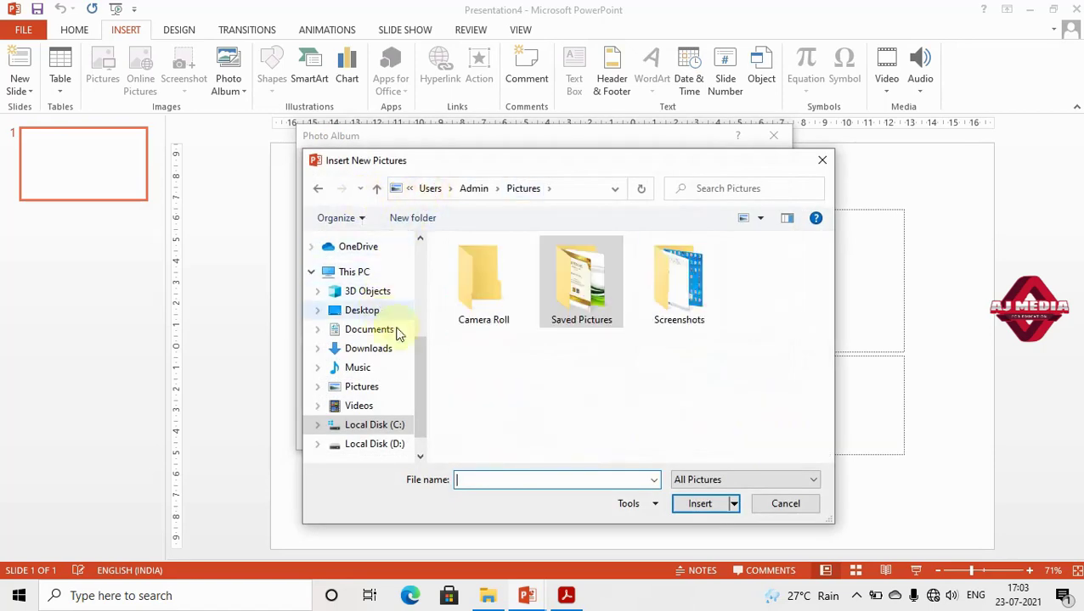
pyautogui.doubleClick(592, 294)
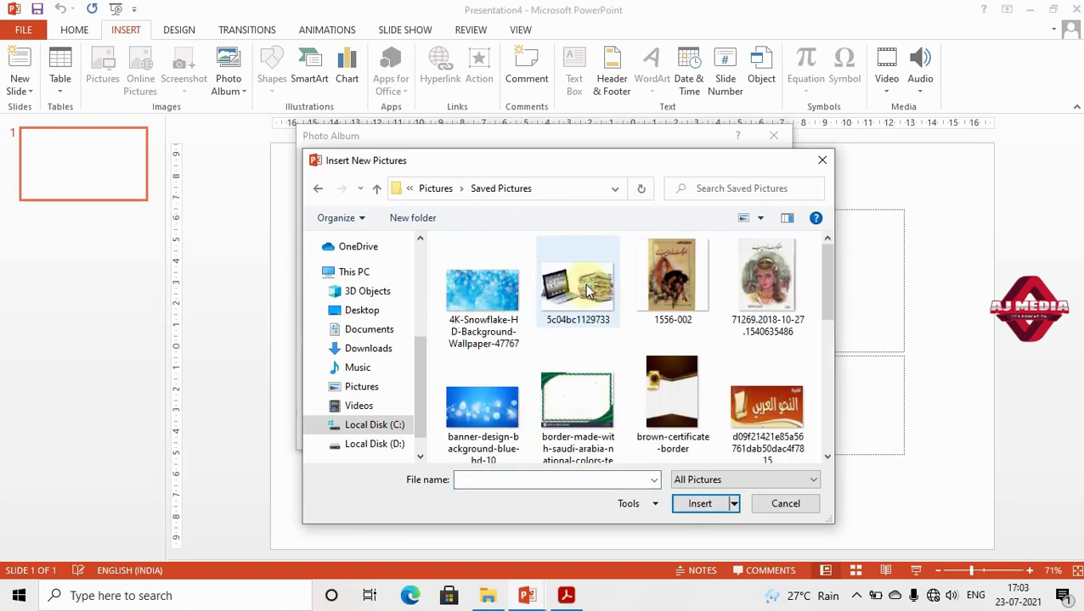
pyautogui.click(474, 299)
pyautogui.hotkey('ctrl', 'a')
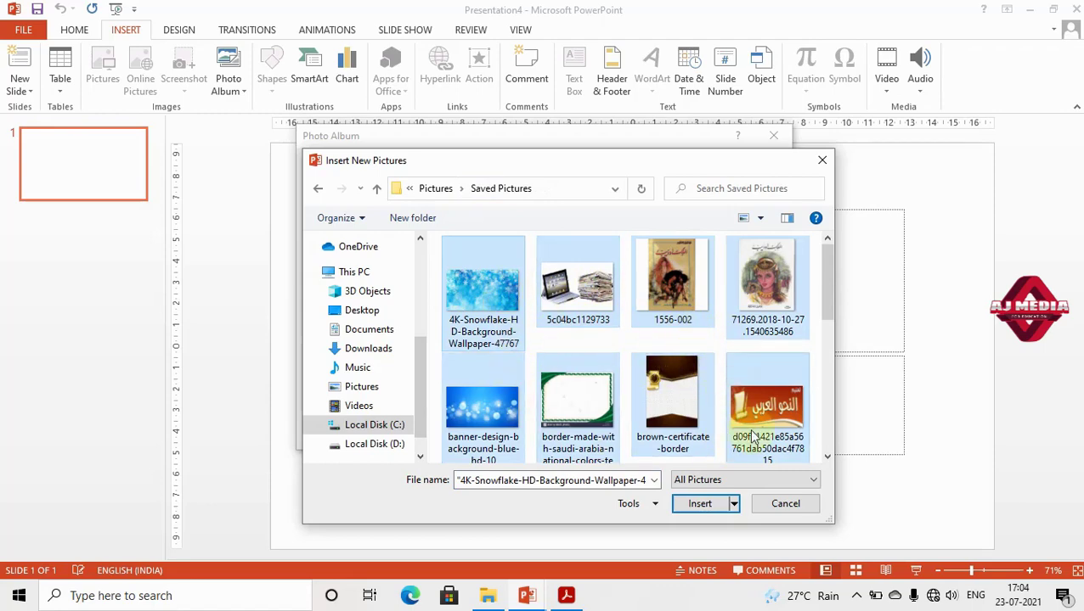
pyautogui.click(698, 504)
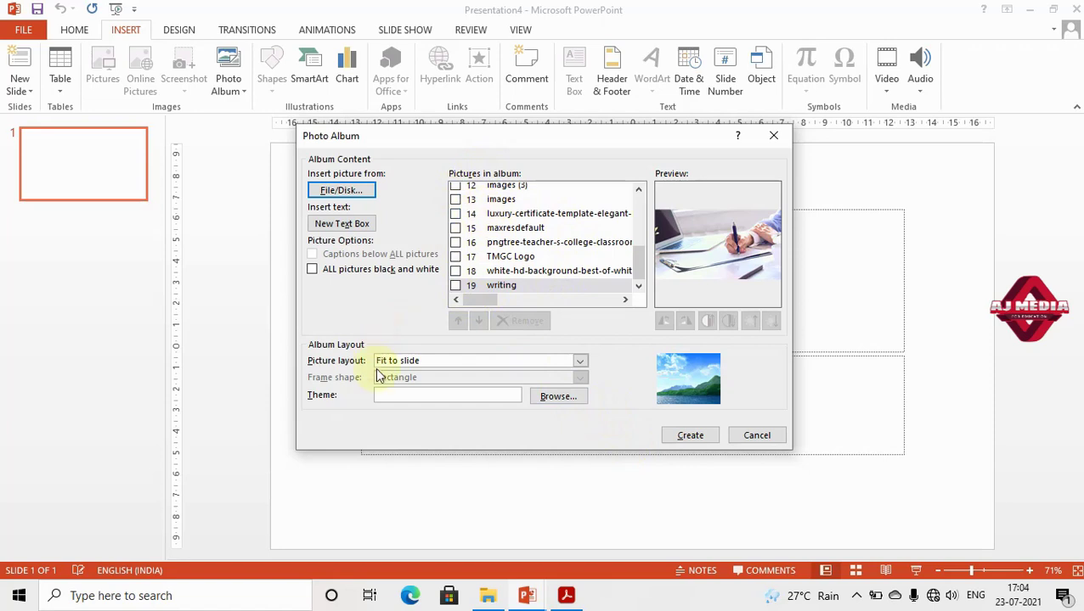
pyautogui.click(408, 361)
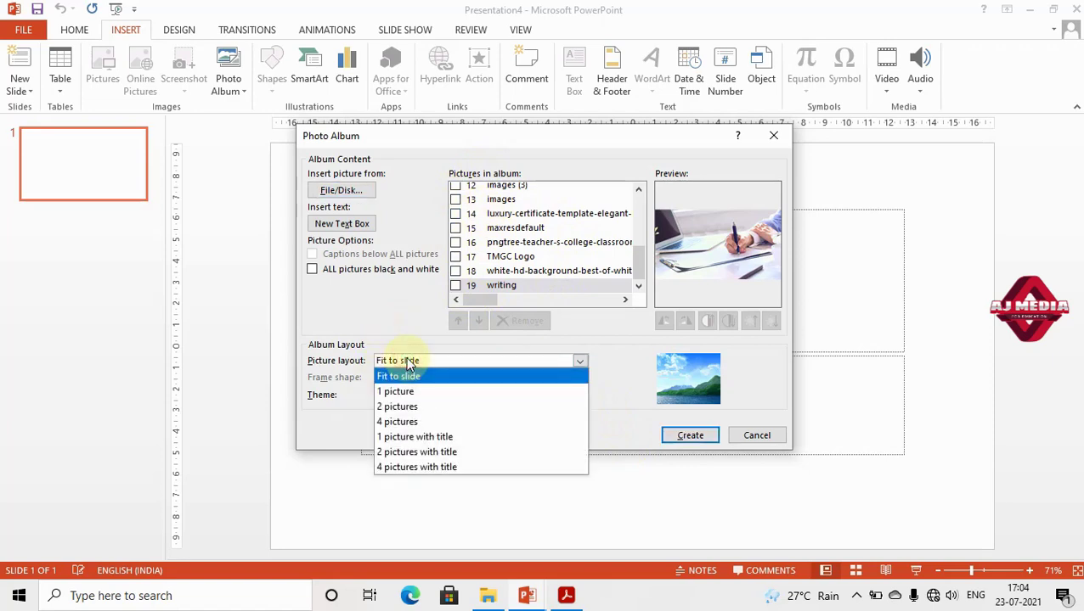
# Keep the Fit to slide layout, set the Organic theme, and create the album
pyautogui.click(409, 361)
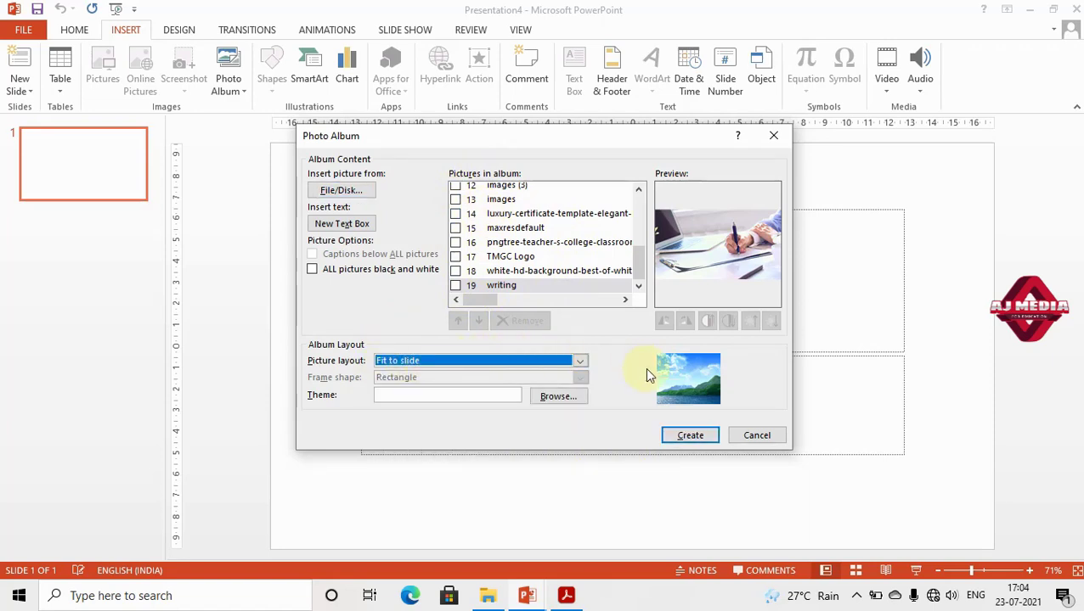
pyautogui.click(553, 396)
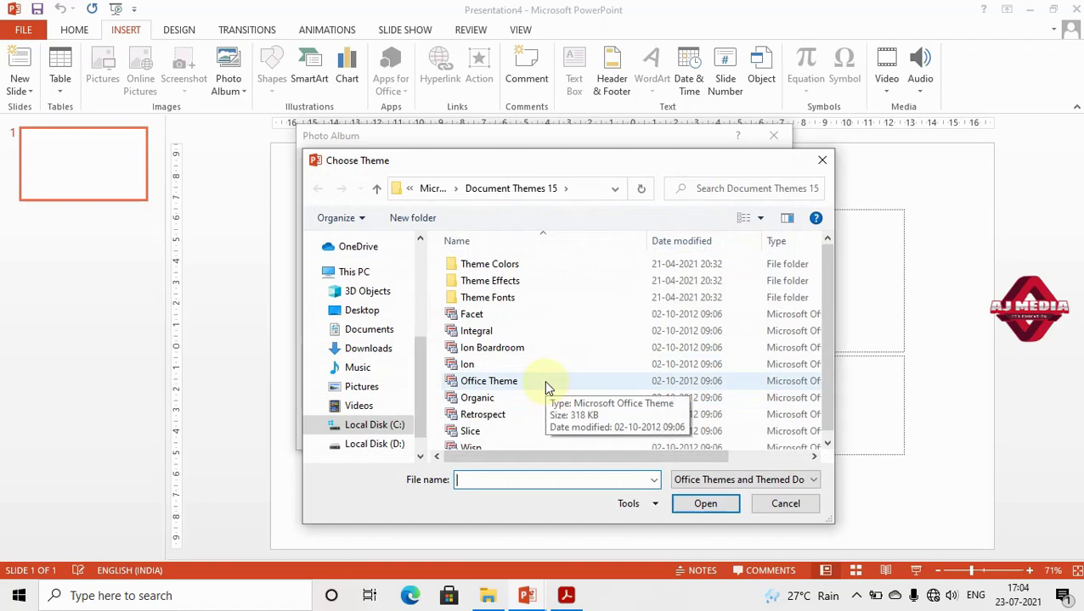
pyautogui.scroll(-1, 544, 380)
pyautogui.click(544, 391)
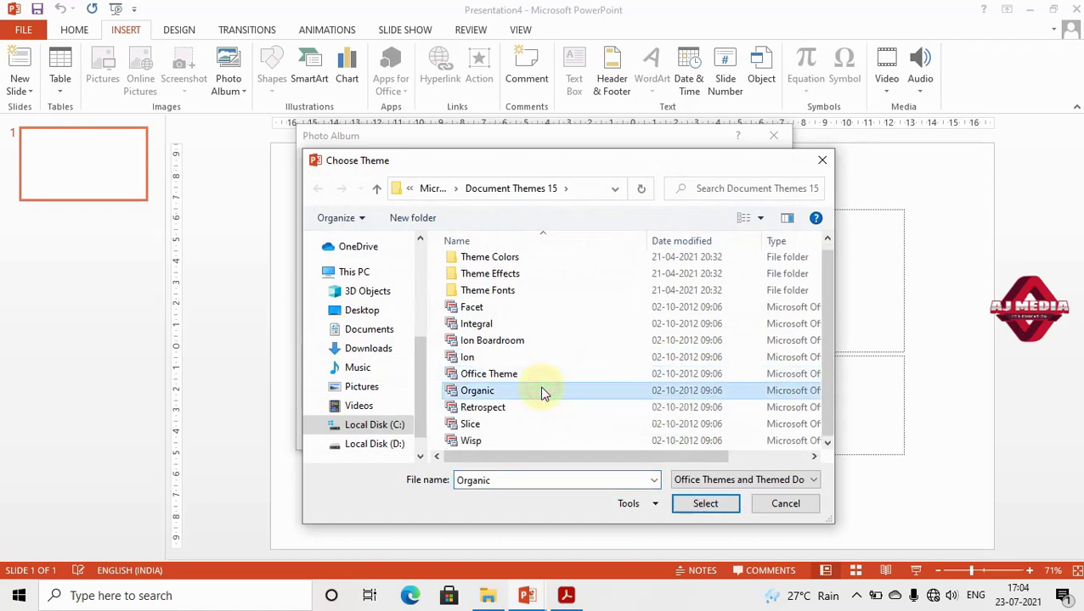
pyautogui.click(692, 503)
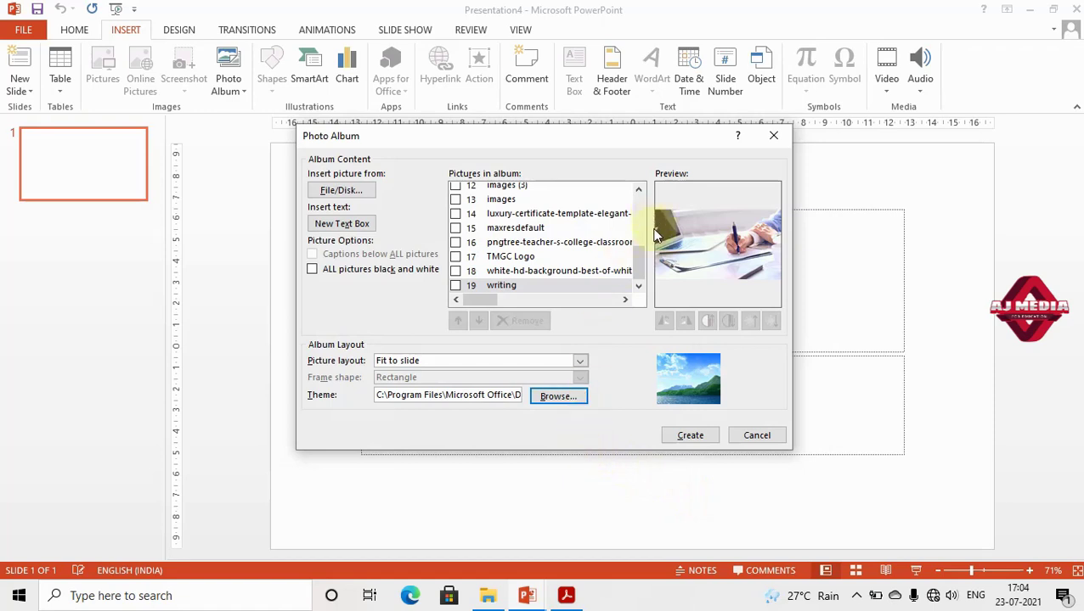
pyautogui.click(697, 438)
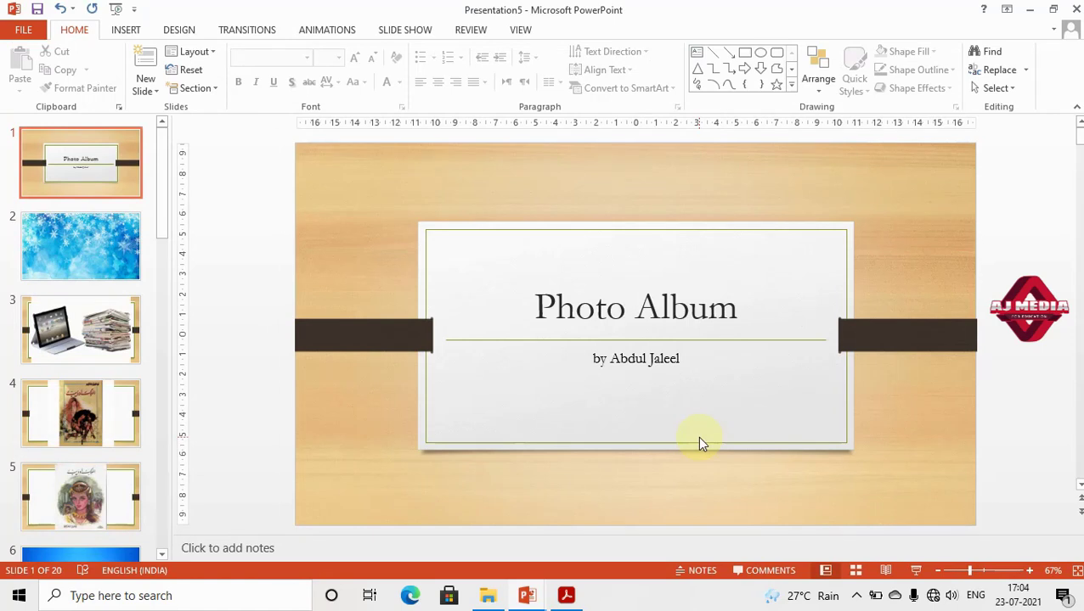
# Play the photo album as a slide show from the title slide through to the end
pyautogui.press('F5')
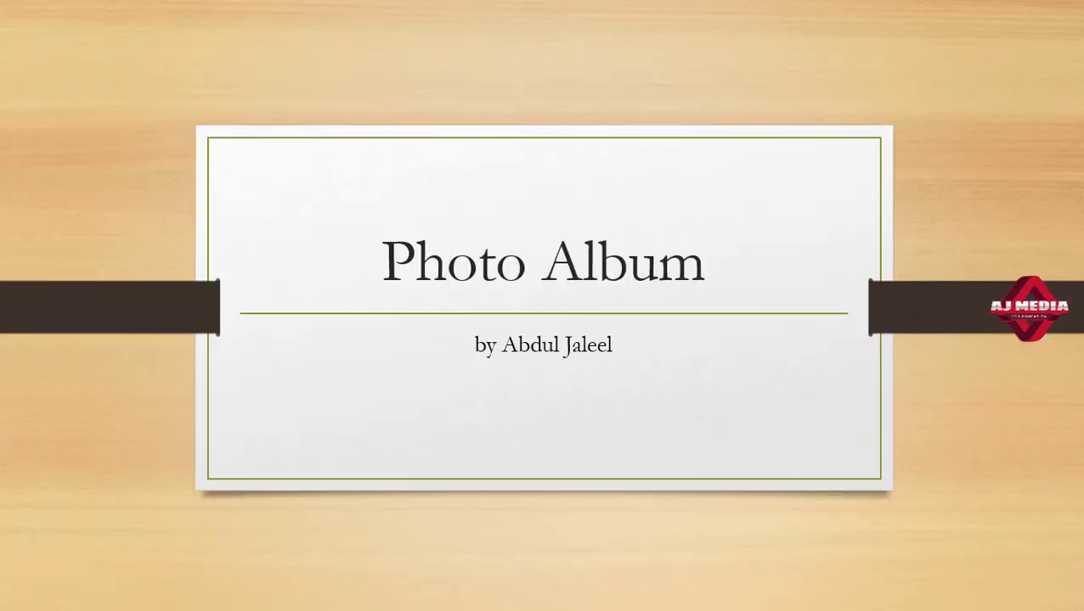
pyautogui.press('Right')
pyautogui.press('Right')
pyautogui.press('Right')
pyautogui.press('Right')
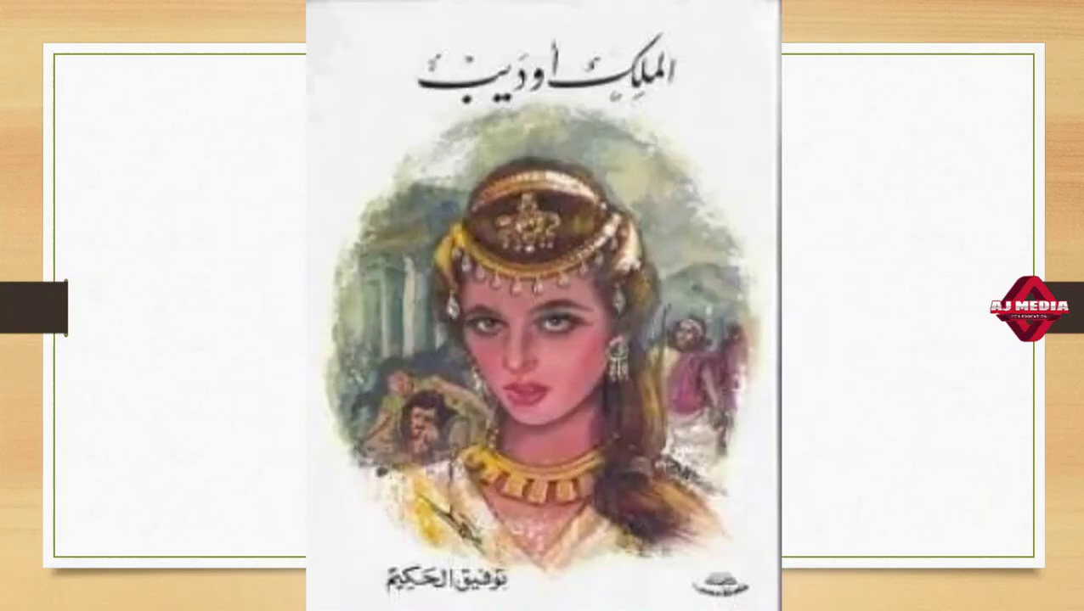
pyautogui.press('Right')
pyautogui.press('Right')
pyautogui.press('Right')
pyautogui.press('Right')
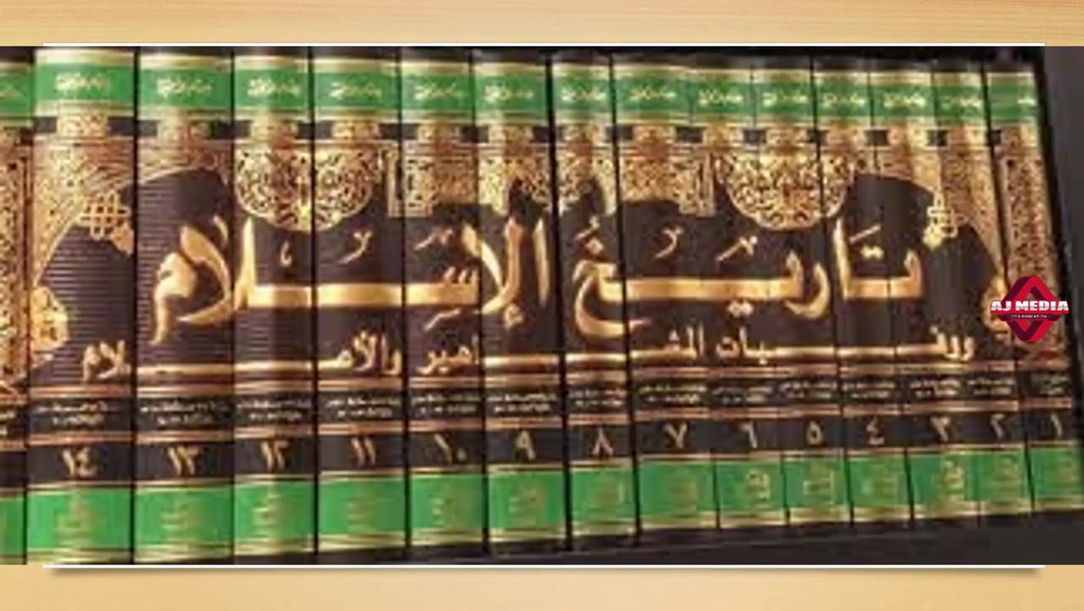
pyautogui.press('Right')
pyautogui.press('Right')
pyautogui.press('Right')
pyautogui.press('Right')
pyautogui.press('Right')
pyautogui.press('Right')
pyautogui.press('Right')
pyautogui.press('Right')
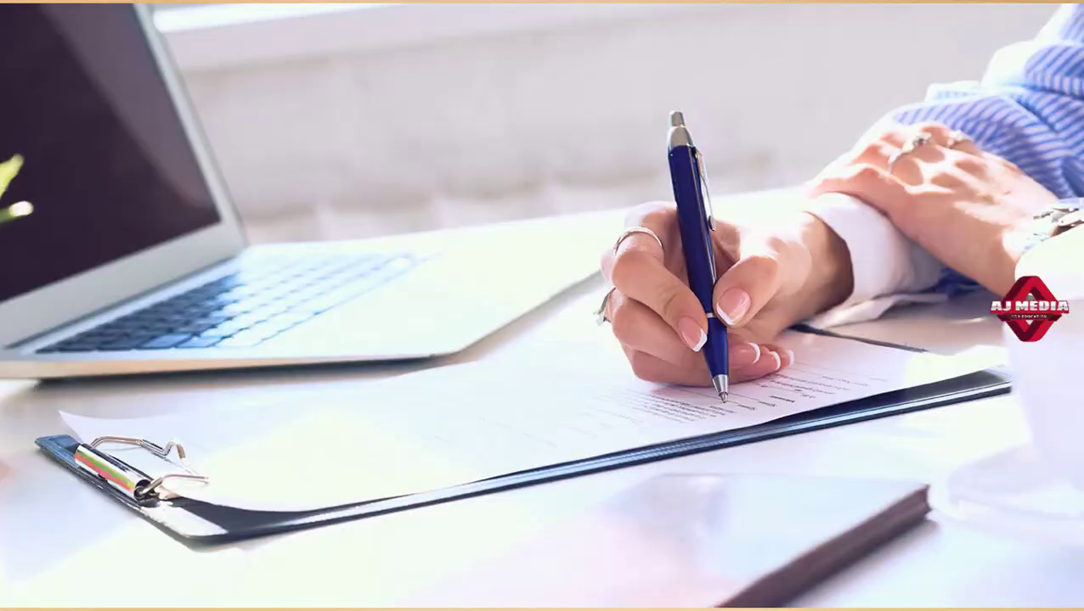
pyautogui.press('Right')
pyautogui.press('Right')
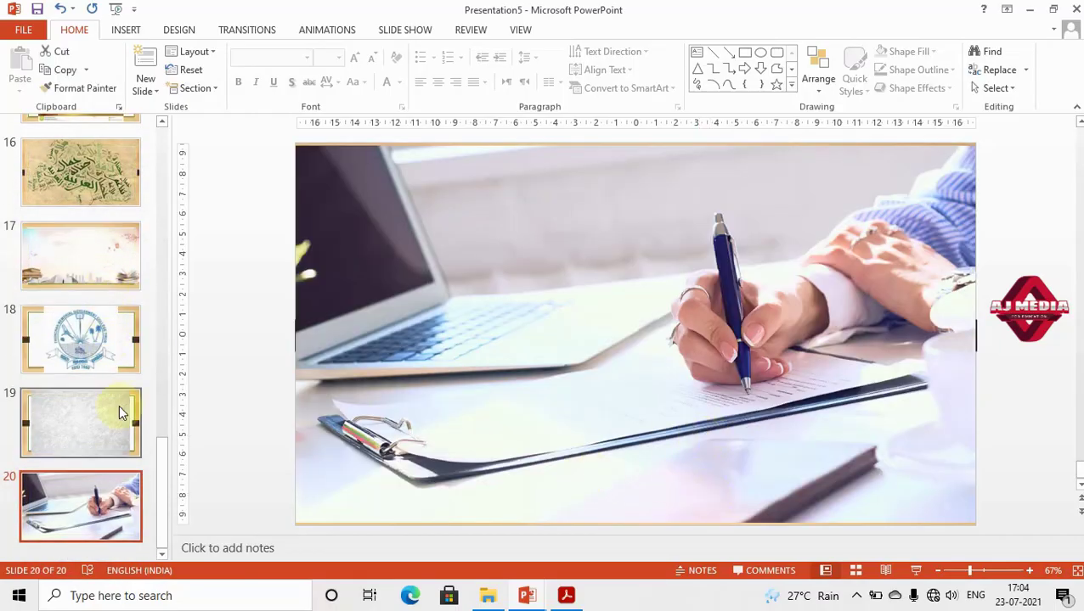
# Scroll the slide pane back up to the top and bring the Insert tools back
pyautogui.scroll(2, 127, 451)
pyautogui.scroll(3, 129, 452)
pyautogui.scroll(3, 123, 433)
pyautogui.scroll(3, 118, 416)
pyautogui.scroll(3, 118, 415)
pyautogui.scroll(3, 118, 415)
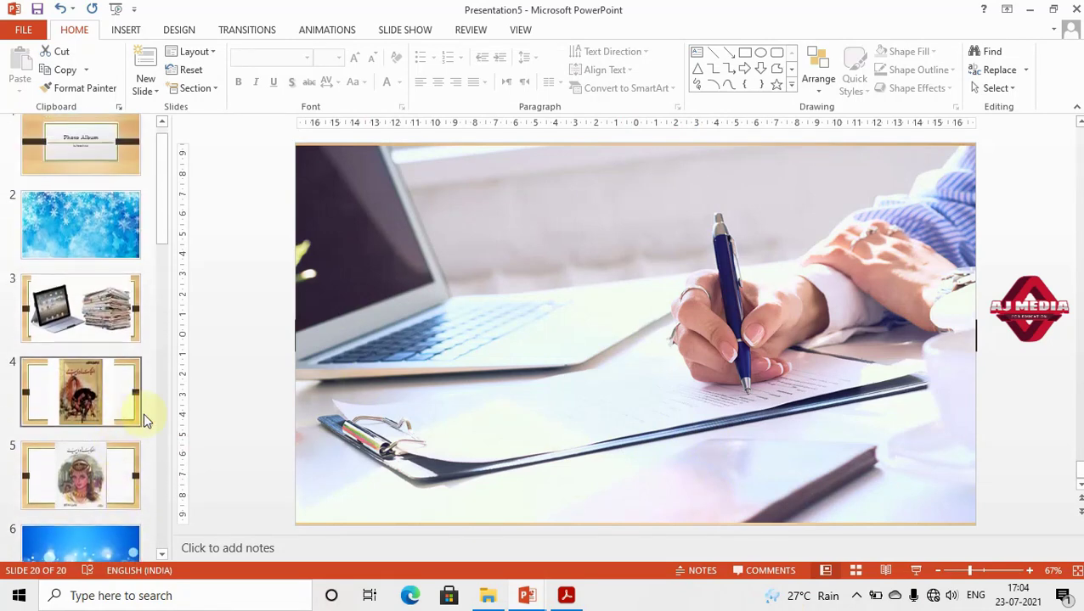
pyautogui.click(254, 283)
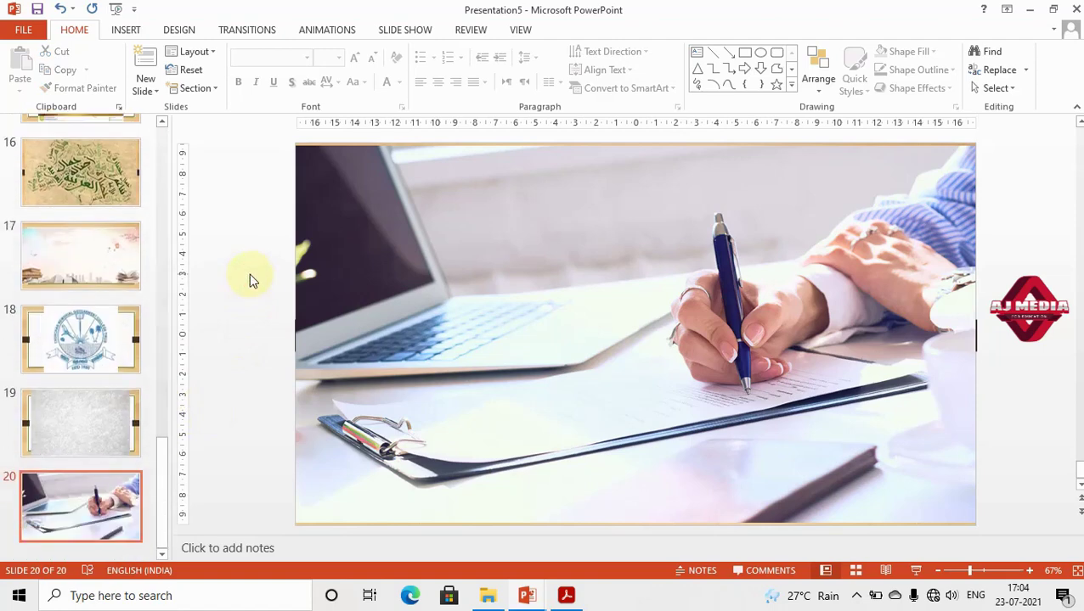
# In Edit Photo Album, select the green border picture and rotate it upside down
pyautogui.click(126, 30)
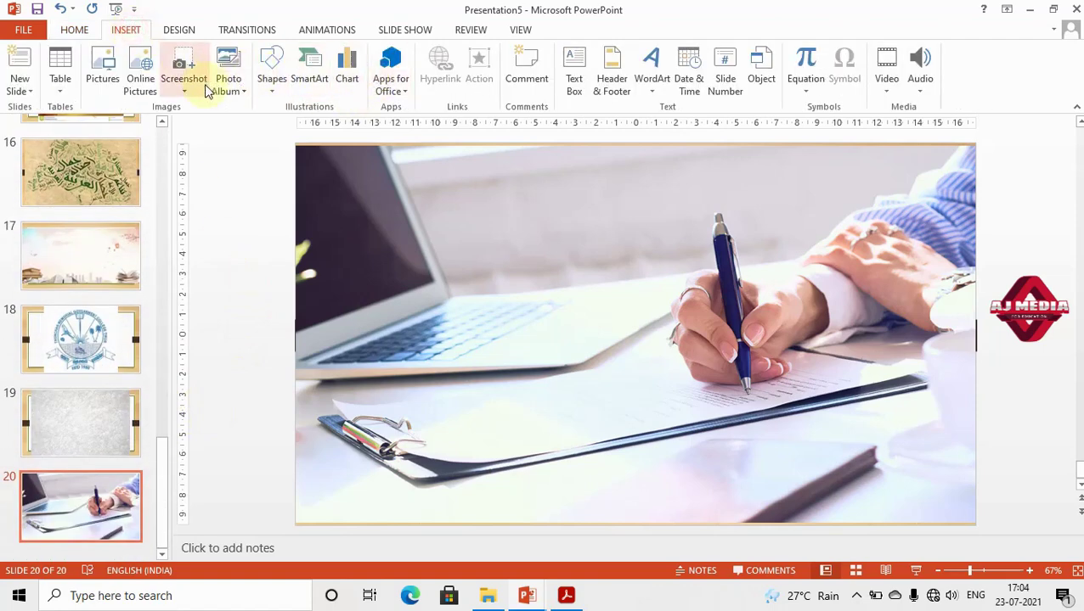
pyautogui.click(231, 92)
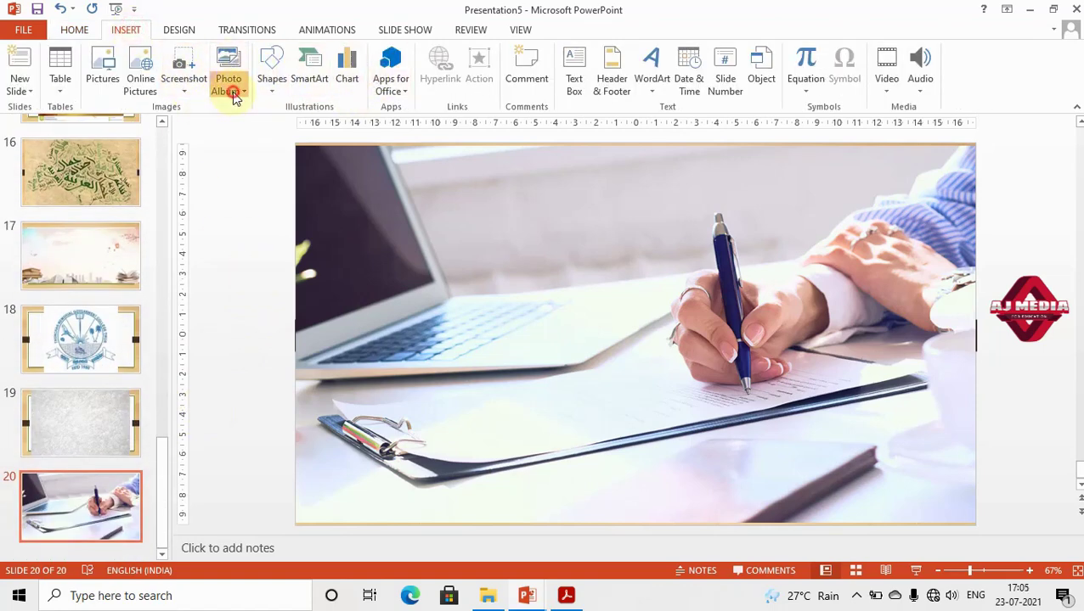
pyautogui.click(265, 129)
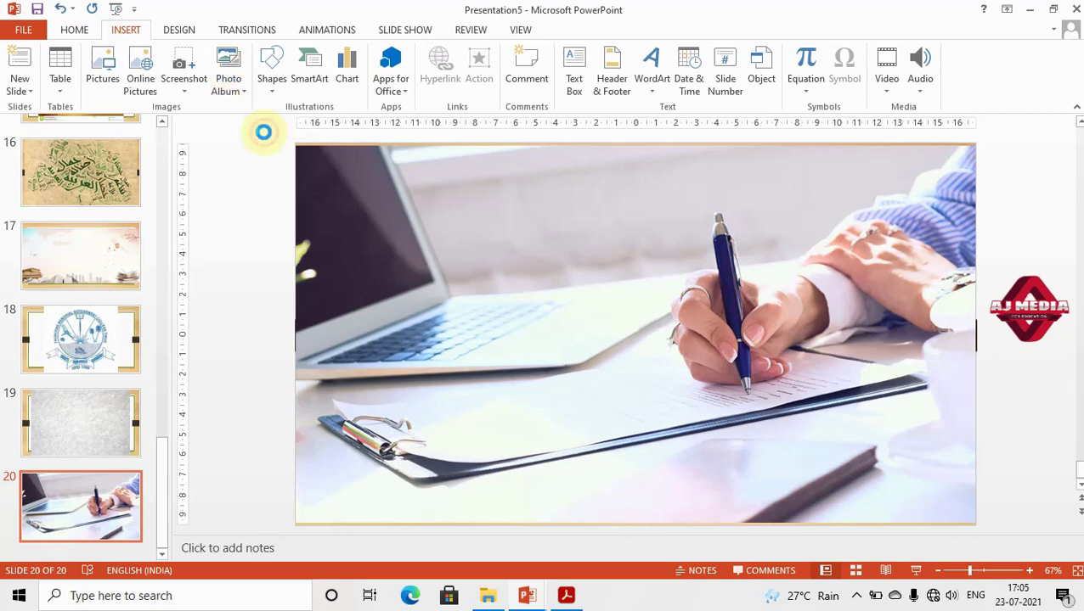
pyautogui.click(458, 252)
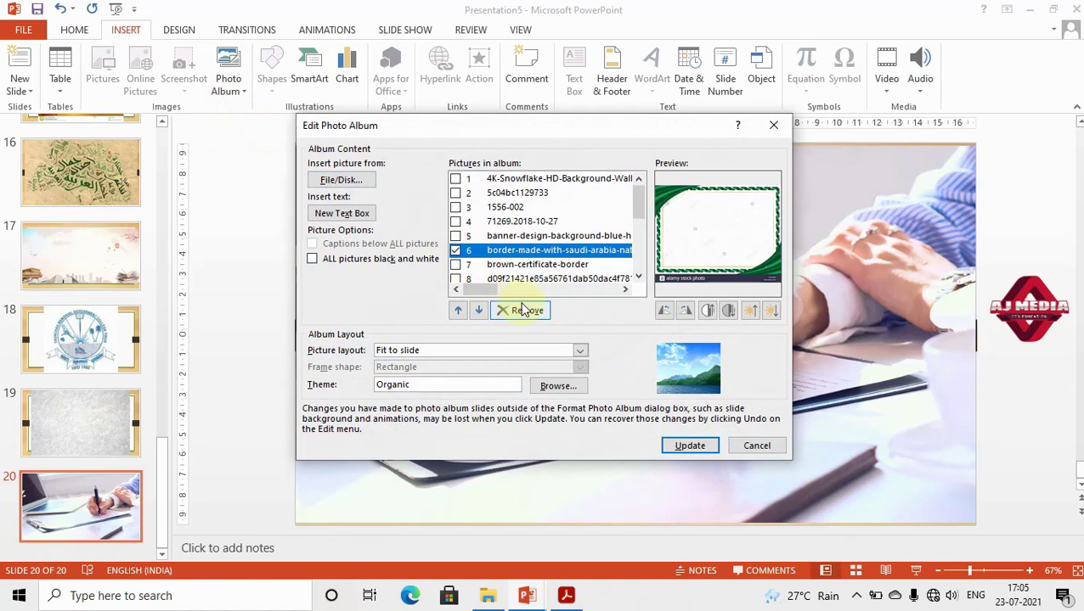
pyautogui.click(707, 312)
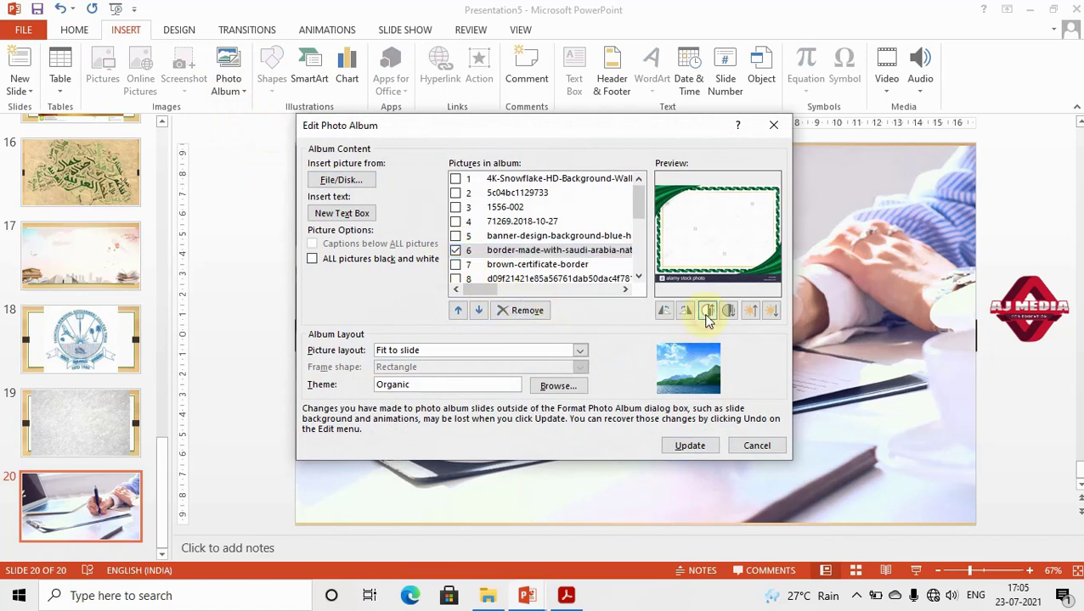
pyautogui.click(708, 312)
pyautogui.click(688, 312)
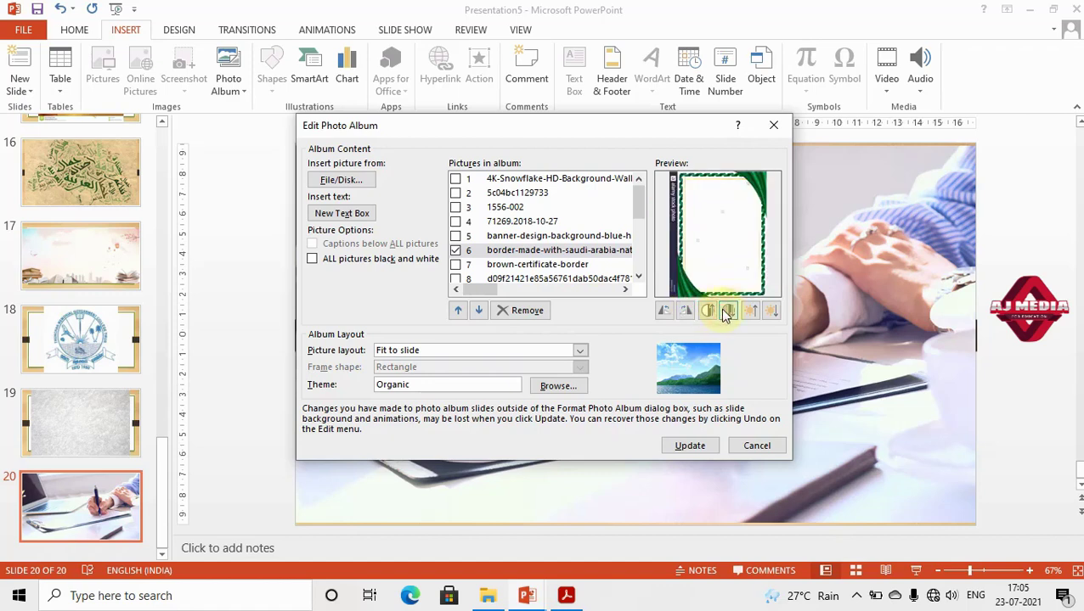
pyautogui.click(686, 312)
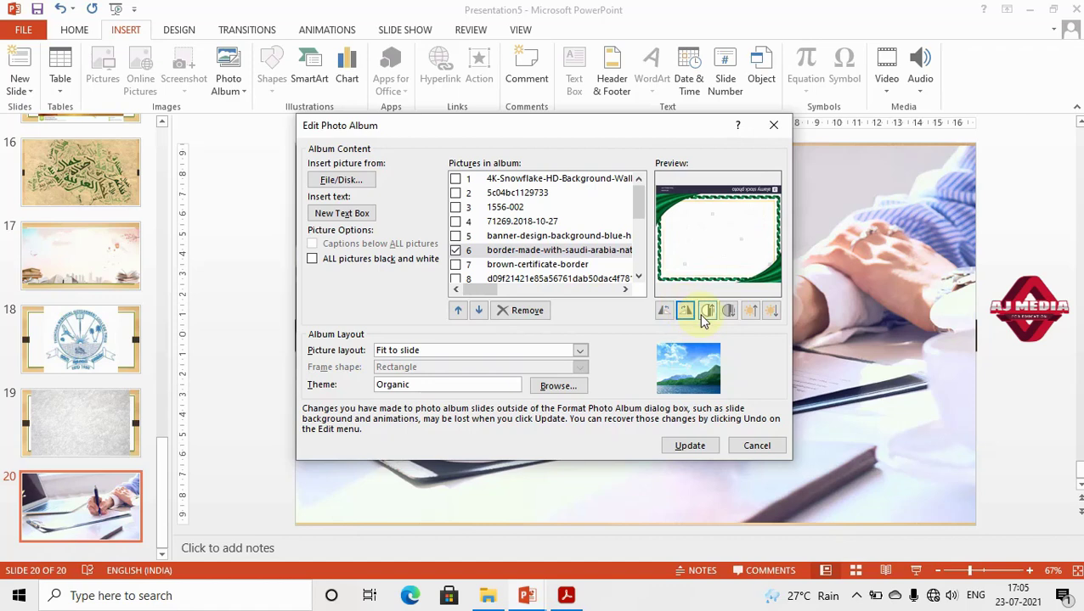
# Adjust the border picture's contrast and brightness, then update the album
pyautogui.click(729, 313)
pyautogui.click(750, 312)
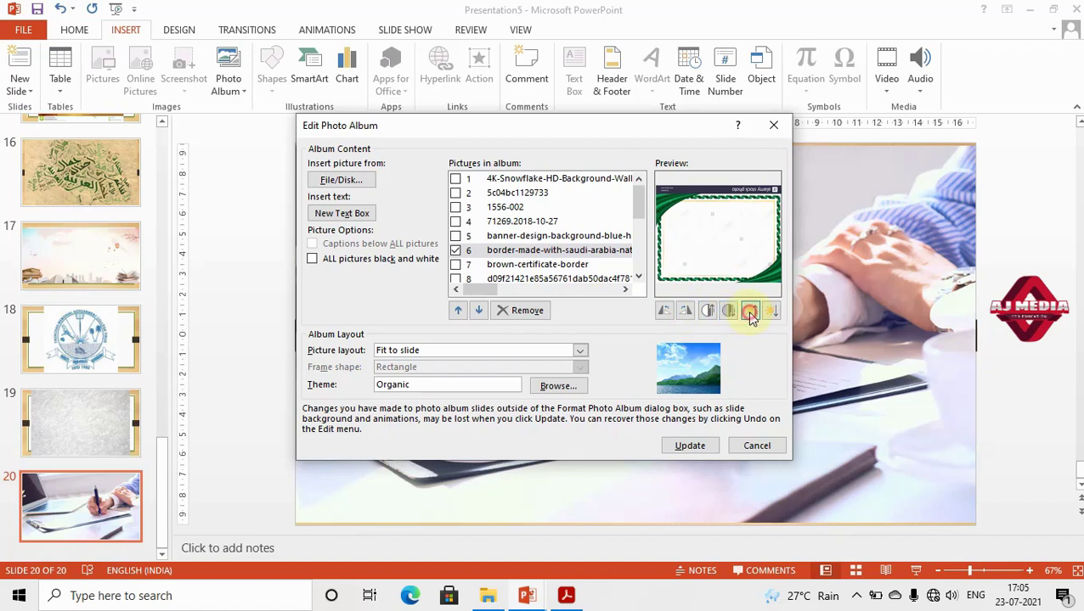
pyautogui.click(749, 313)
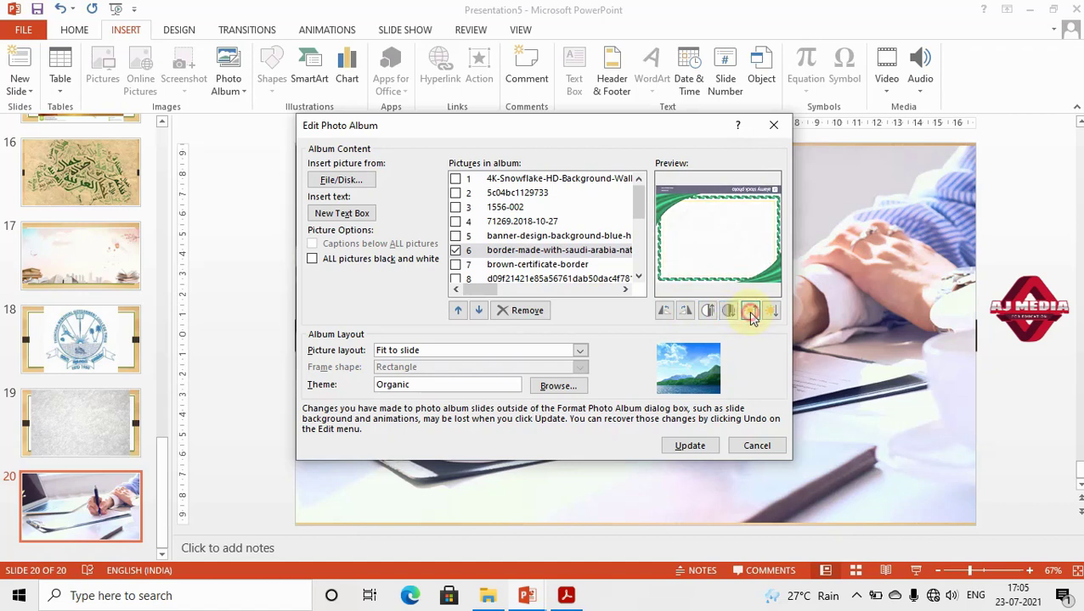
pyautogui.click(750, 313)
pyautogui.click(750, 312)
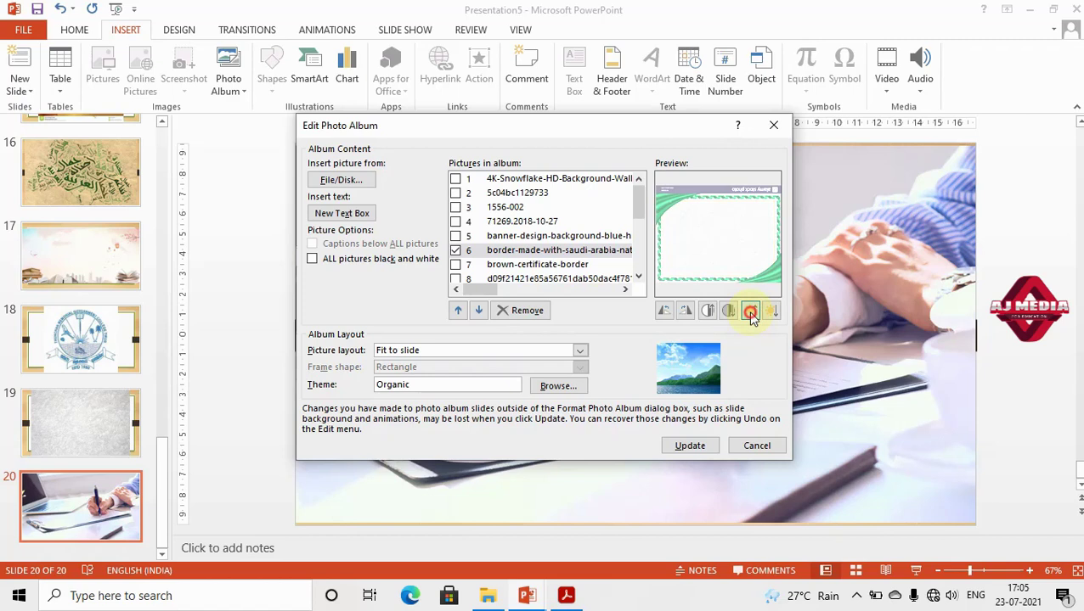
pyautogui.click(770, 313)
pyautogui.click(770, 312)
pyautogui.click(769, 312)
pyautogui.click(770, 313)
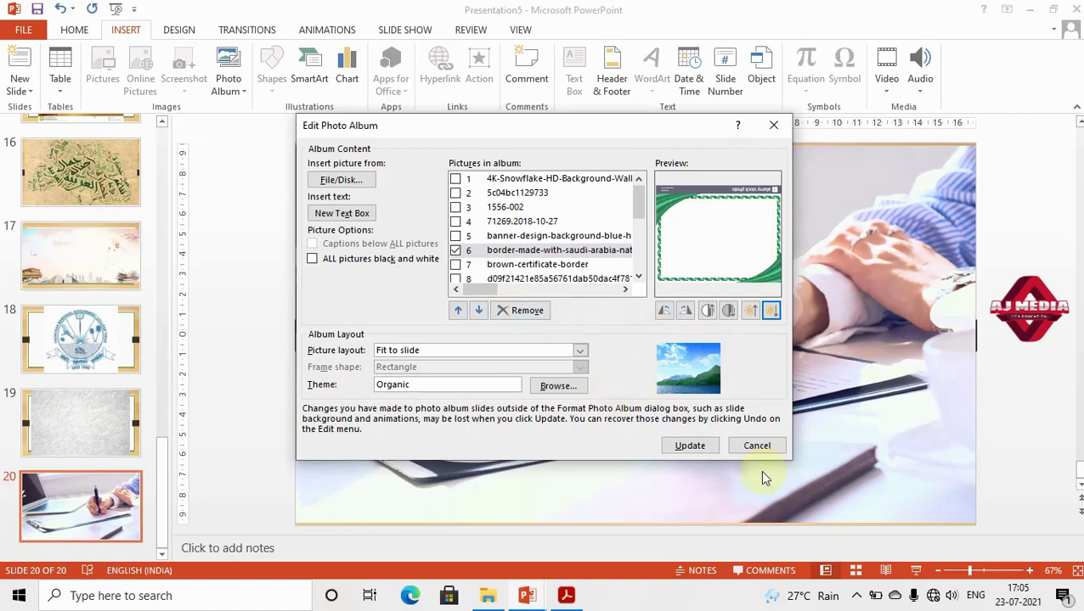
pyautogui.click(690, 446)
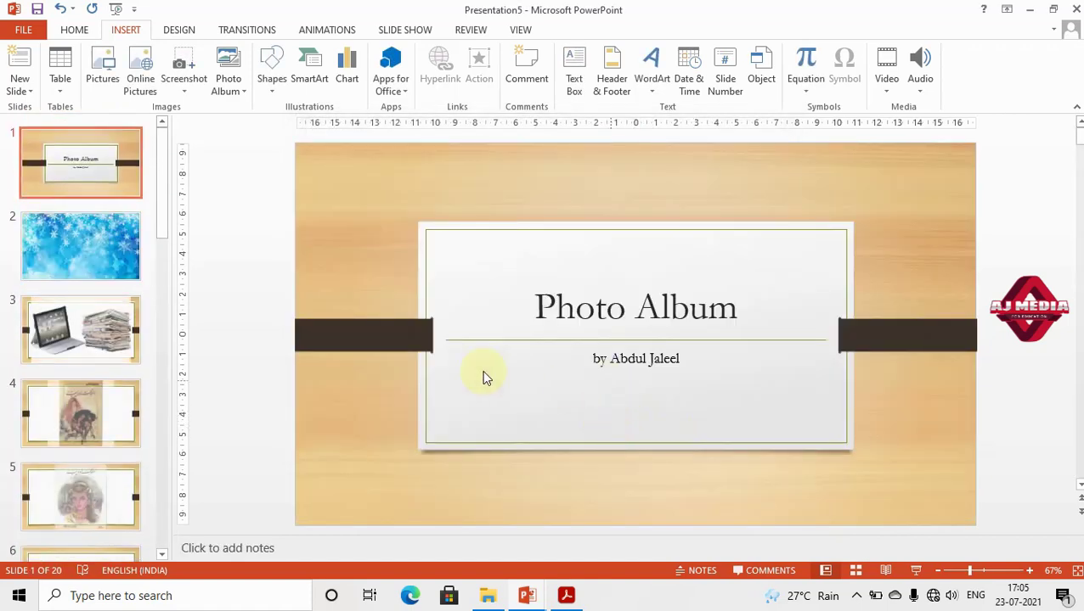
# Bring up slide 7 with the upside-down green border picture, then return to the PDF guide
pyautogui.press('Down')
pyautogui.press('Down')
pyautogui.moveTo(160, 148); pyautogui.dragTo(174, 498)
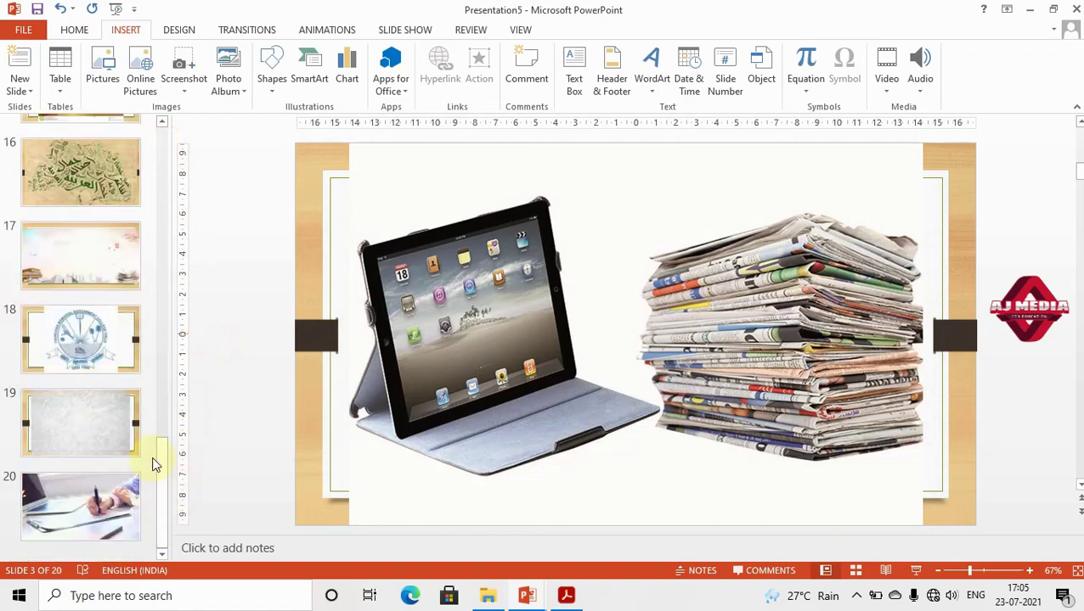
pyautogui.scroll(2, 151, 457)
pyautogui.scroll(2, 151, 459)
pyautogui.scroll(1, 152, 450)
pyautogui.scroll(3, 151, 442)
pyautogui.scroll(3, 153, 433)
pyautogui.scroll(1, 156, 431)
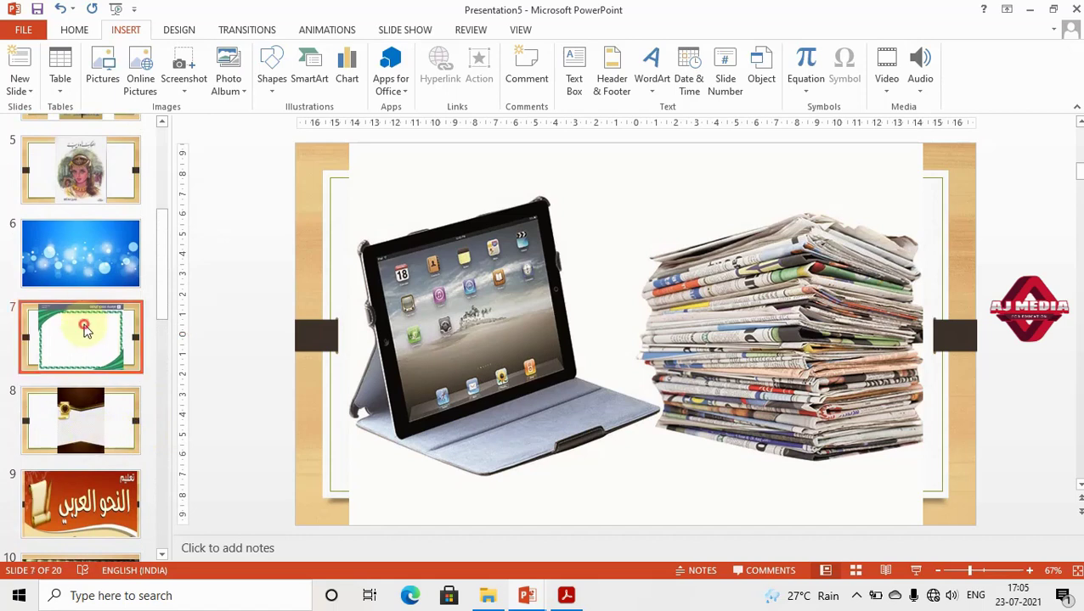
pyautogui.click(80, 339)
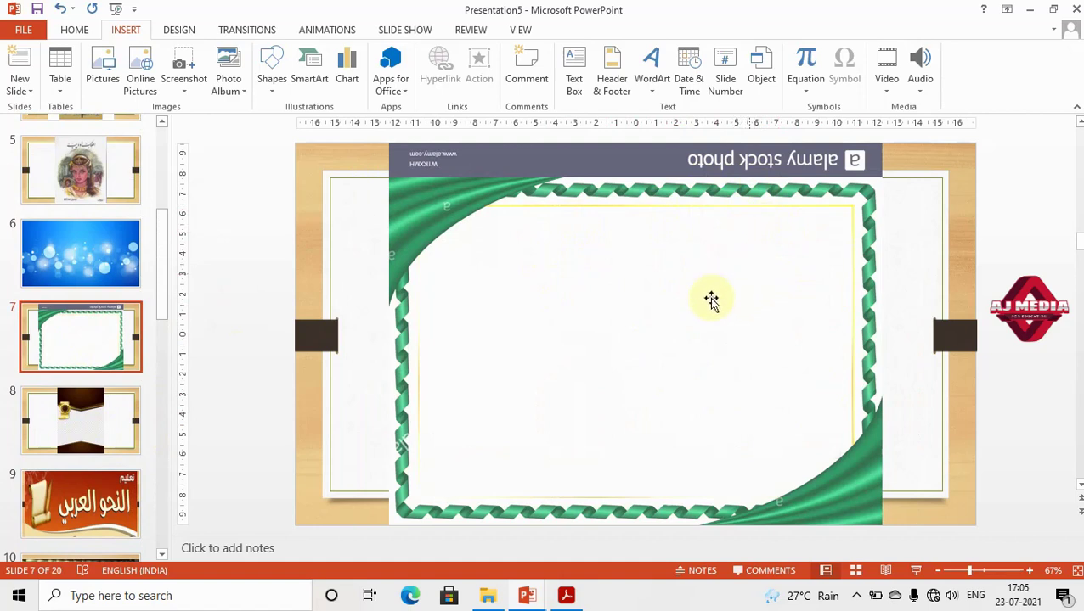
pyautogui.moveTo(161, 293); pyautogui.dragTo(165, 162)
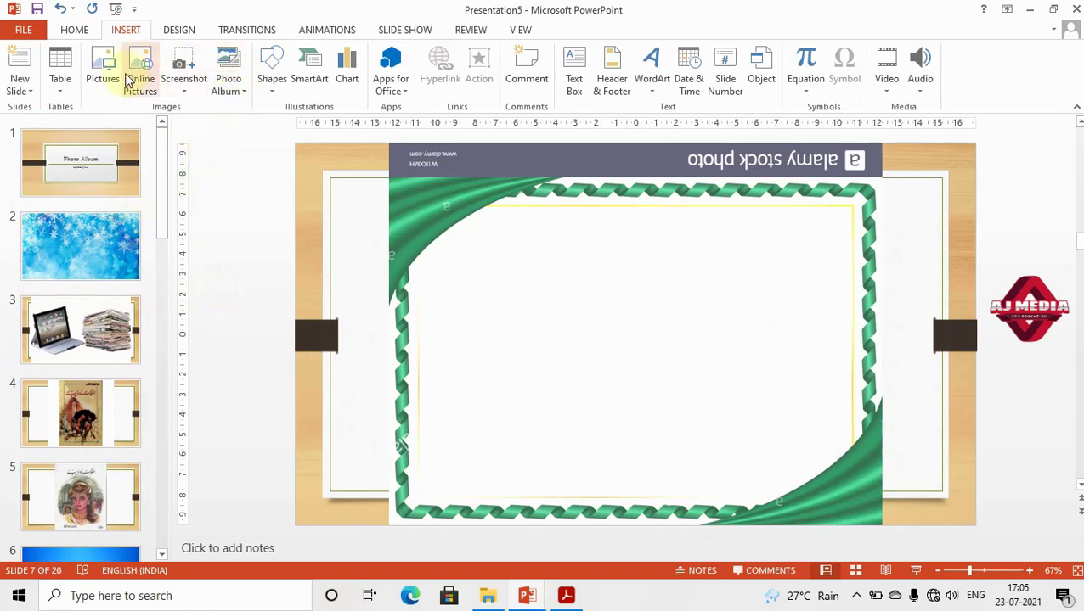
pyautogui.click(560, 595)
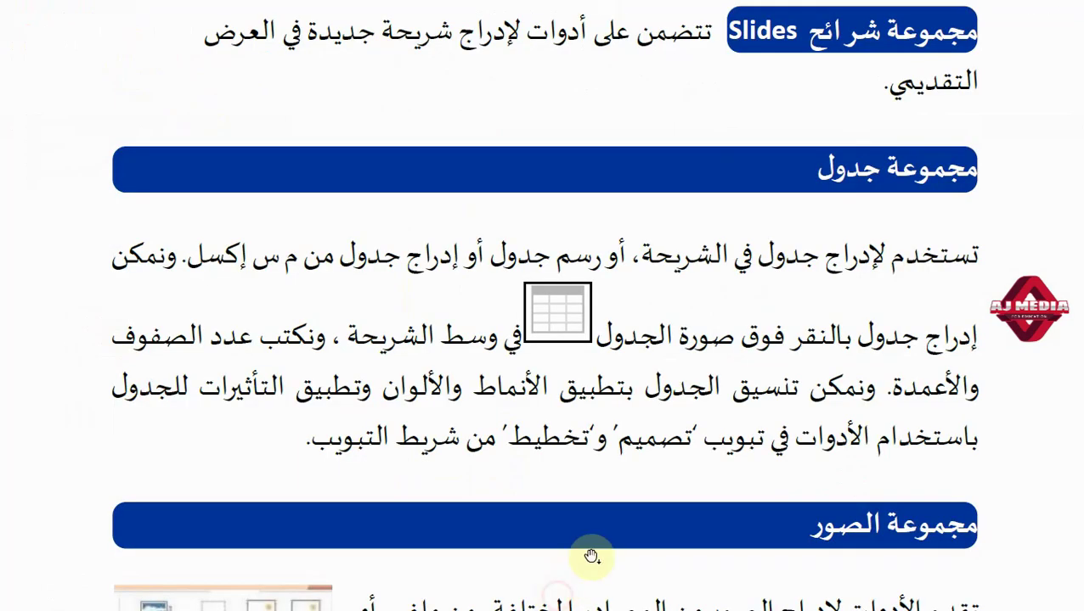
# Scroll the PDF guide down to the Images group section on inserting pictures from a file
pyautogui.scroll(-3, 841, 375)
pyautogui.scroll(-2, 841, 376)
pyautogui.scroll(-3, 828, 377)
pyautogui.scroll(-3, 841, 363)
pyautogui.scroll(-1, 834, 357)
pyautogui.scroll(-1, 850, 360)
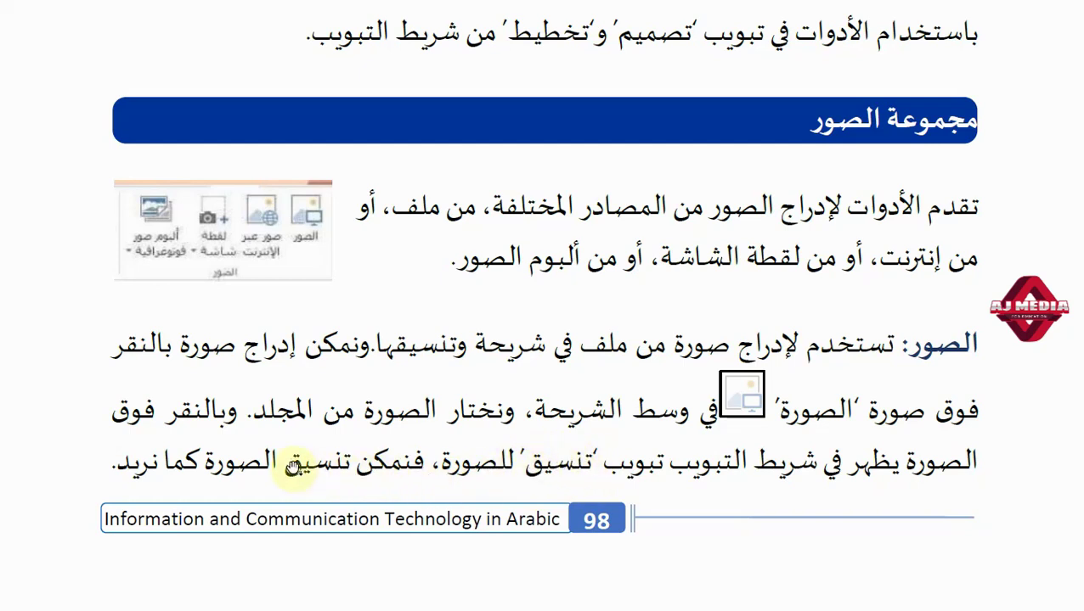
pyautogui.scroll(-5, 292, 469)
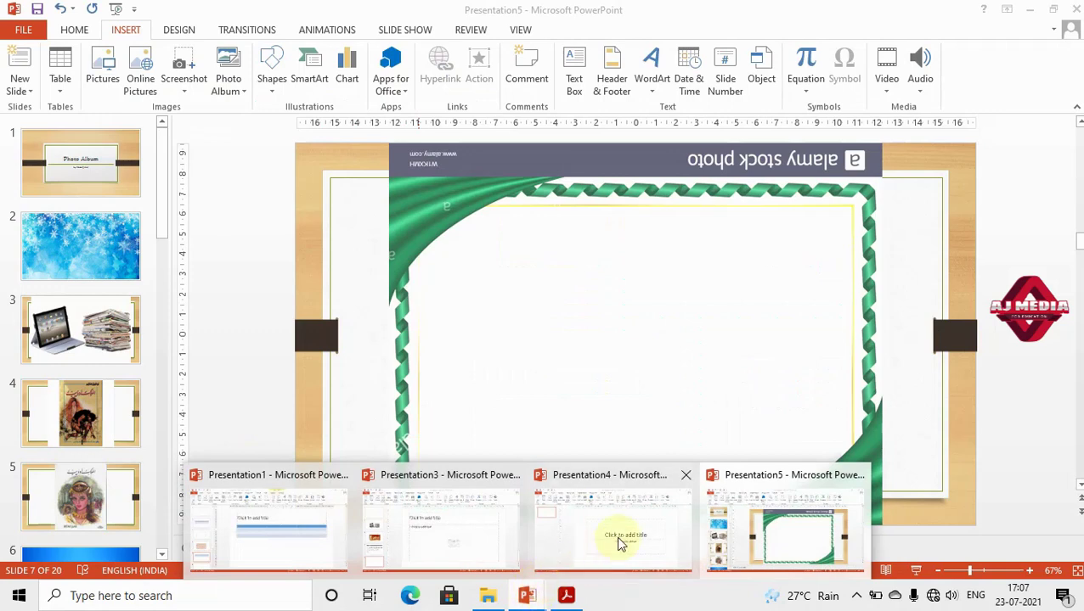
# Switch to Presentation3, select slide 3's Arabic banner picture, and start Remove Background
pyautogui.click(610, 548)
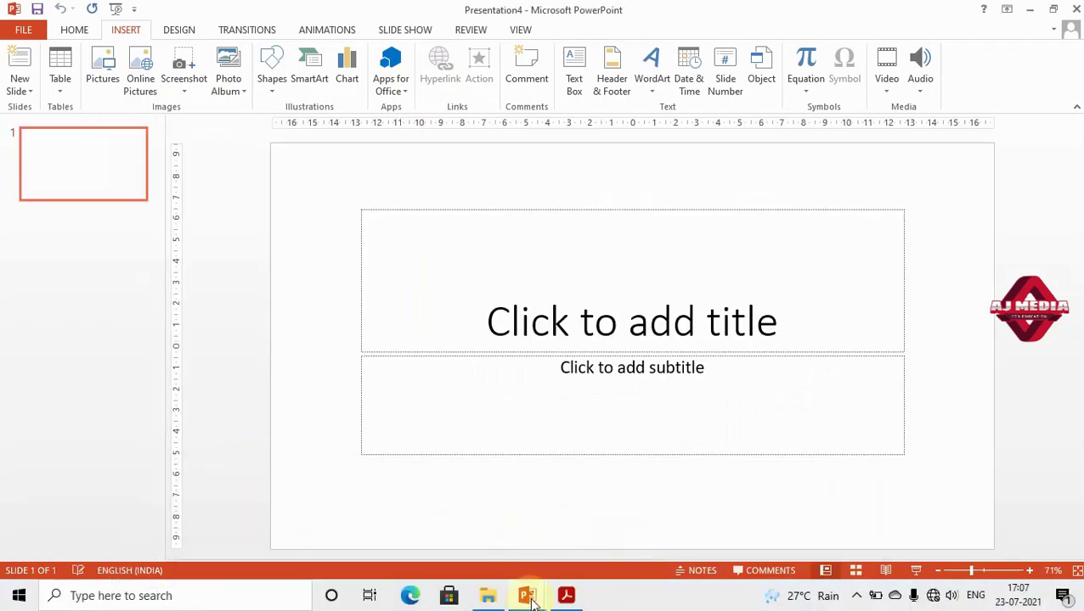
pyautogui.click(527, 595)
pyautogui.click(478, 550)
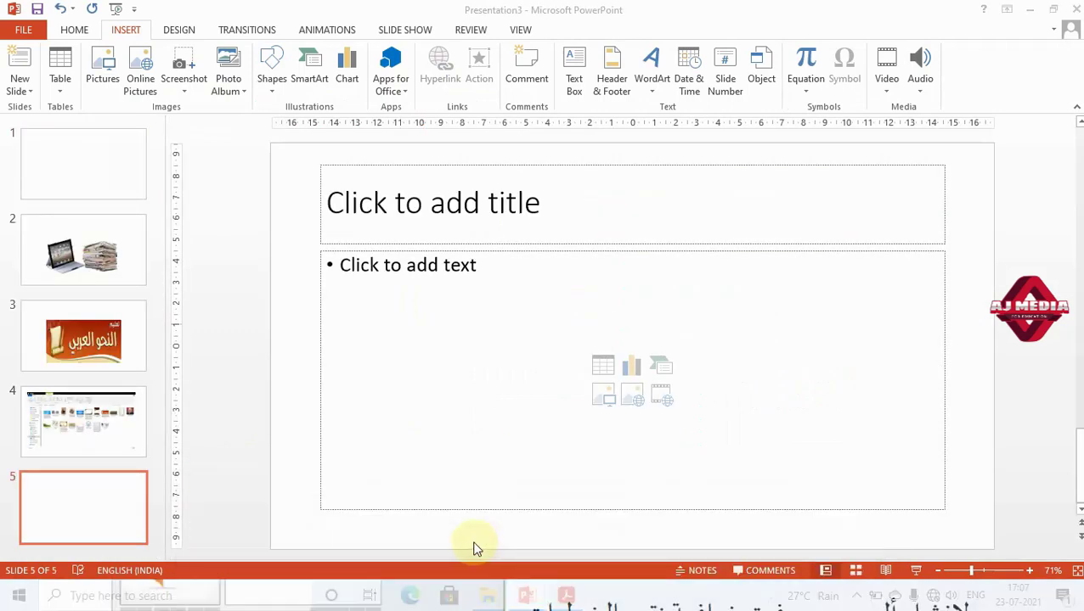
pyautogui.click(83, 335)
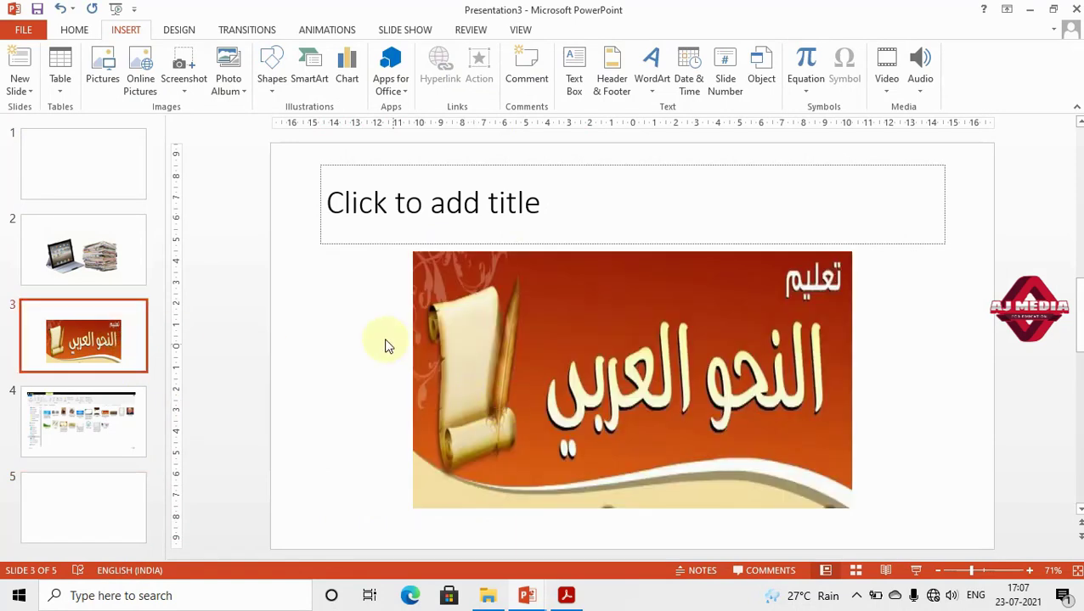
pyautogui.click(518, 344)
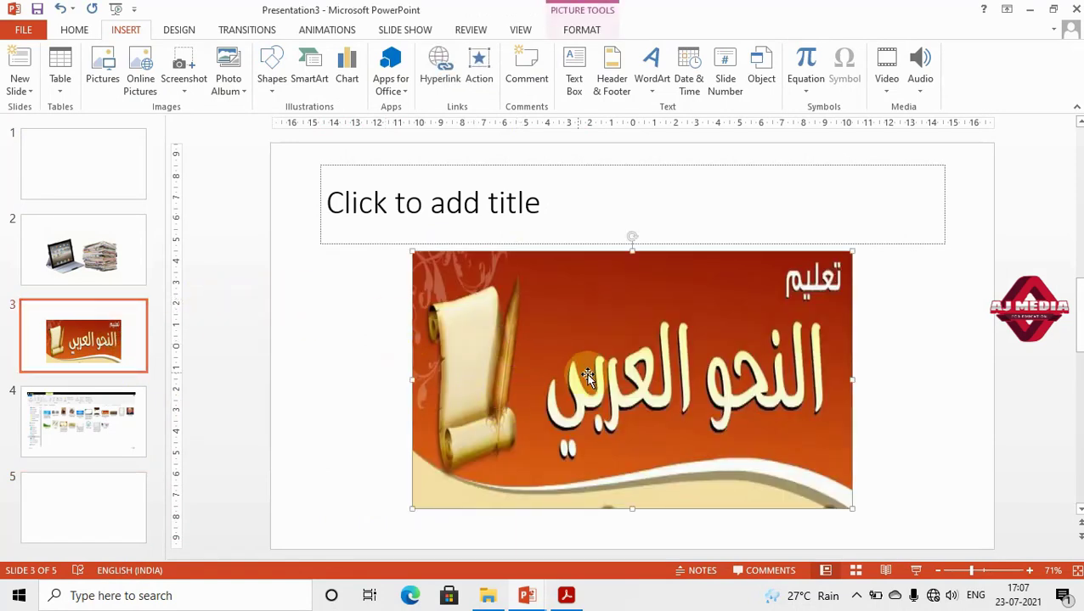
pyautogui.click(310, 357)
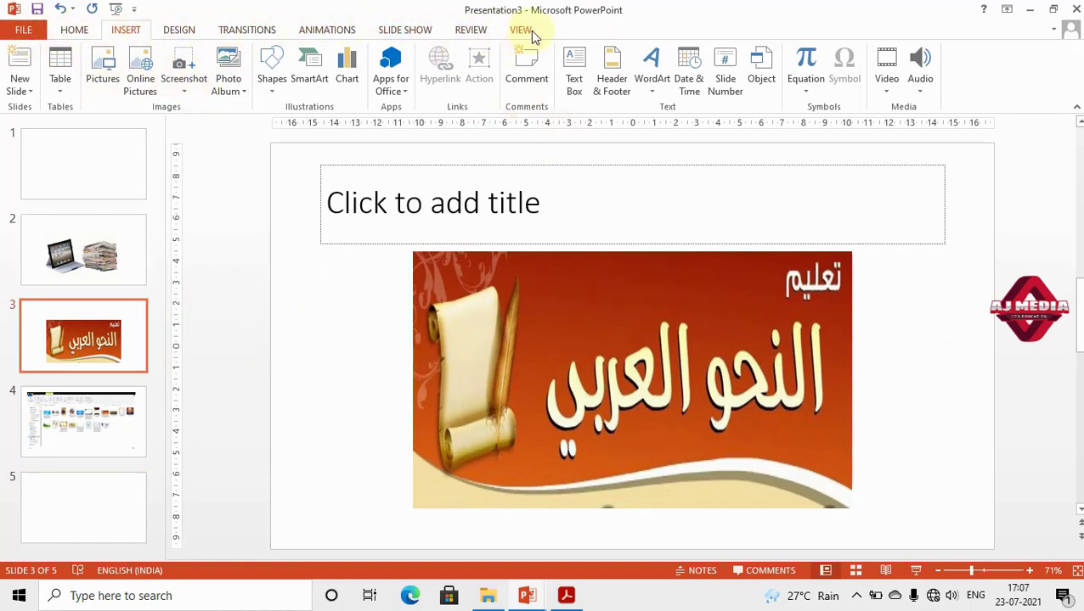
pyautogui.click(549, 290)
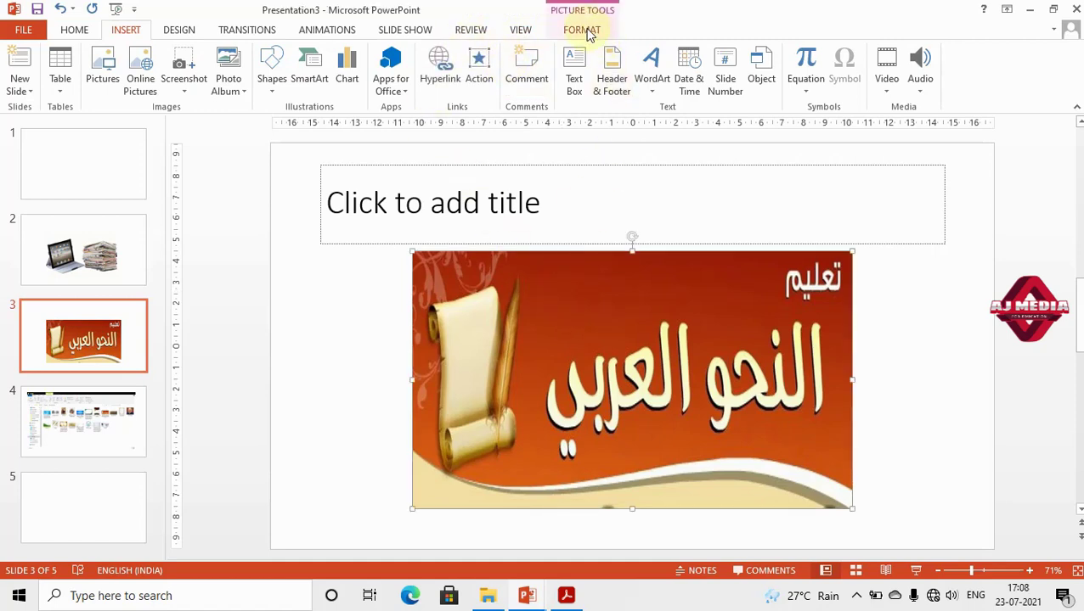
pyautogui.doubleClick(542, 345)
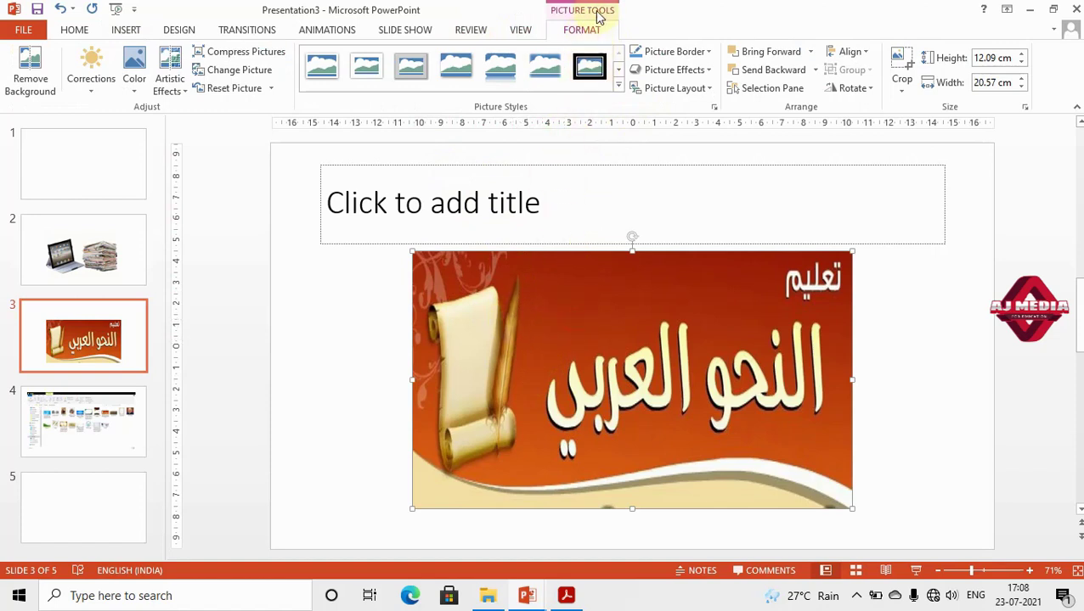
pyautogui.click(47, 81)
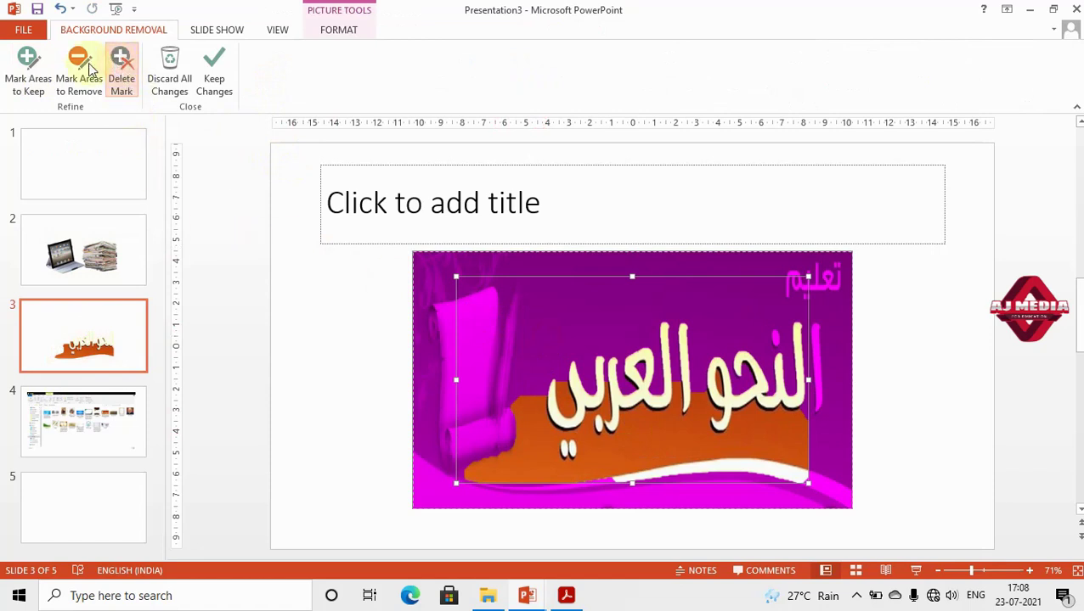
# Mark the left scroll, rightmost letter and top-right word to keep, then apply the removal
pyautogui.click(28, 69)
pyautogui.click(475, 325)
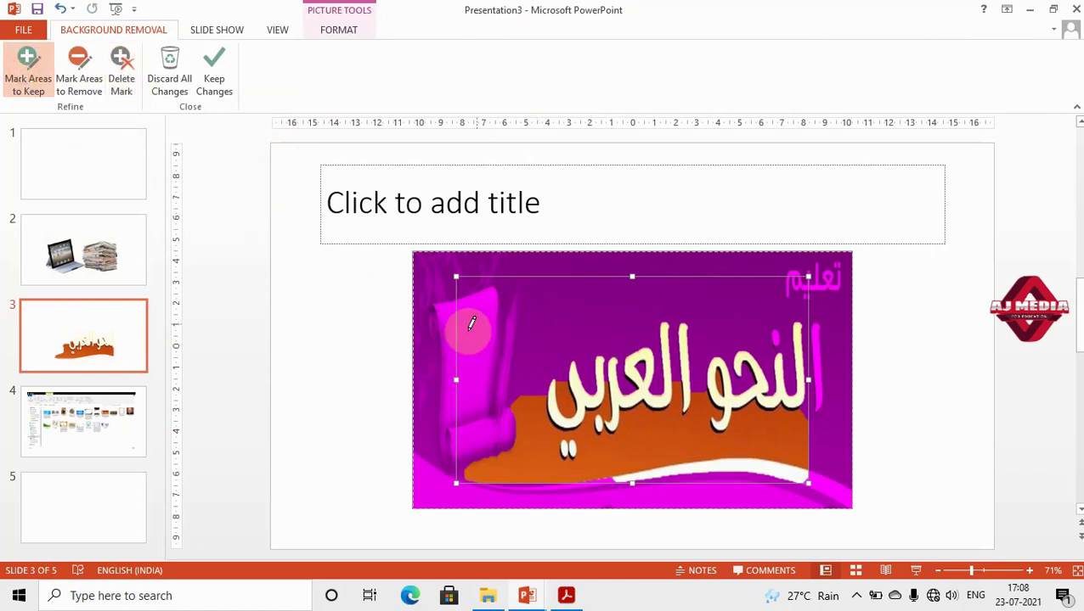
pyautogui.click(465, 379)
pyautogui.click(485, 438)
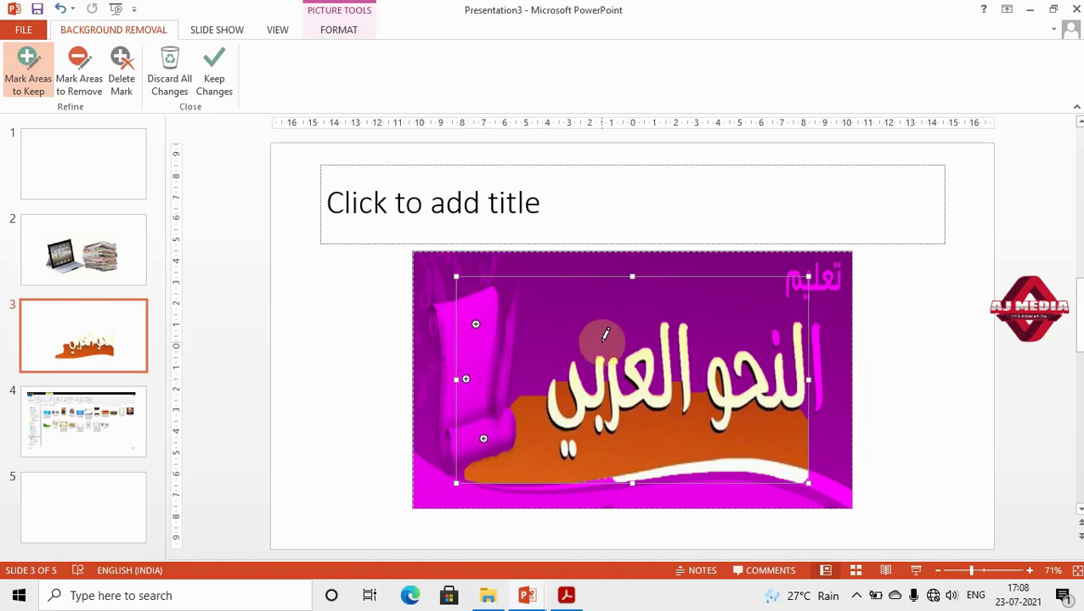
pyautogui.click(817, 365)
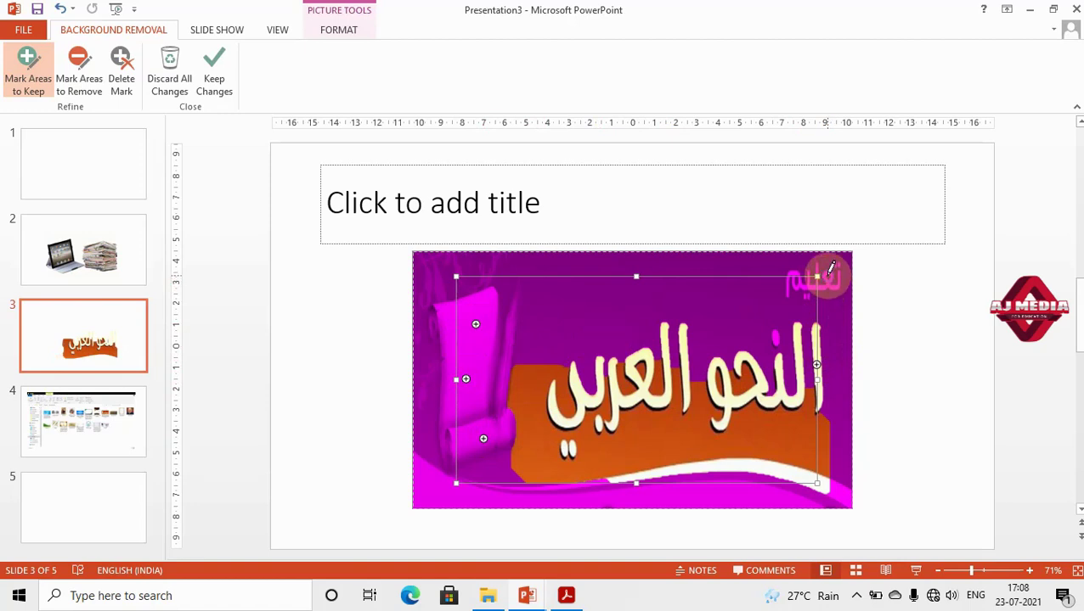
pyautogui.click(829, 274)
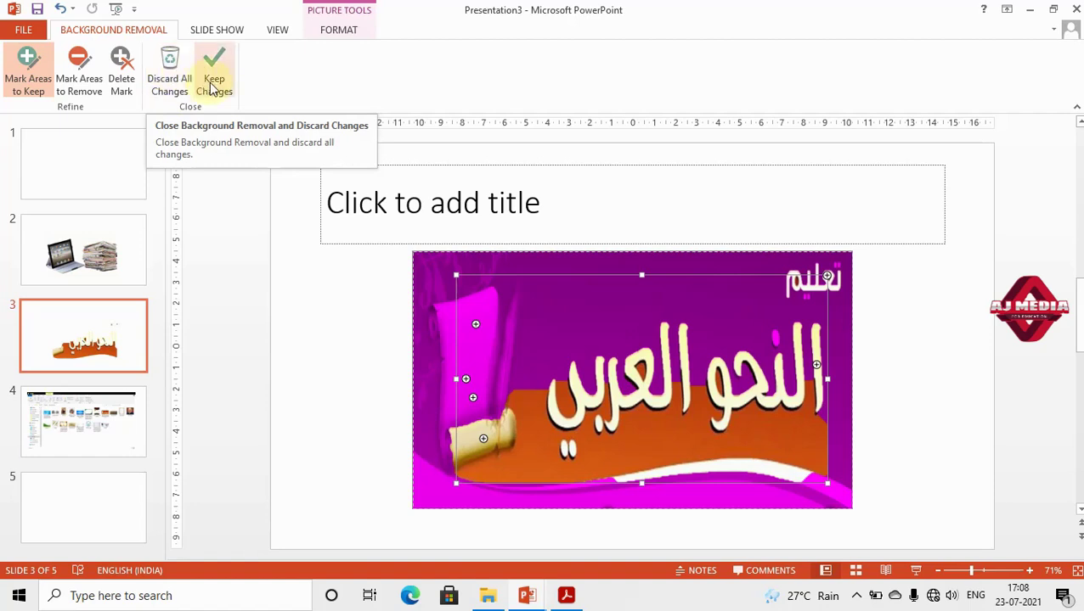
pyautogui.click(214, 85)
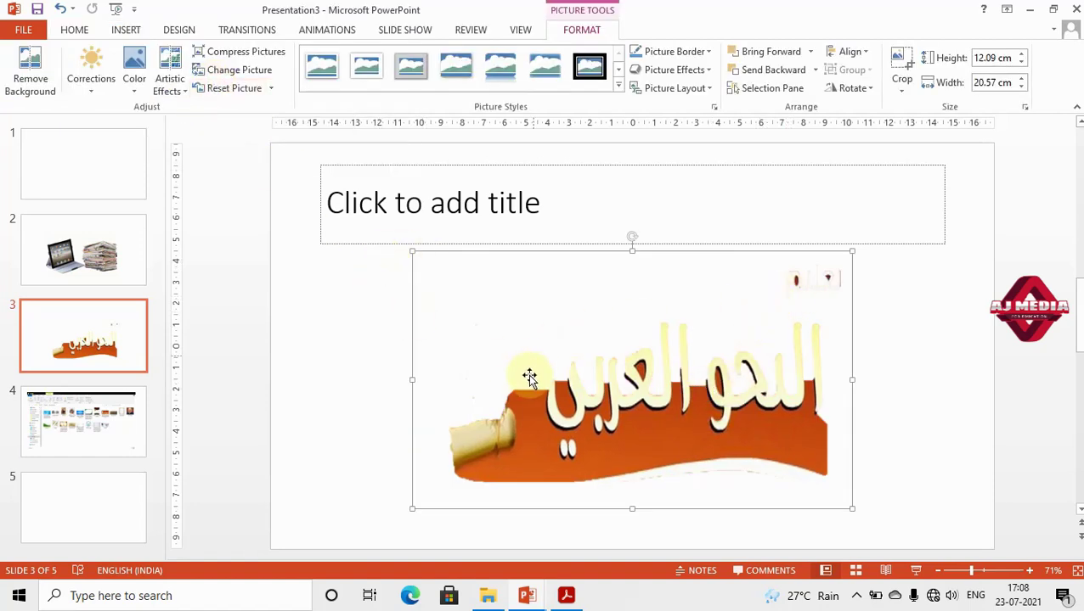
# Brighten slide 2's iPad-and-newspapers picture with a Brightness/Contrast preset, previewing Artistic Effects without applying
pyautogui.click(74, 257)
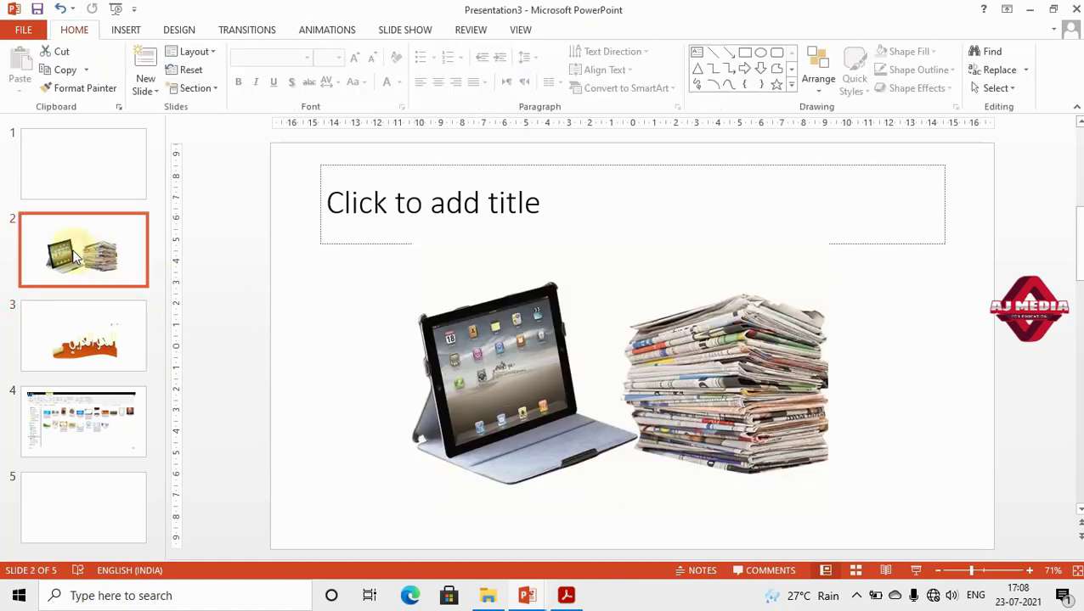
pyautogui.click(578, 402)
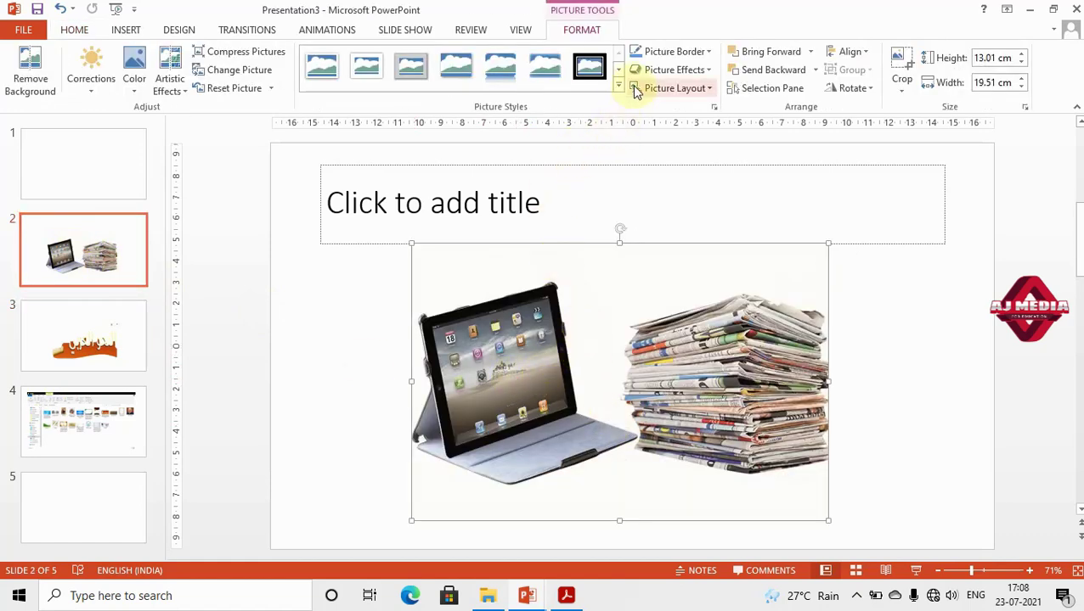
pyautogui.click(85, 85)
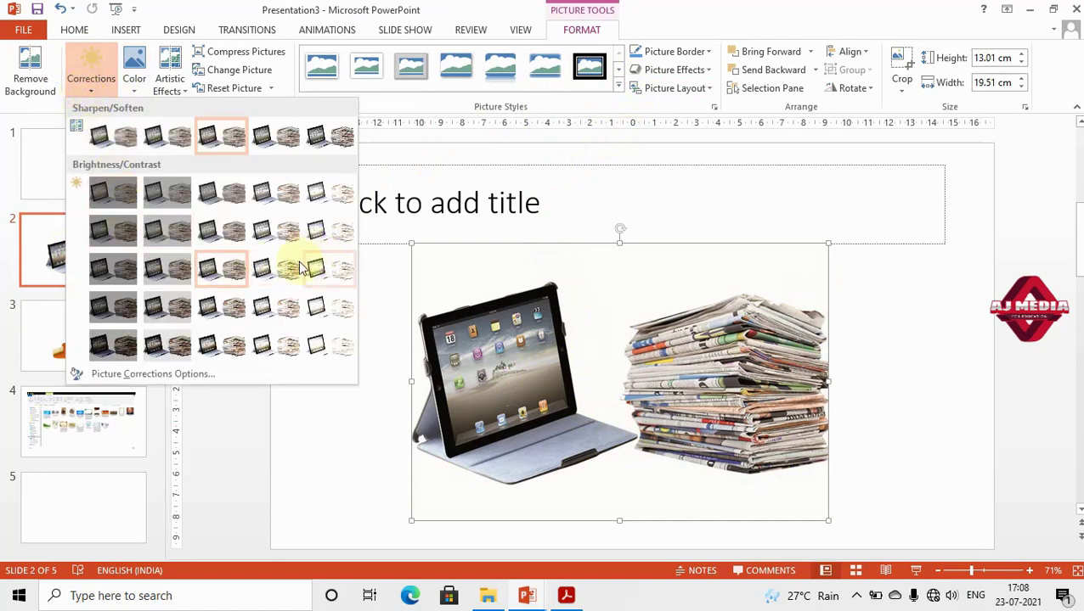
pyautogui.click(345, 321)
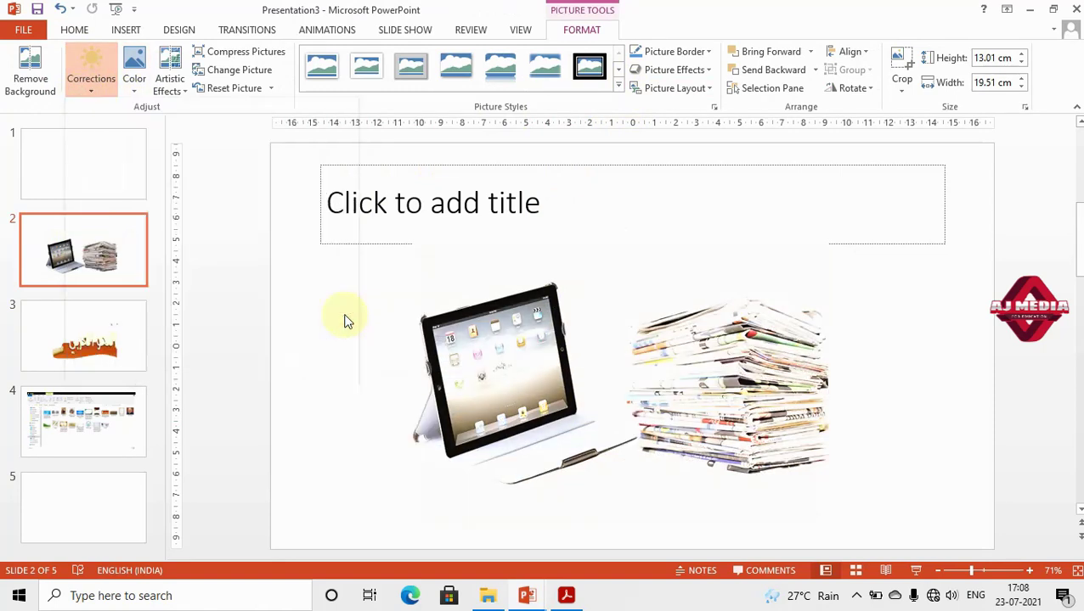
pyautogui.click(186, 92)
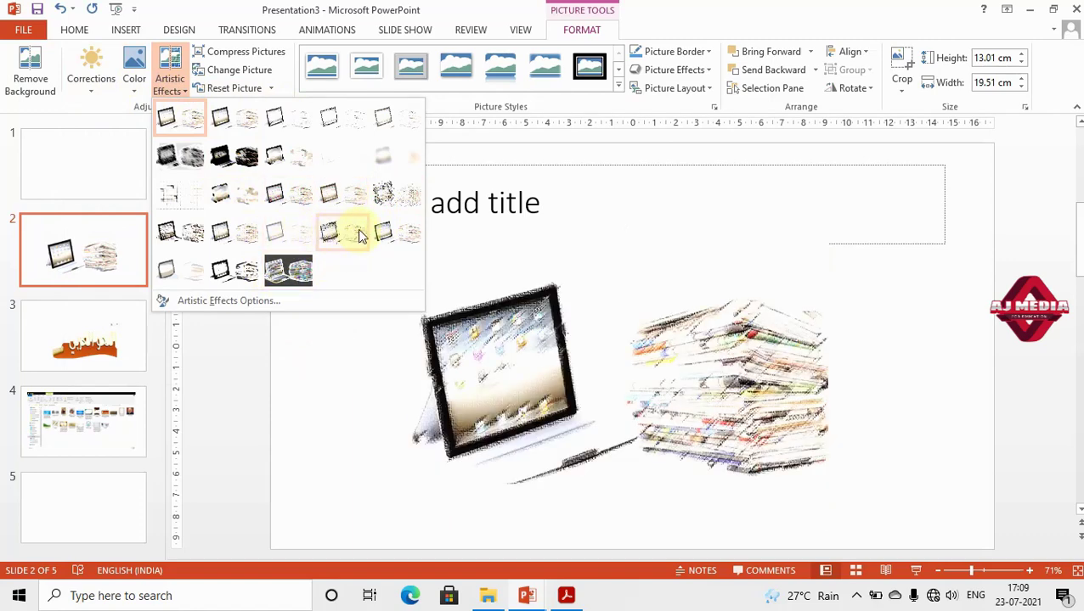
pyautogui.click(618, 79)
pyautogui.click(619, 86)
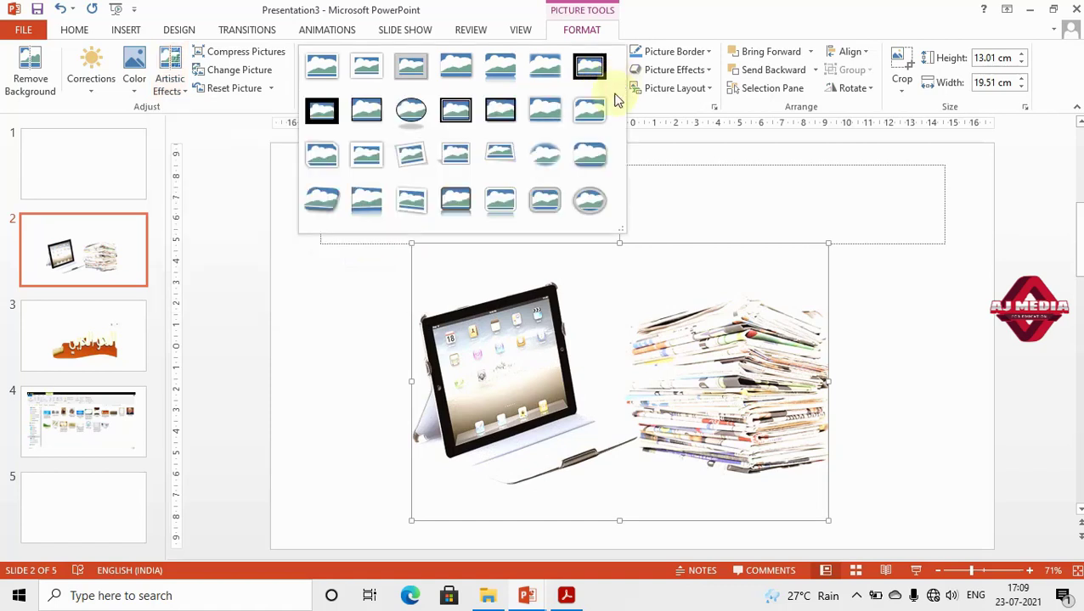
# Apply the Reflected Bevel, Black picture style, then switch to Presentation4
pyautogui.click(456, 202)
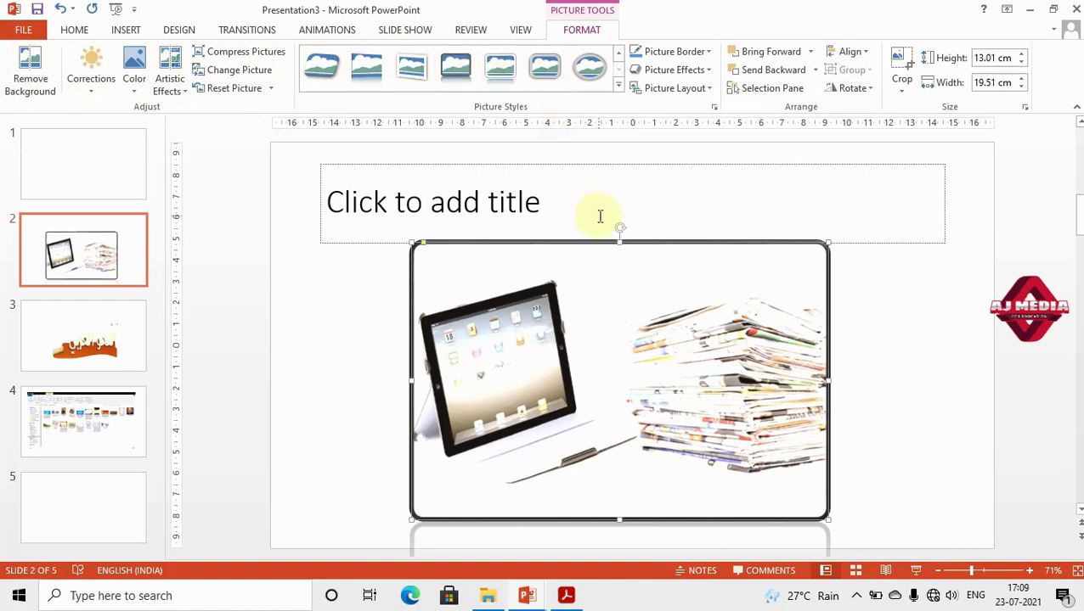
pyautogui.hotkey('alt', 'Tab')
pyautogui.hotkey('alt', 'Tab')
pyautogui.hotkey('alt', 'Tab')
pyautogui.hotkey('alt', 'Tab')
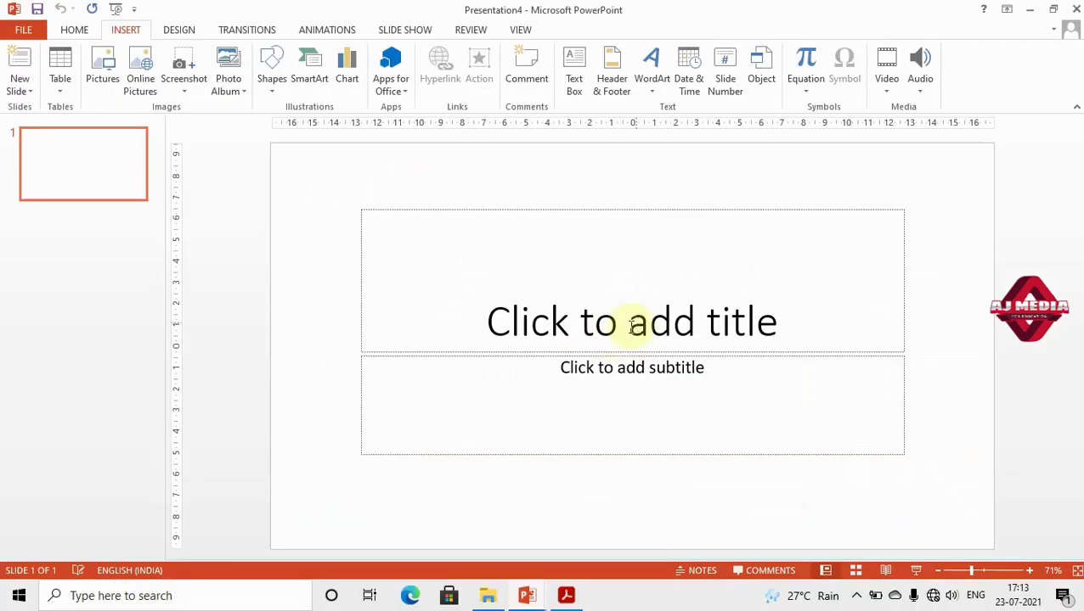
# Insert a screen clip of the two Arabic PDF paragraphs and move it lower on the slide
pyautogui.click(190, 90)
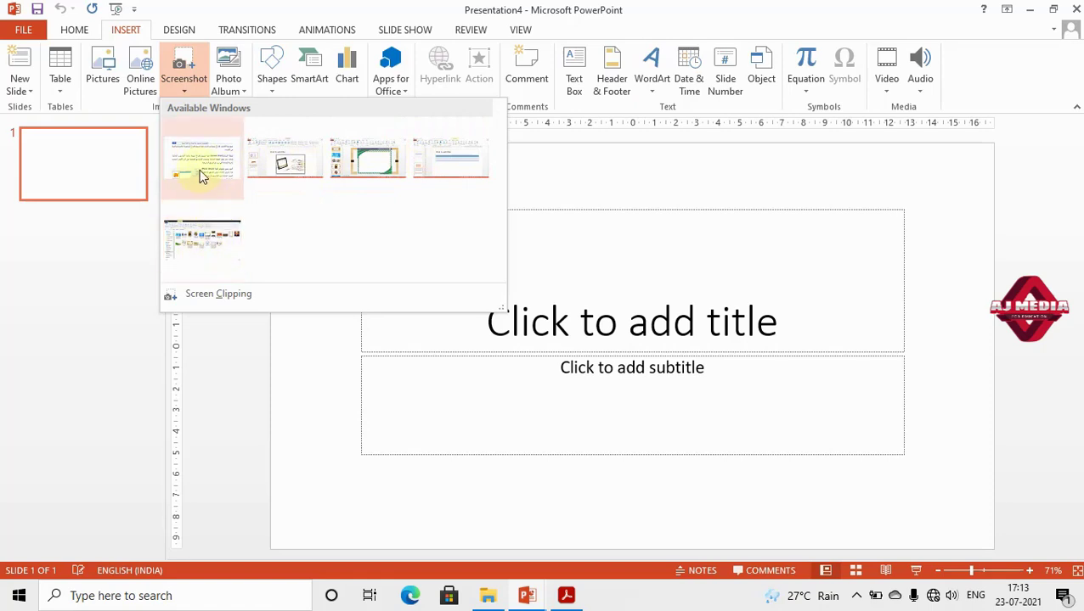
pyautogui.click(209, 301)
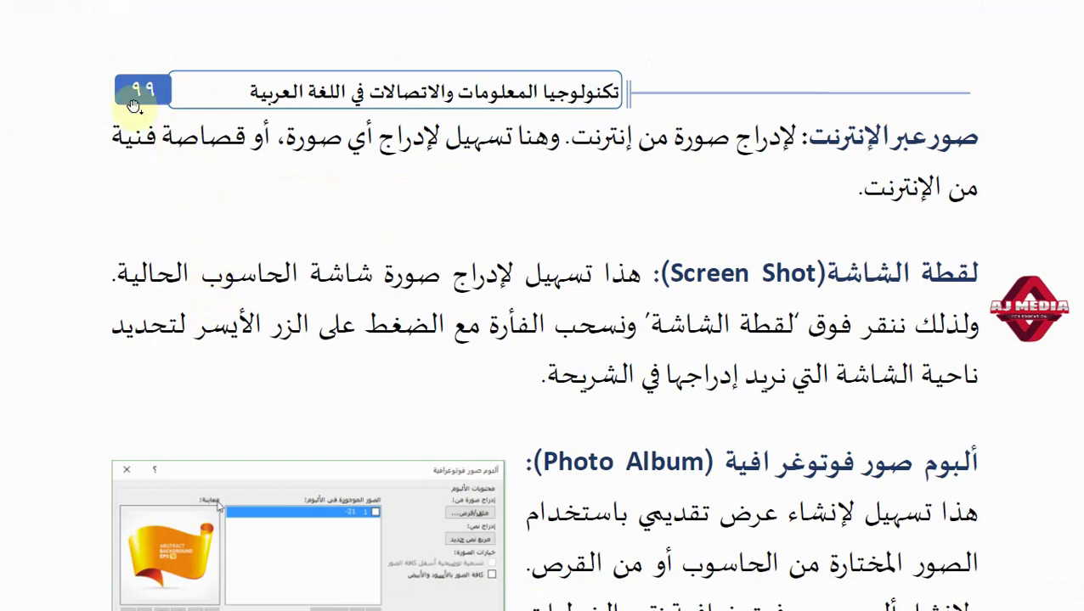
pyautogui.moveTo(97, 102); pyautogui.dragTo(122, 311)
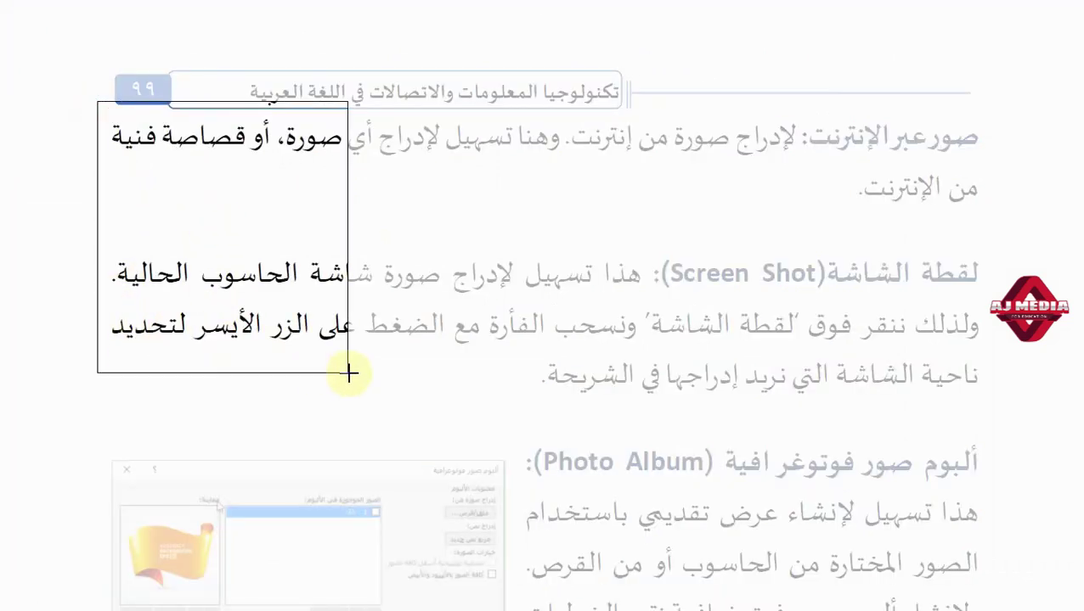
pyautogui.moveTo(121, 311)
pyautogui.mouseDown()
pyautogui.moveTo(812, 420)
pyautogui.moveTo(990, 419)
pyautogui.mouseUp()
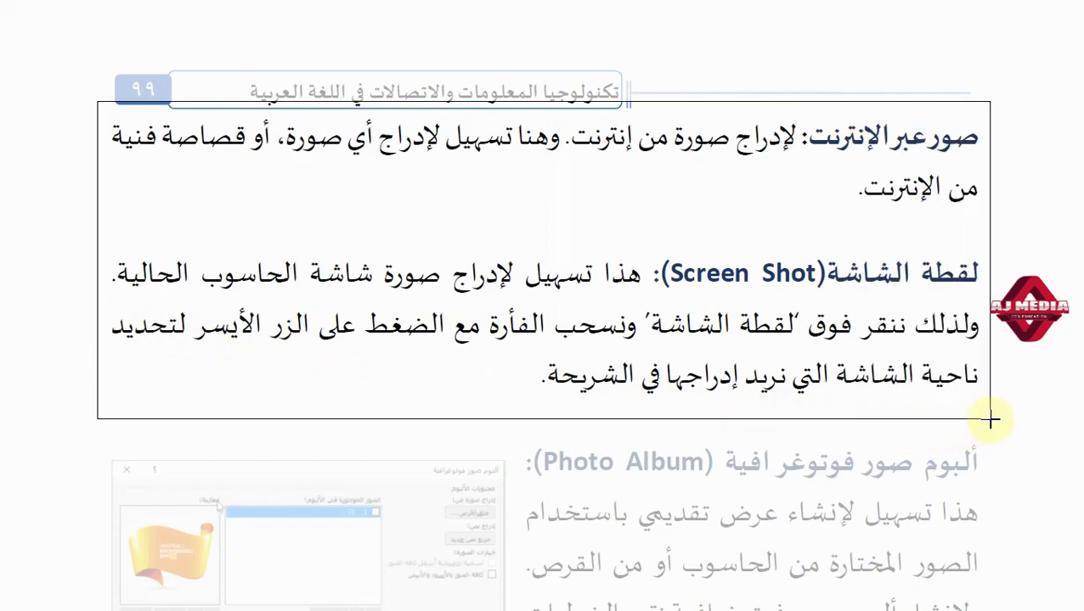
pyautogui.moveTo(767, 342)
pyautogui.mouseDown()
pyautogui.moveTo(760, 373)
pyautogui.moveTo(759, 350)
pyautogui.mouseUp()
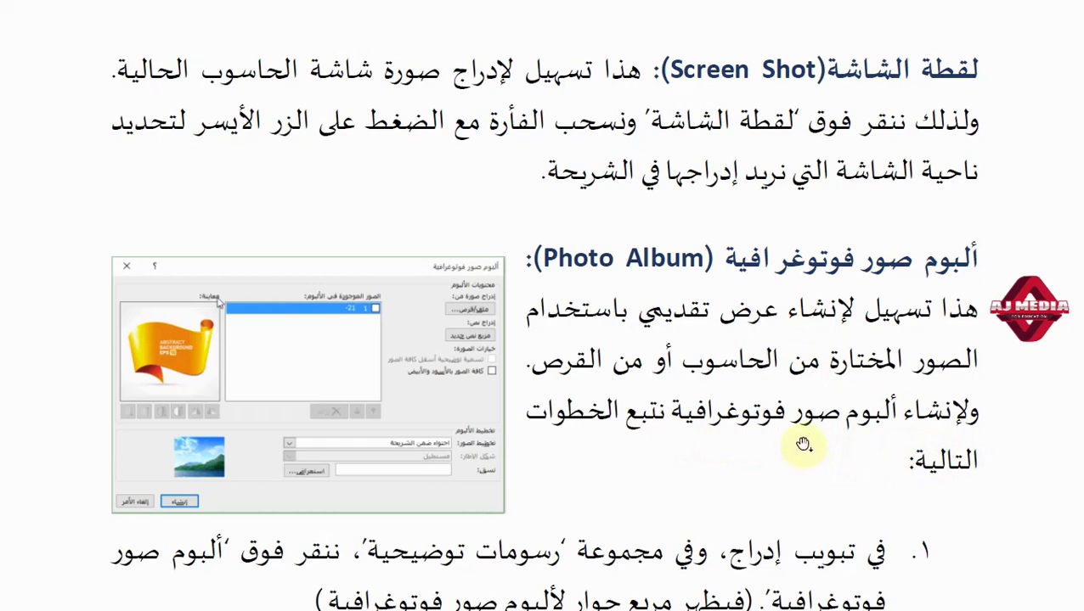
# Scroll the Acrobat guide down to the Photo Album section and its numbered steps
pyautogui.scroll(-4, 820, 484)
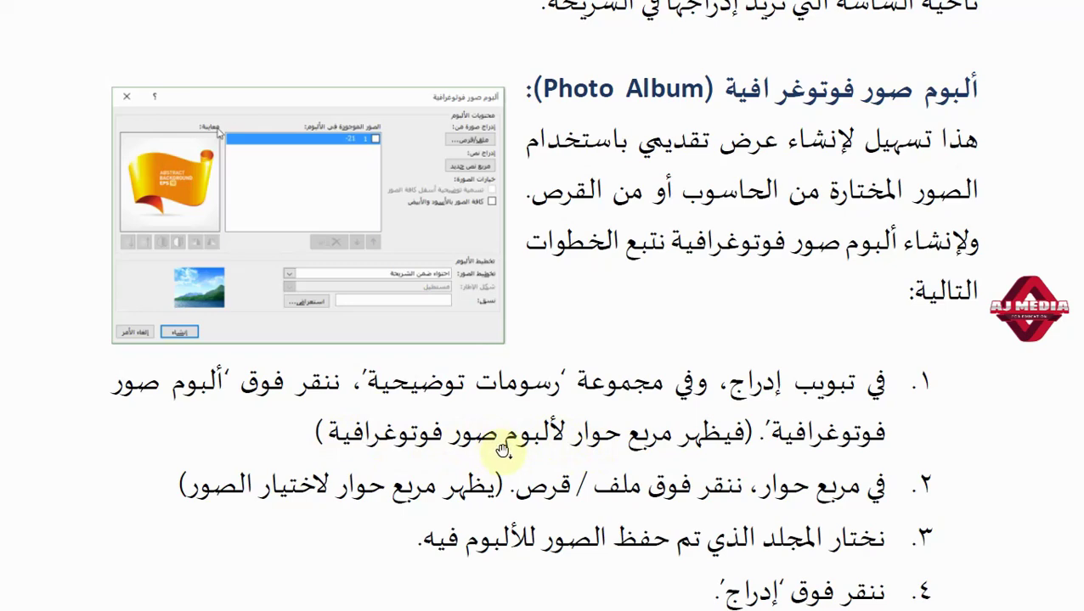
pyautogui.scroll(-3, 527, 380)
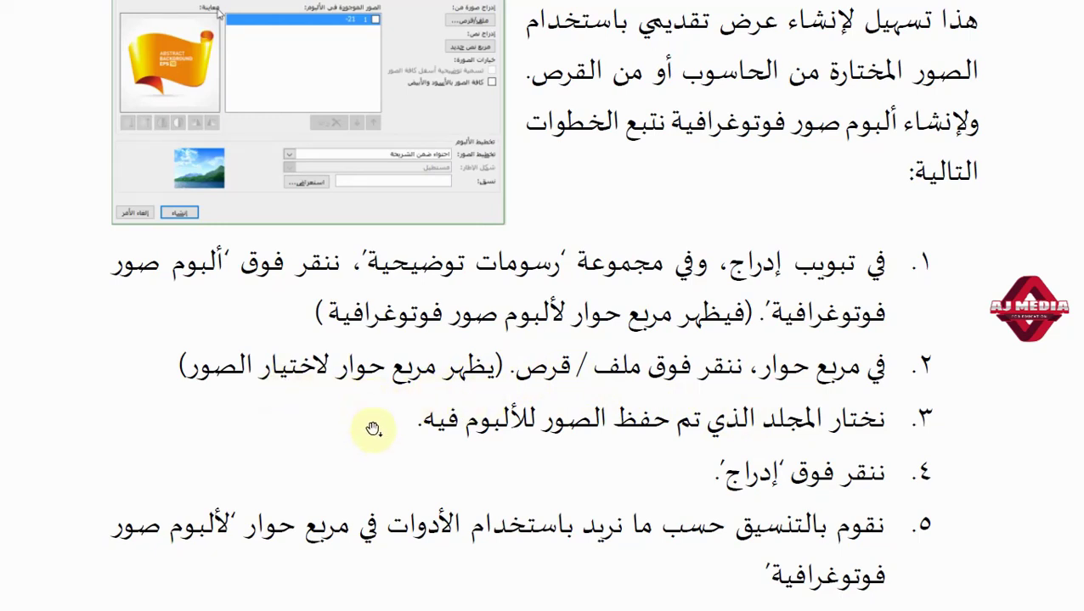
# Scroll the Acrobat guide down to step 6 (click Create) and the Illustrations heading
pyautogui.scroll(-3, 369, 433)
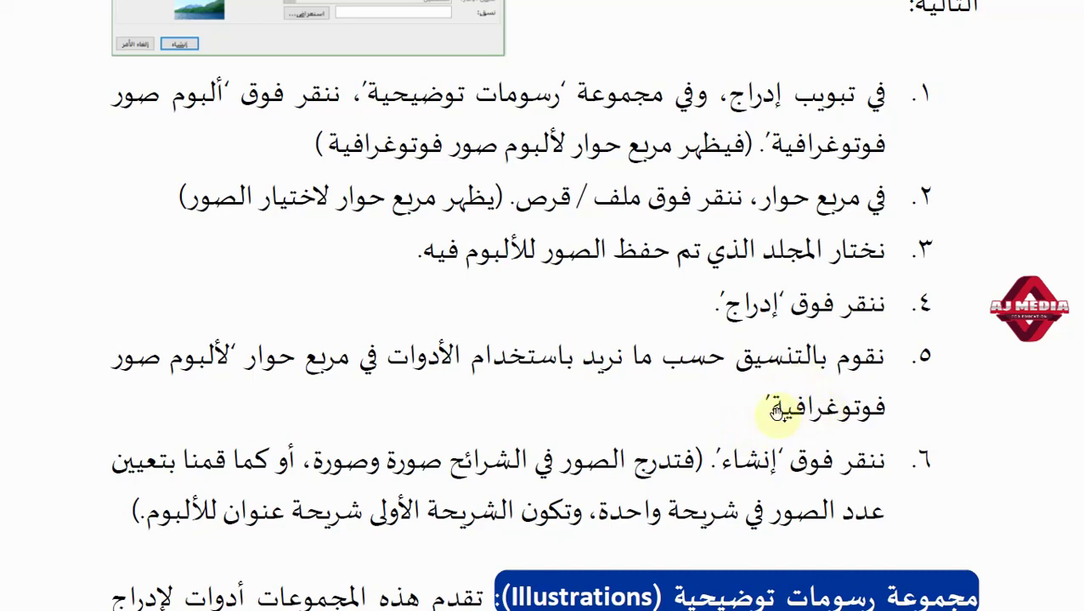
pyautogui.scroll(-1, 815, 399)
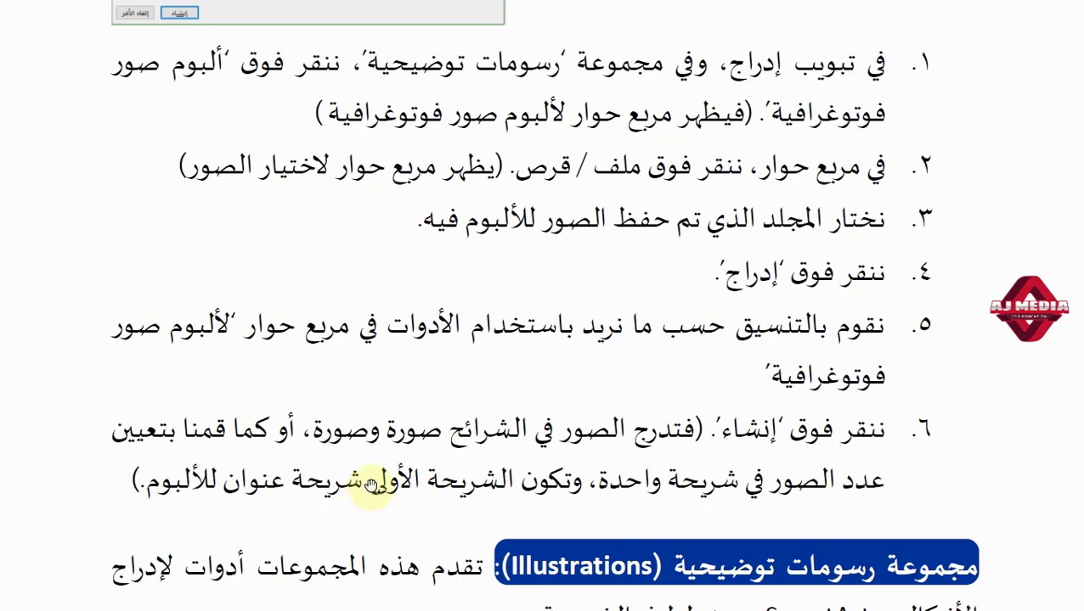
# Switch back to the Presentation5 photo album and go from slide 5 to the title slide
pyautogui.hotkey('alt', 'Tab')
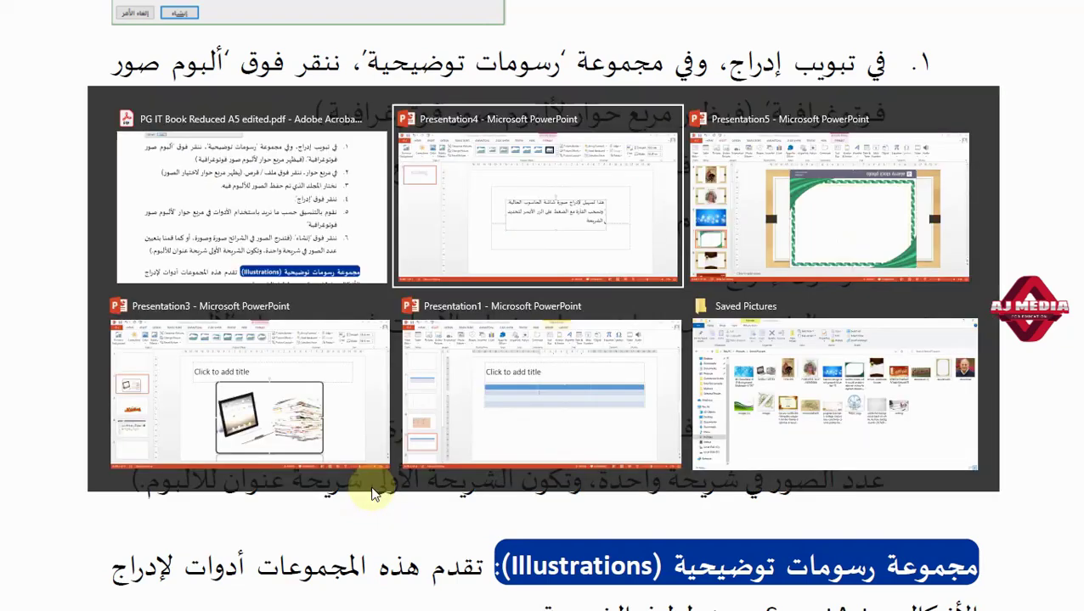
pyautogui.hotkey('alt', 'Tab')
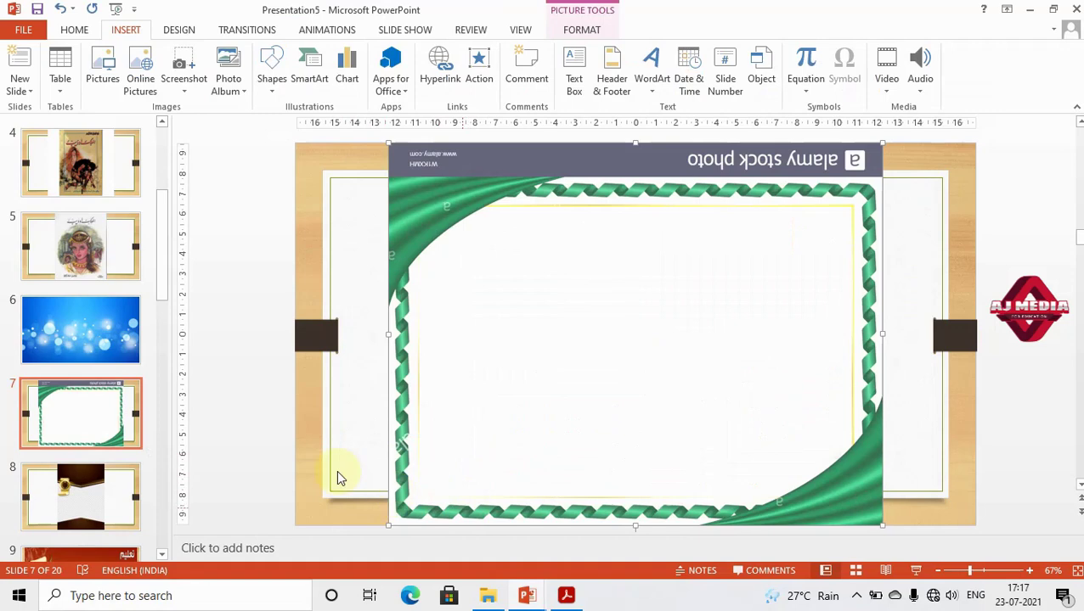
pyautogui.click(62, 250)
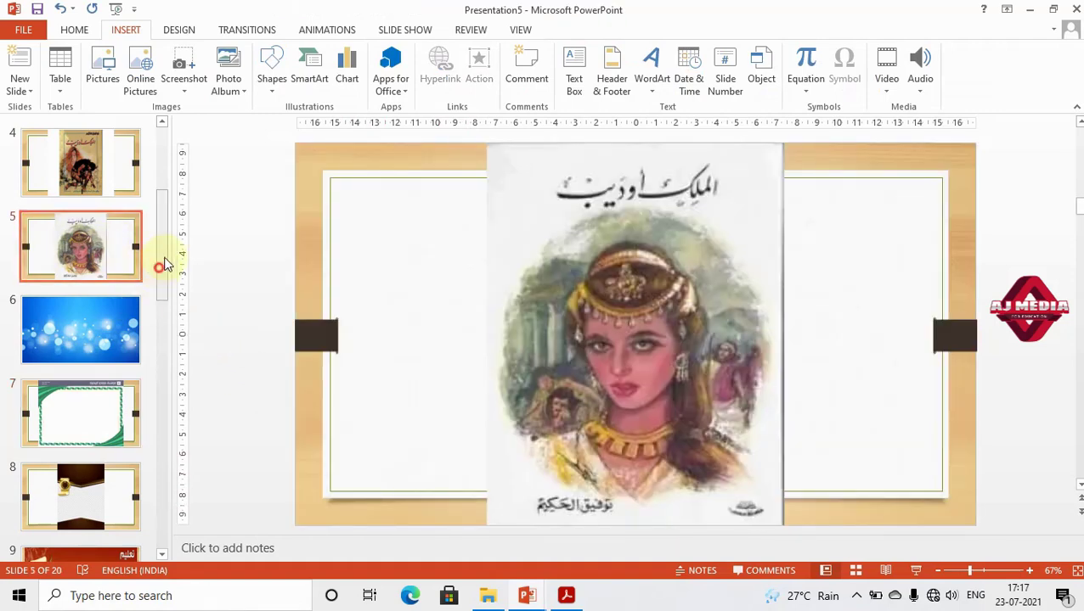
pyautogui.moveTo(159, 262); pyautogui.dragTo(170, 136)
pyautogui.click(80, 161)
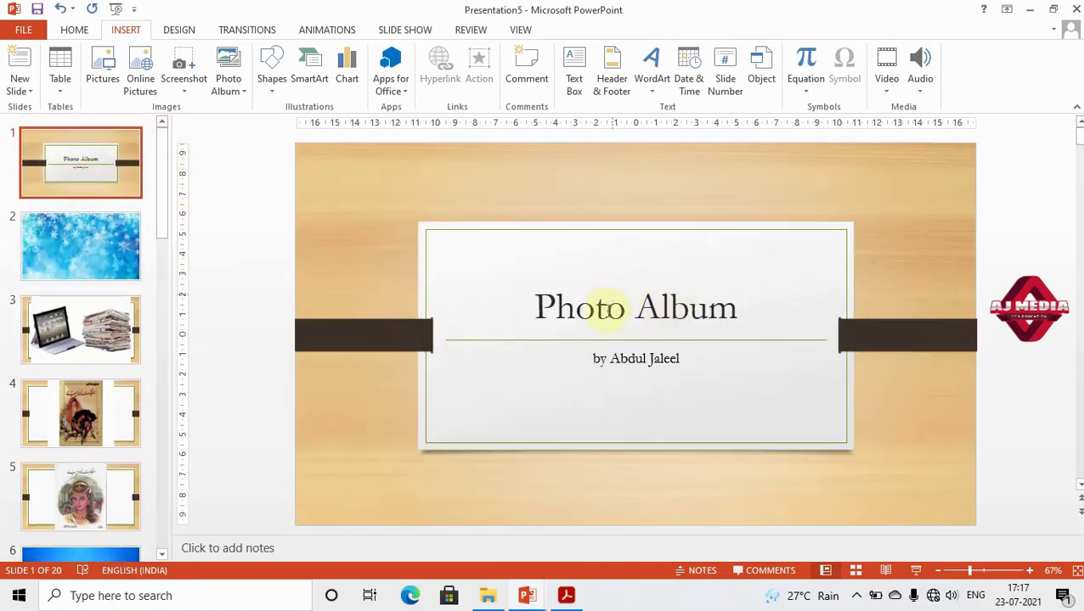
# Select the author byline, deselect it, then edit the 'Photo Album' title text
pyautogui.click(602, 359)
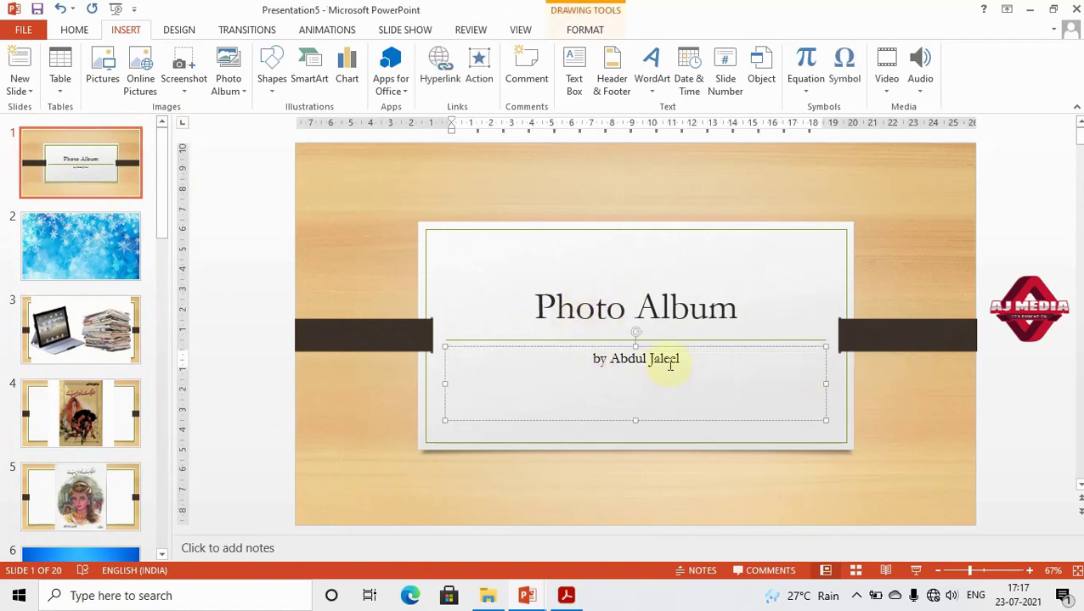
pyautogui.click(903, 361)
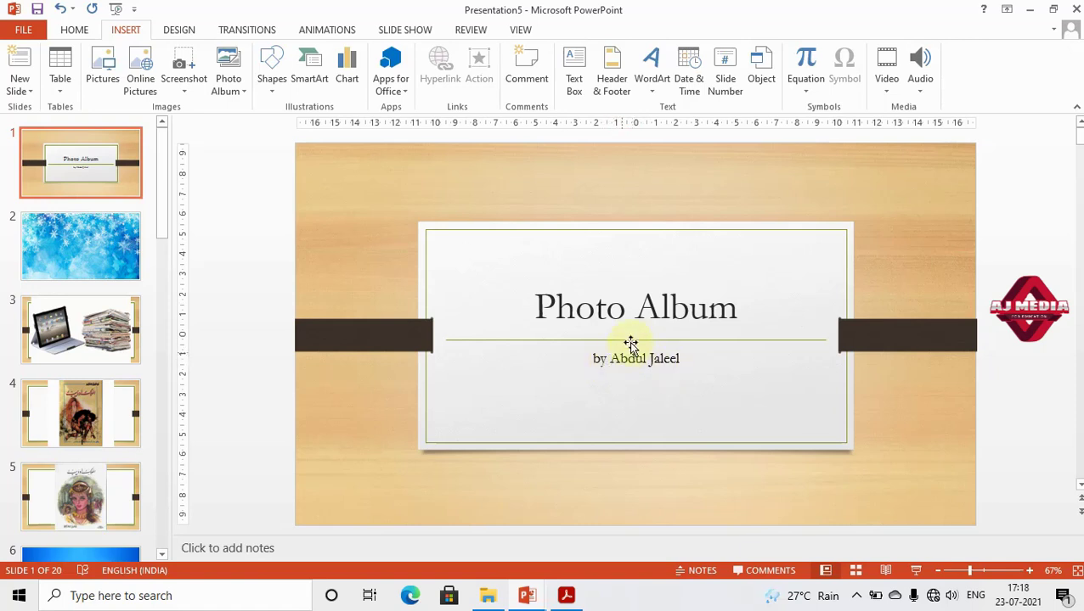
pyautogui.click(645, 308)
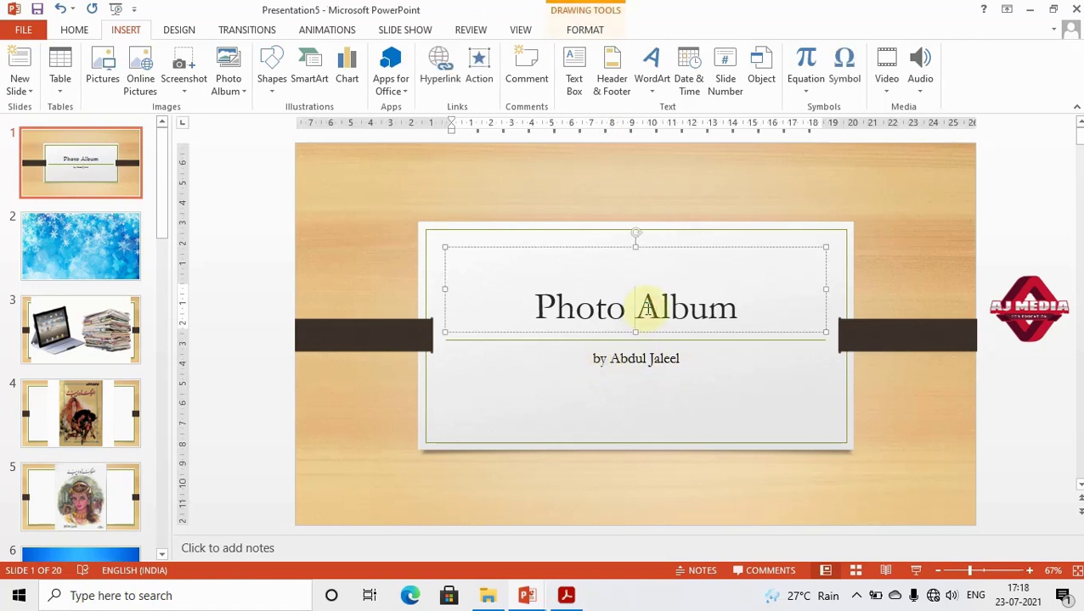